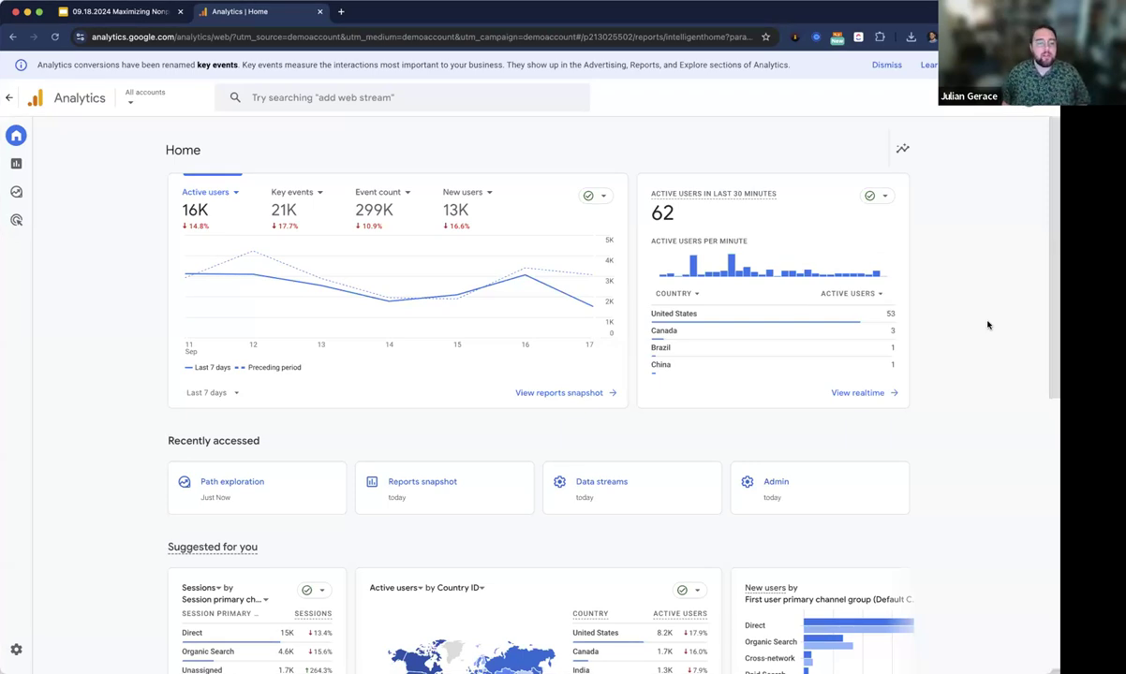
Set the first metric of the Home overview chart to Views from the Page / screen category.
{"action": "scroll", "coordinate": [987, 325], "scroll_direction": "down", "scroll_amount": 2}
{"action": "scroll", "coordinate": [987, 325], "scroll_direction": "down", "scroll_amount": 2}
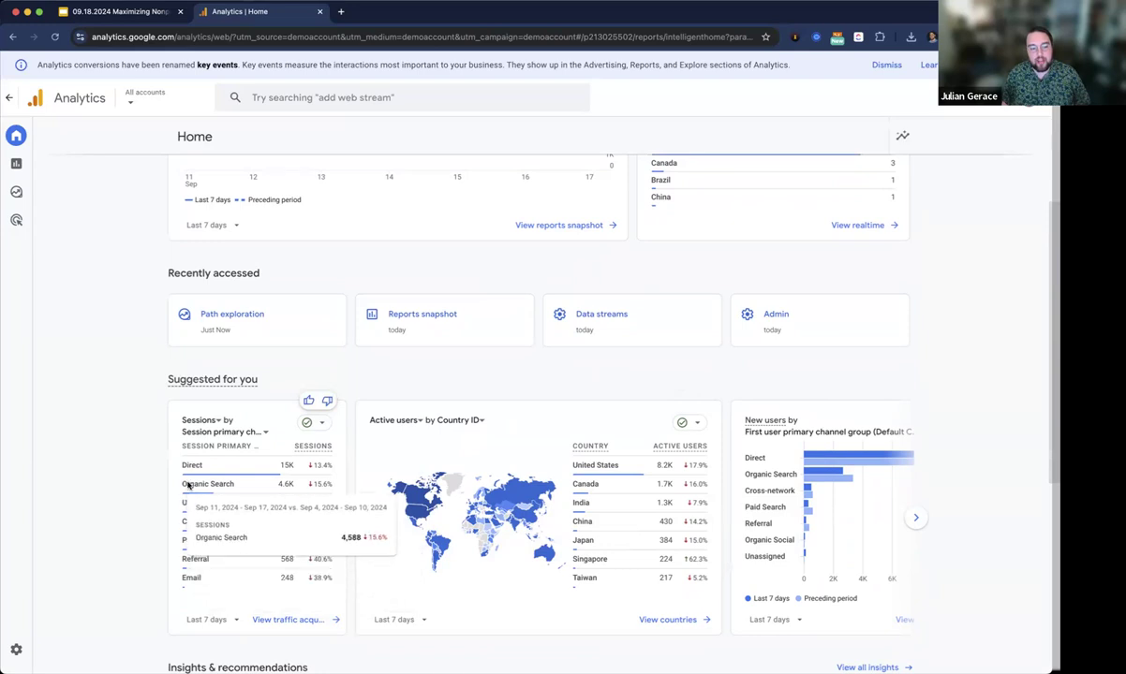
{"action": "scroll", "coordinate": [398, 404], "scroll_direction": "up", "scroll_amount": 3}
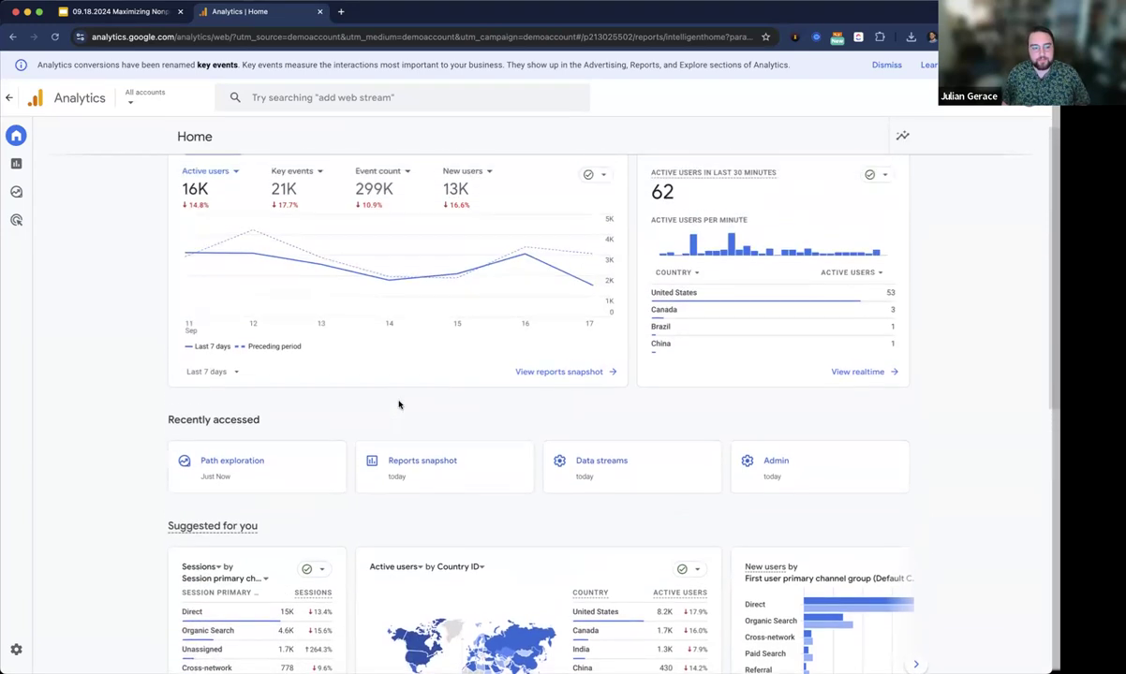
{"action": "scroll", "coordinate": [398, 404], "scroll_direction": "up", "scroll_amount": 1}
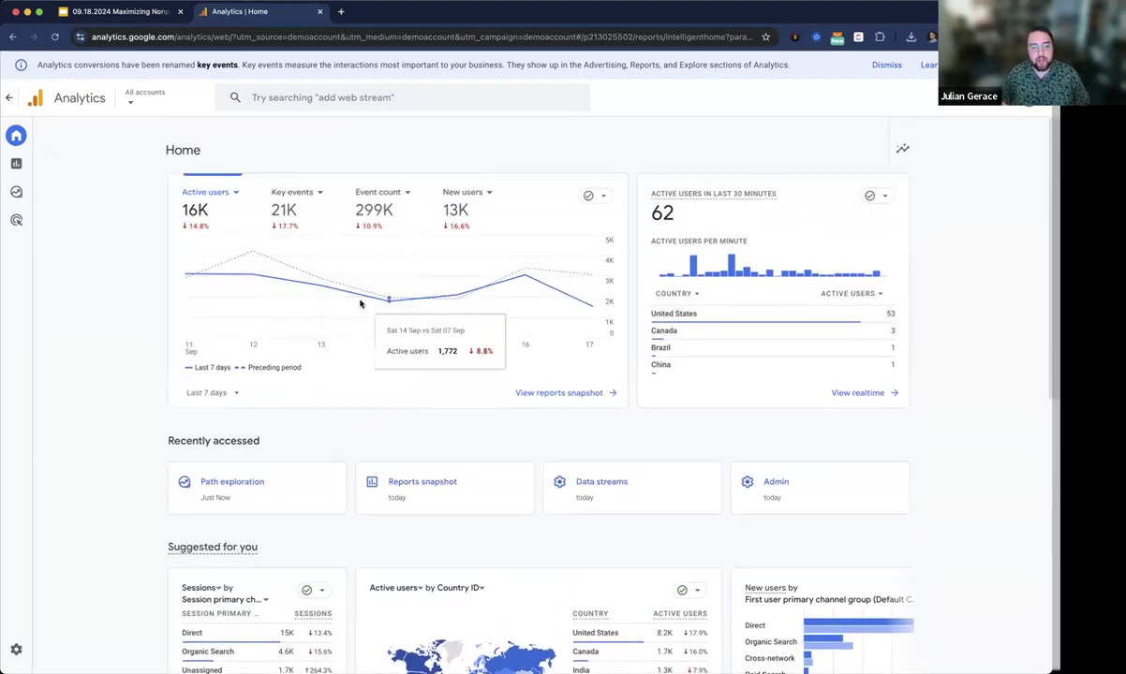
{"action": "left_click", "coordinate": [226, 192]}
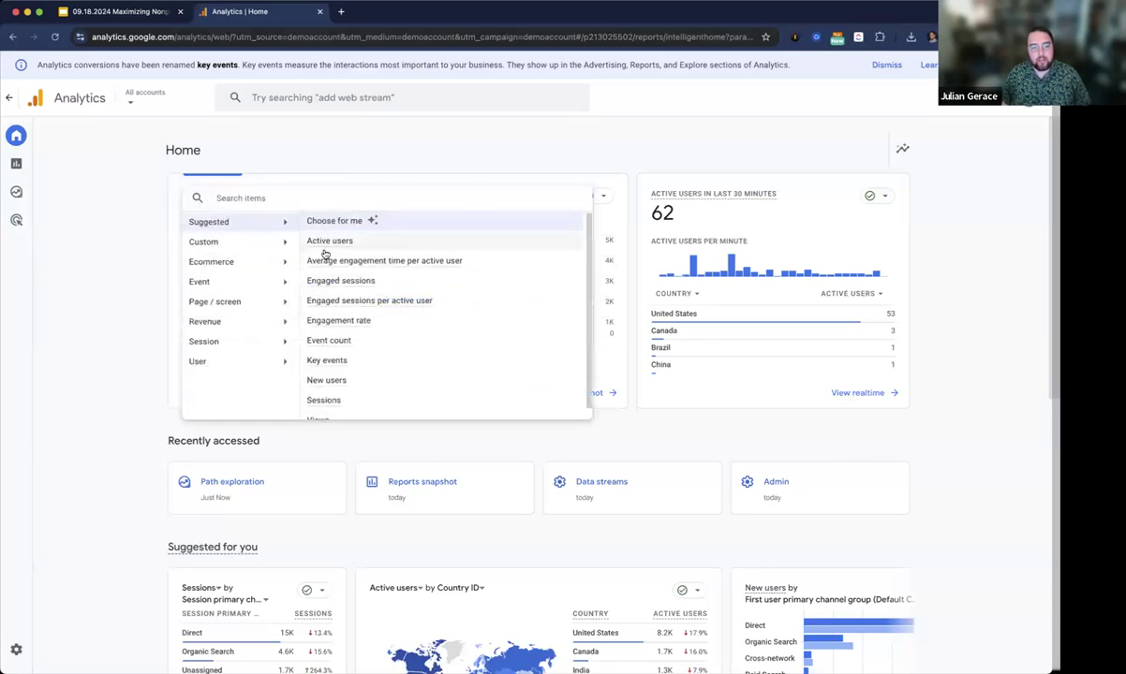
{"action": "left_click", "coordinate": [239, 300]}
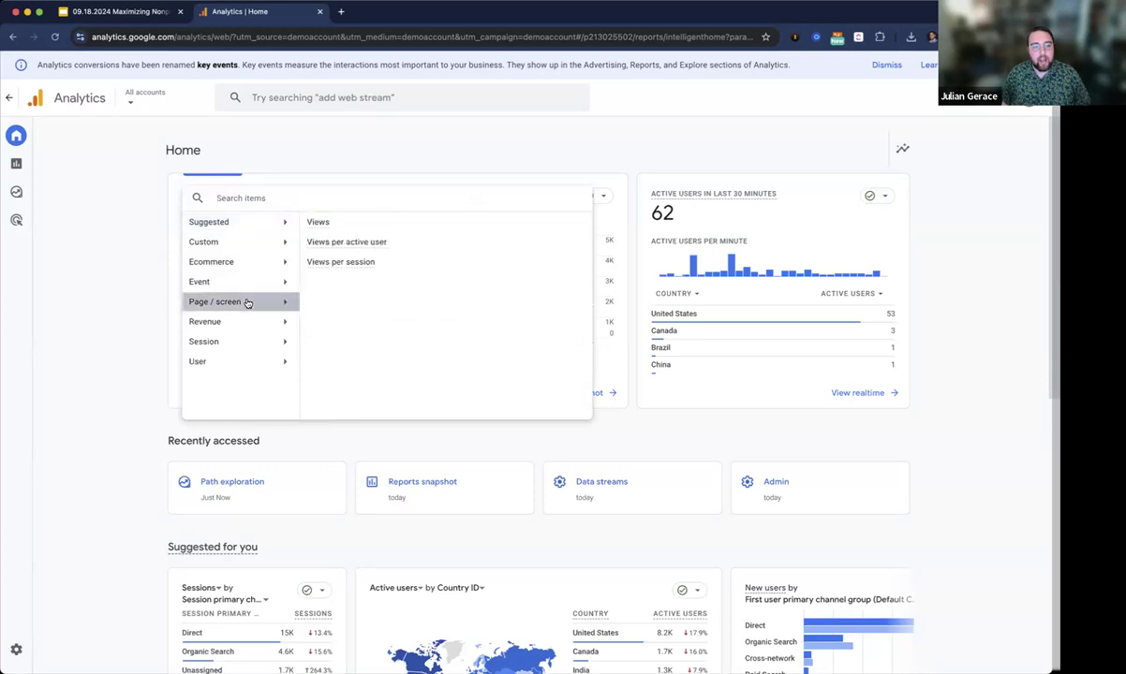
{"action": "left_click", "coordinate": [330, 222]}
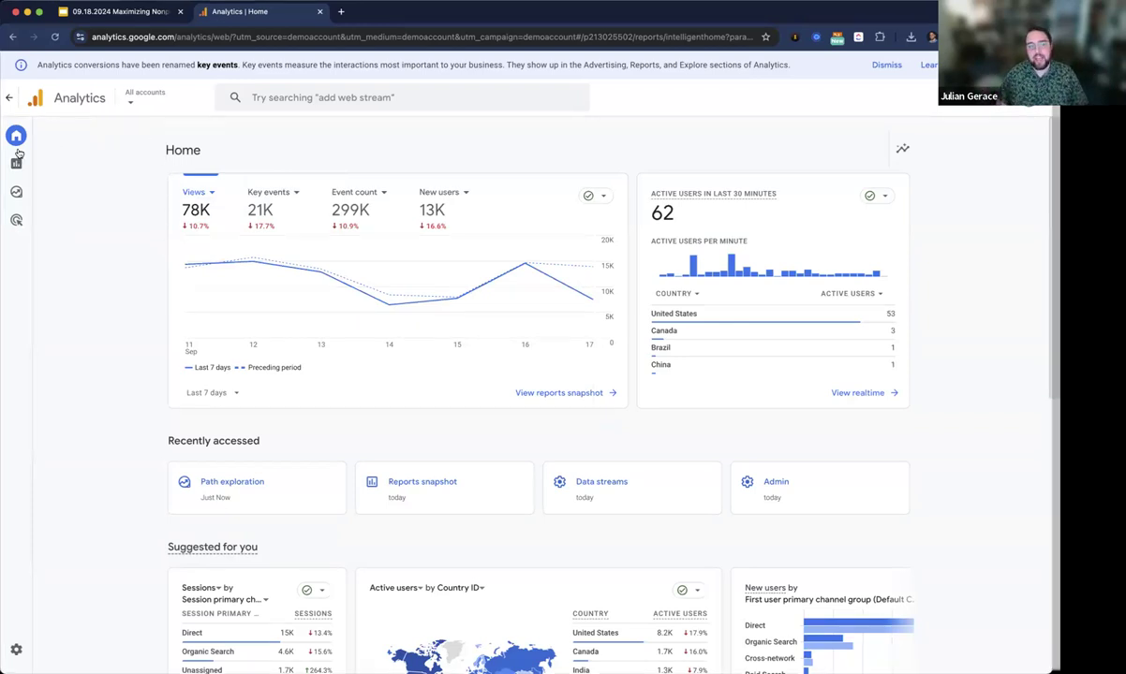
Open the web stream details of the North America & Canada Website data stream in the admin settings and copy its measurement ID.
{"action": "mouse_move", "coordinate": [26, 166]}
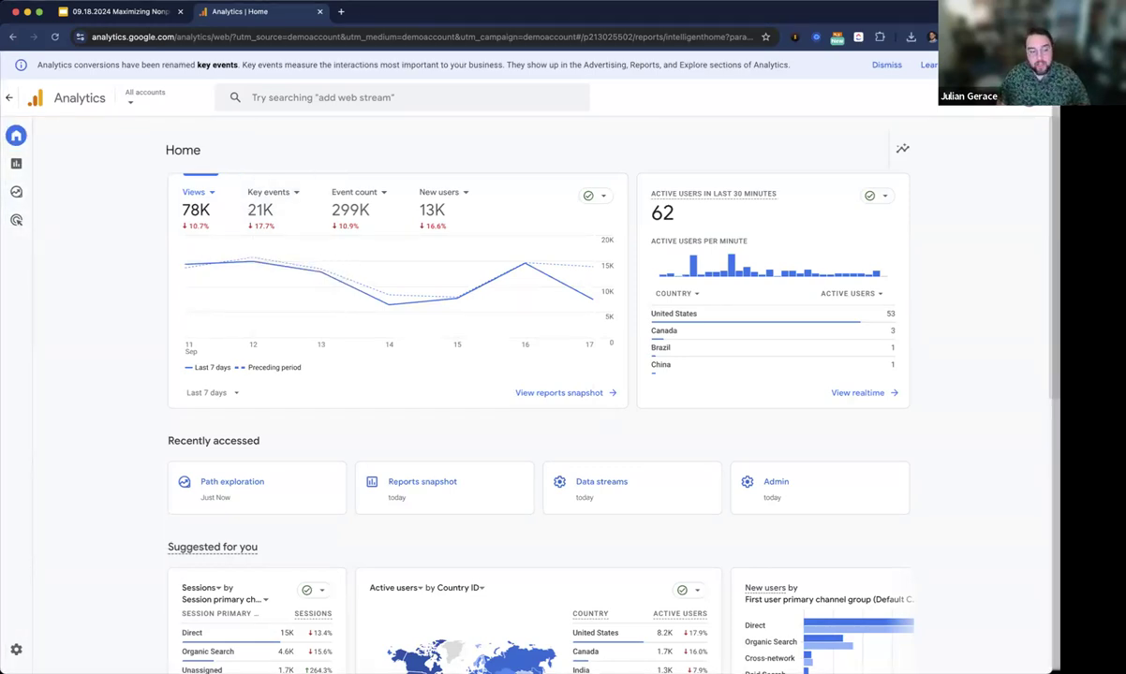
{"action": "left_click", "coordinate": [16, 654]}
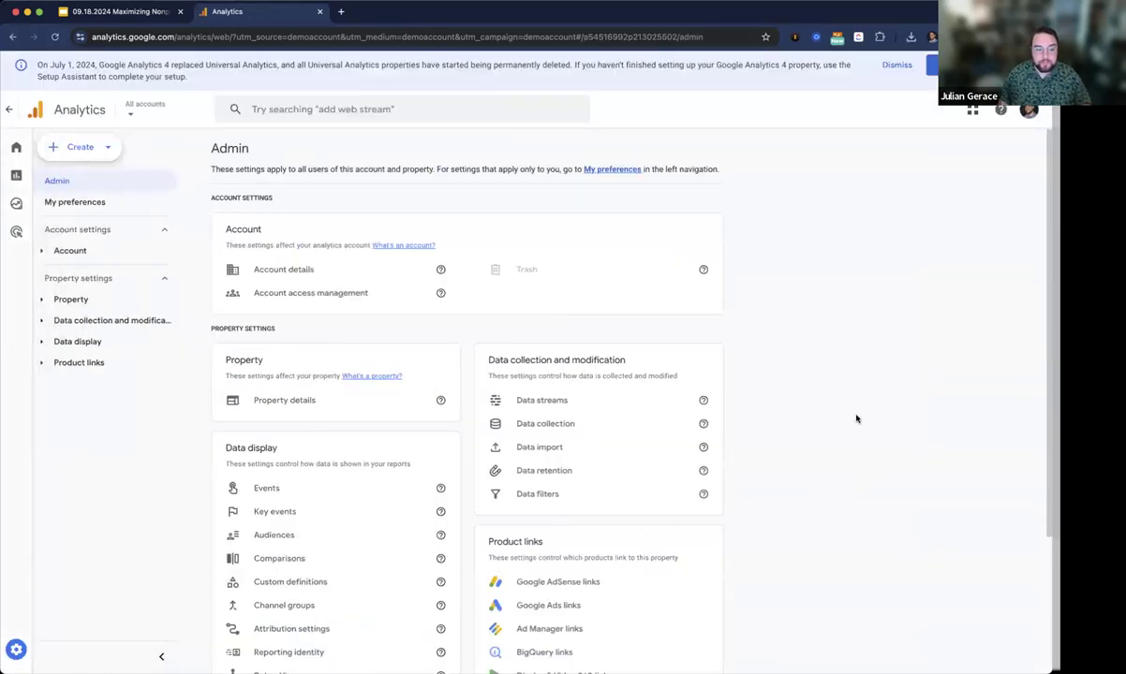
{"action": "scroll", "coordinate": [856, 419], "scroll_direction": "down", "scroll_amount": 1}
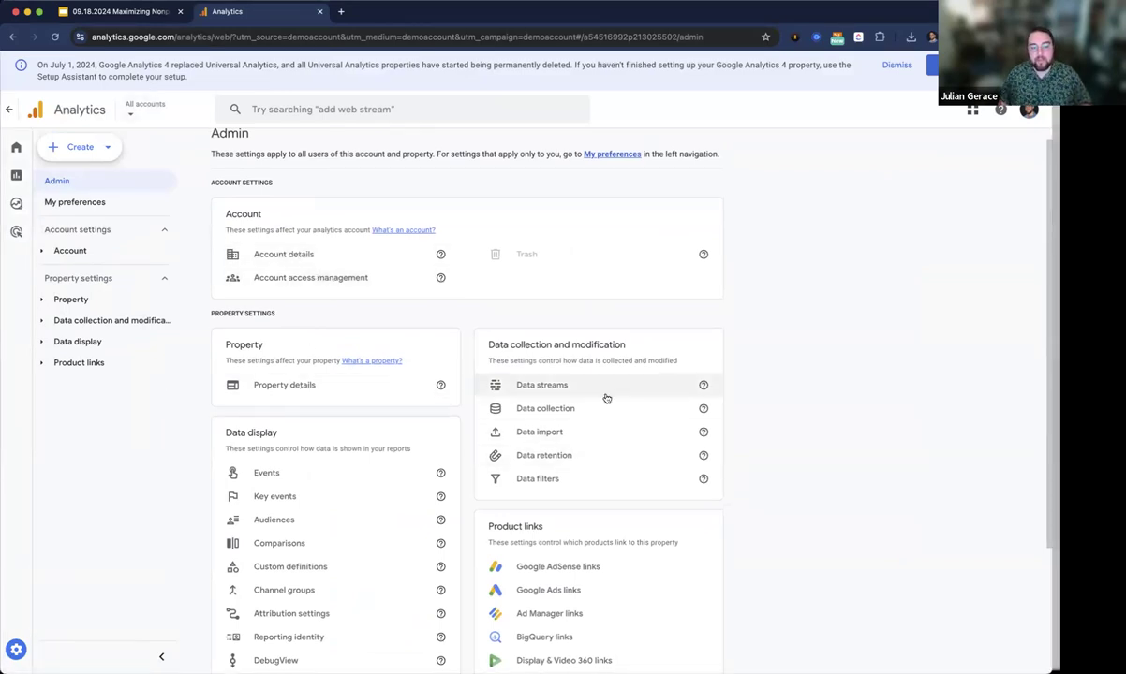
{"action": "left_click", "coordinate": [538, 385]}
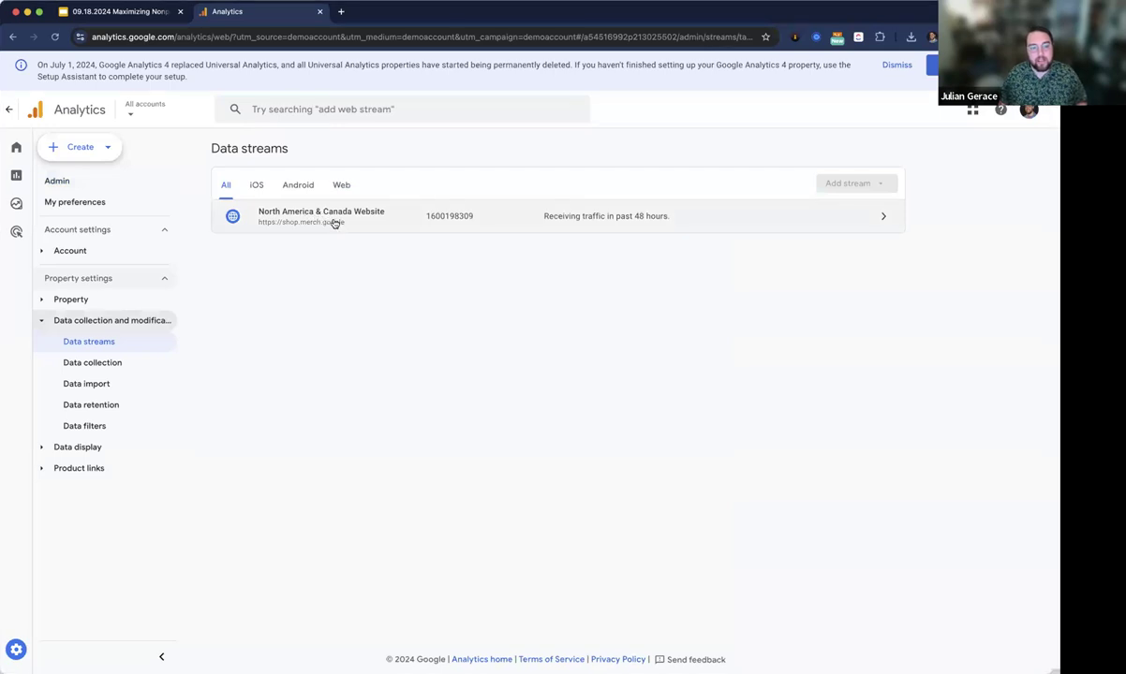
{"action": "left_click", "coordinate": [417, 228]}
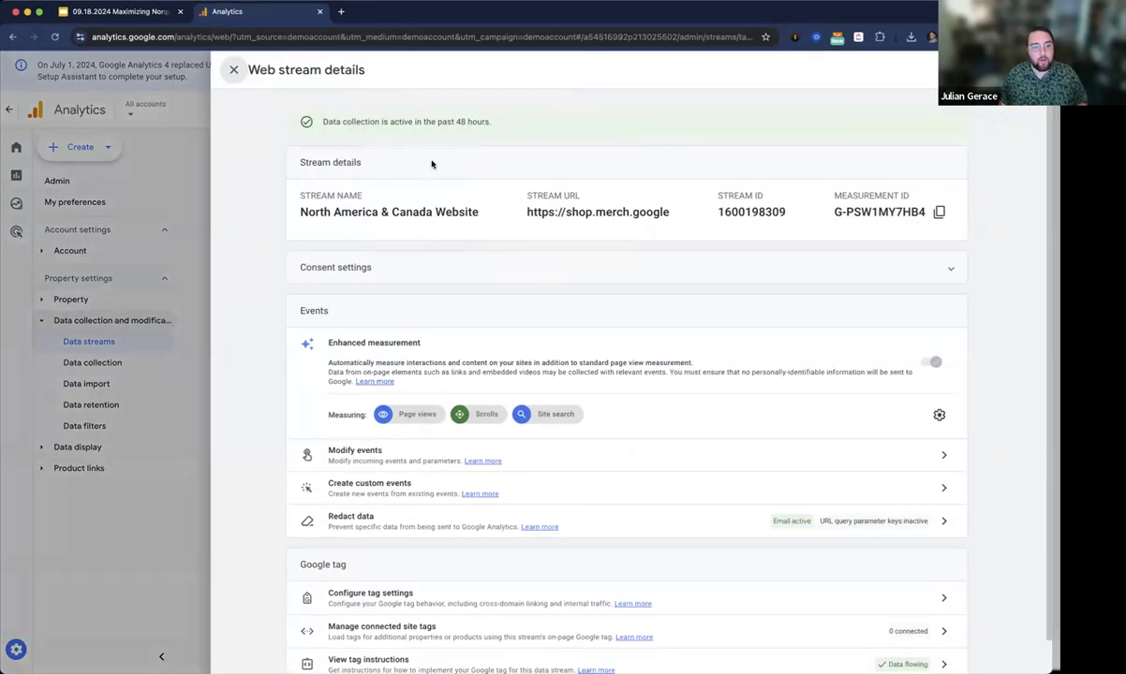
{"action": "left_click", "coordinate": [939, 214]}
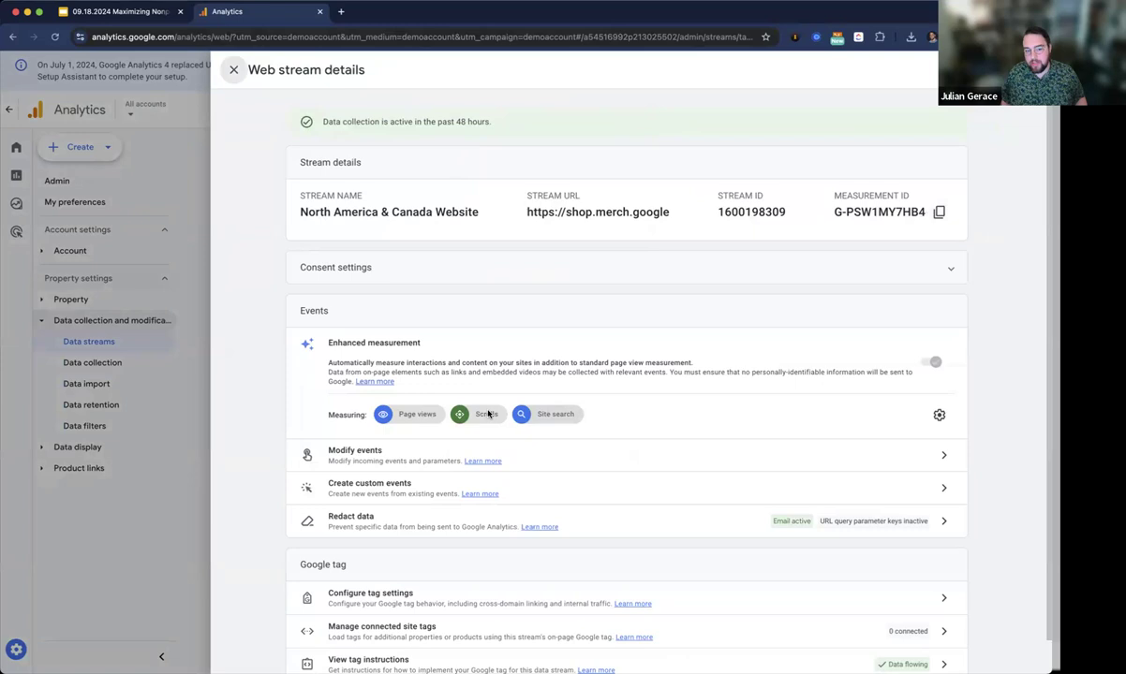
Check the stream's custom events list, then return to the web stream details.
{"action": "scroll", "coordinate": [518, 417], "scroll_direction": "down", "scroll_amount": 1}
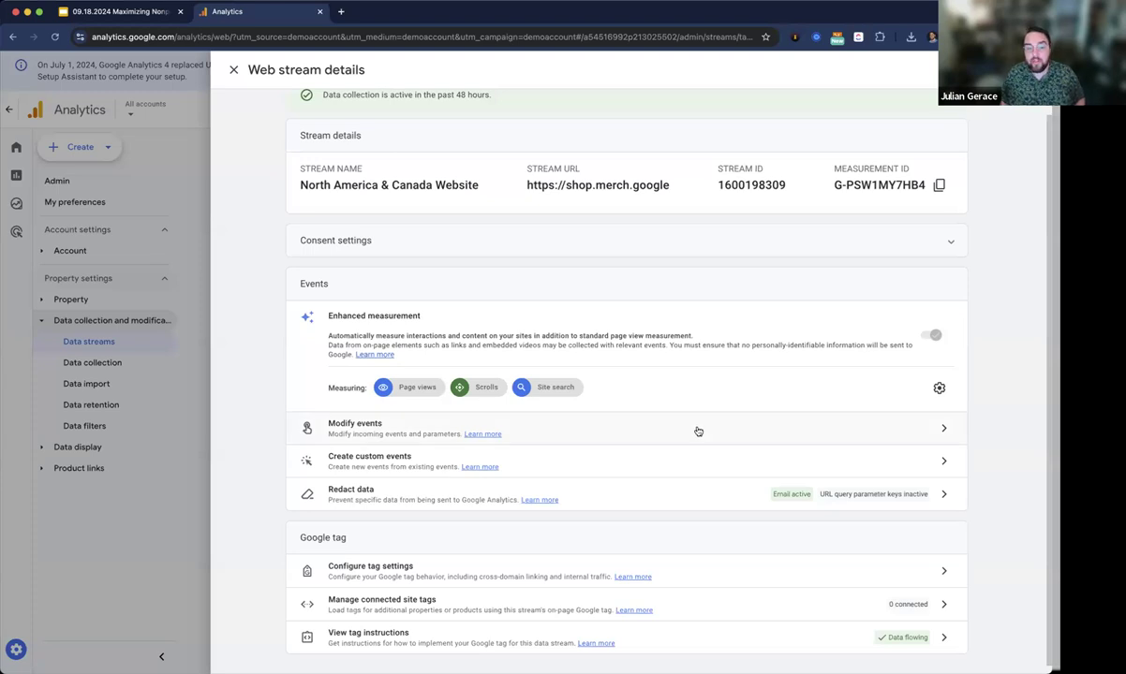
{"action": "left_click", "coordinate": [639, 463]}
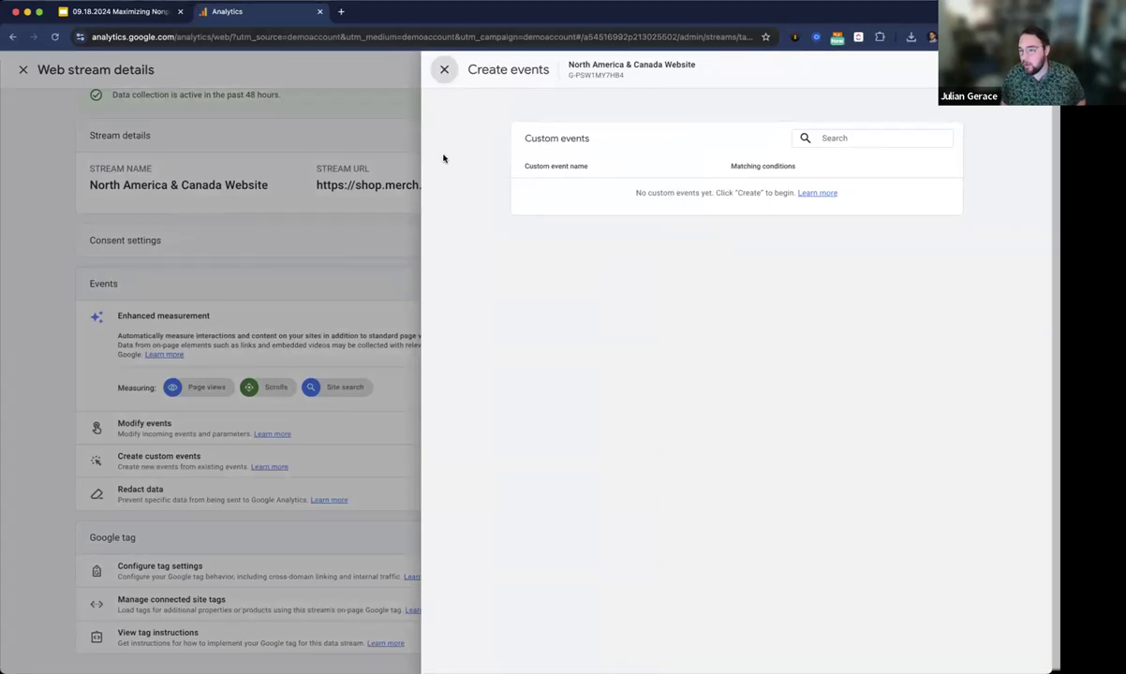
{"action": "left_click", "coordinate": [444, 69]}
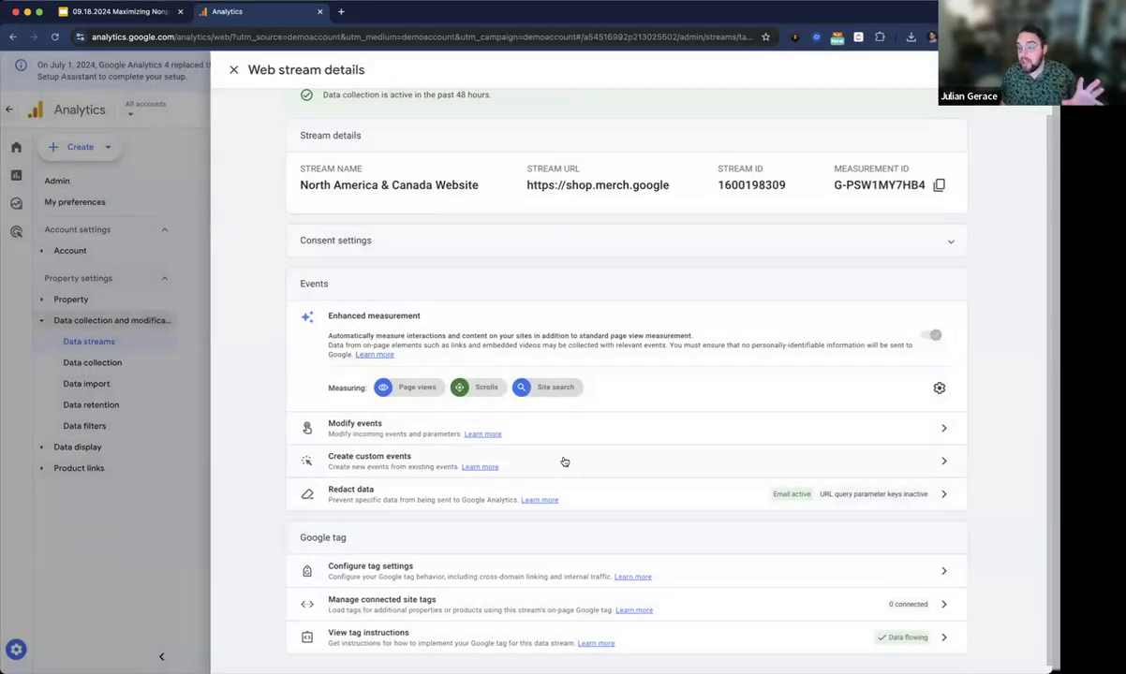
View the manual installation instructions for the Google tag, highlight the whole code snippet, and close the instructions.
{"action": "scroll", "coordinate": [586, 548], "scroll_direction": "down", "scroll_amount": 1}
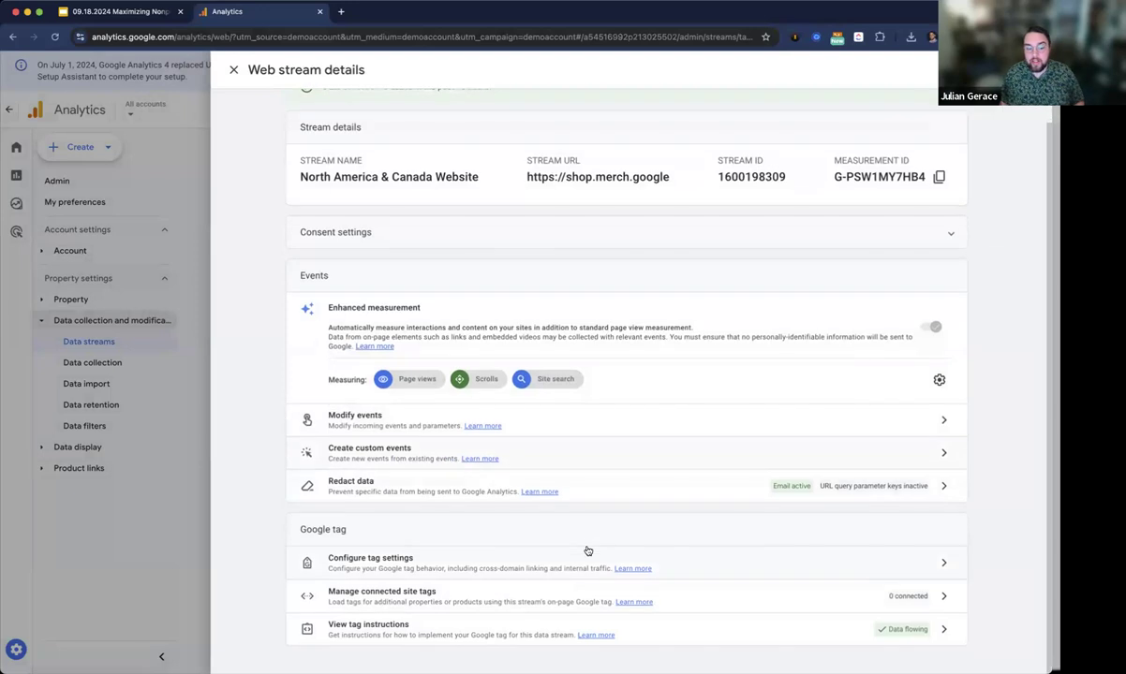
{"action": "left_click", "coordinate": [780, 635]}
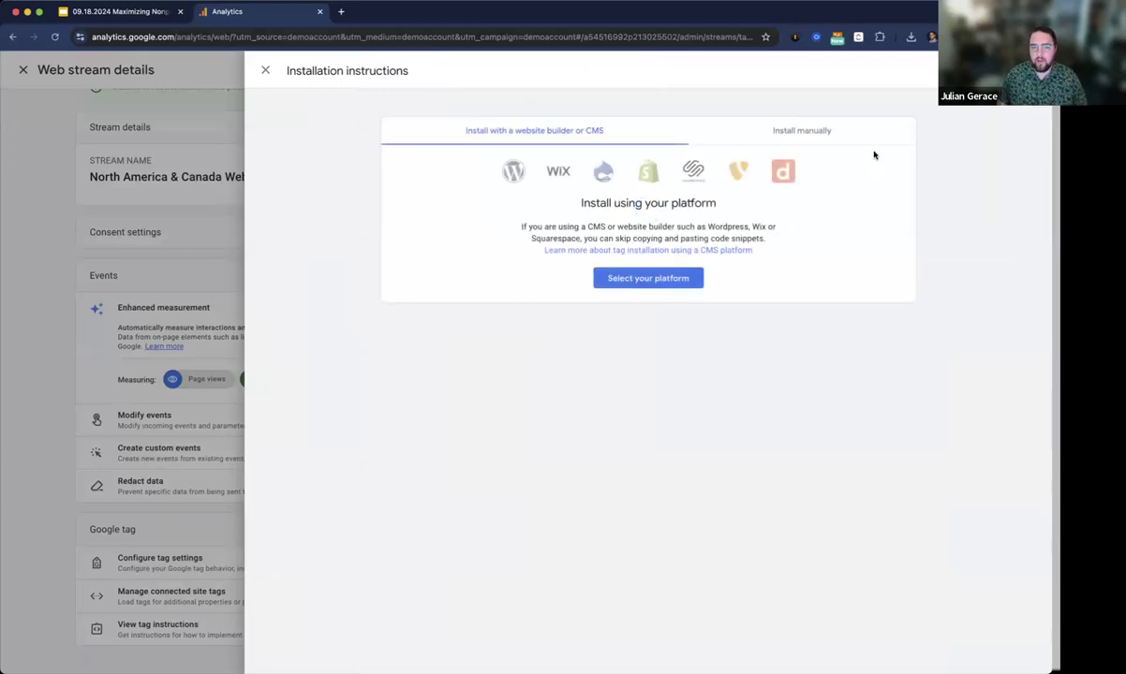
{"action": "left_click", "coordinate": [842, 129]}
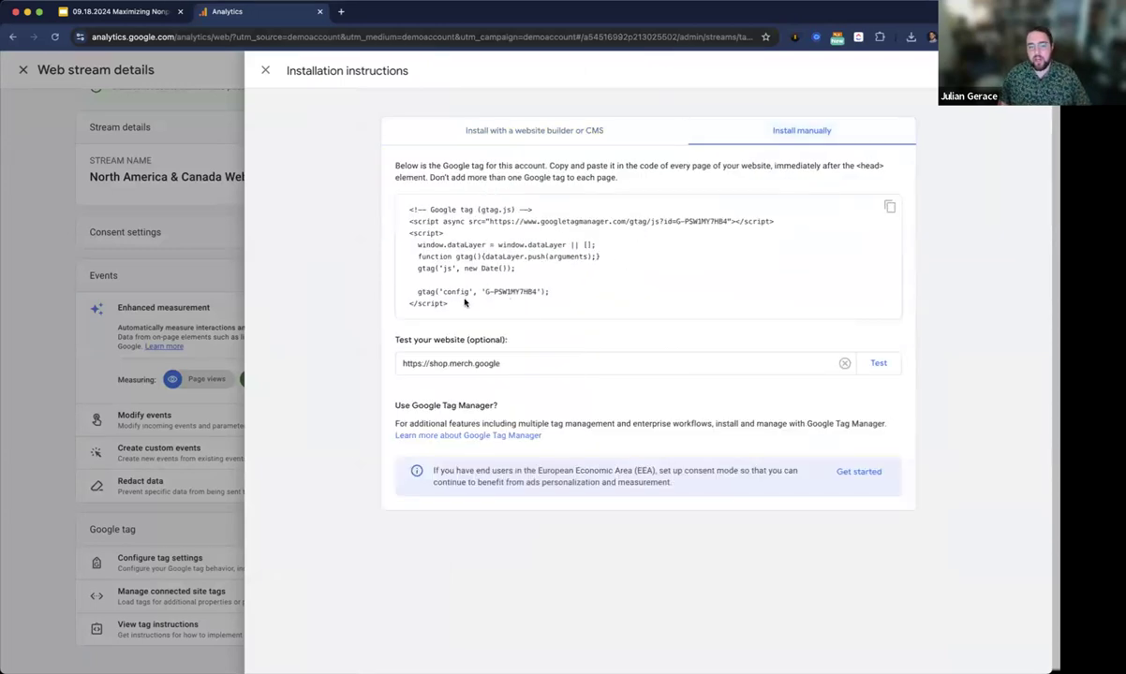
{"action": "left_click_drag", "start_coordinate": [433, 309], "coordinate": [409, 208]}
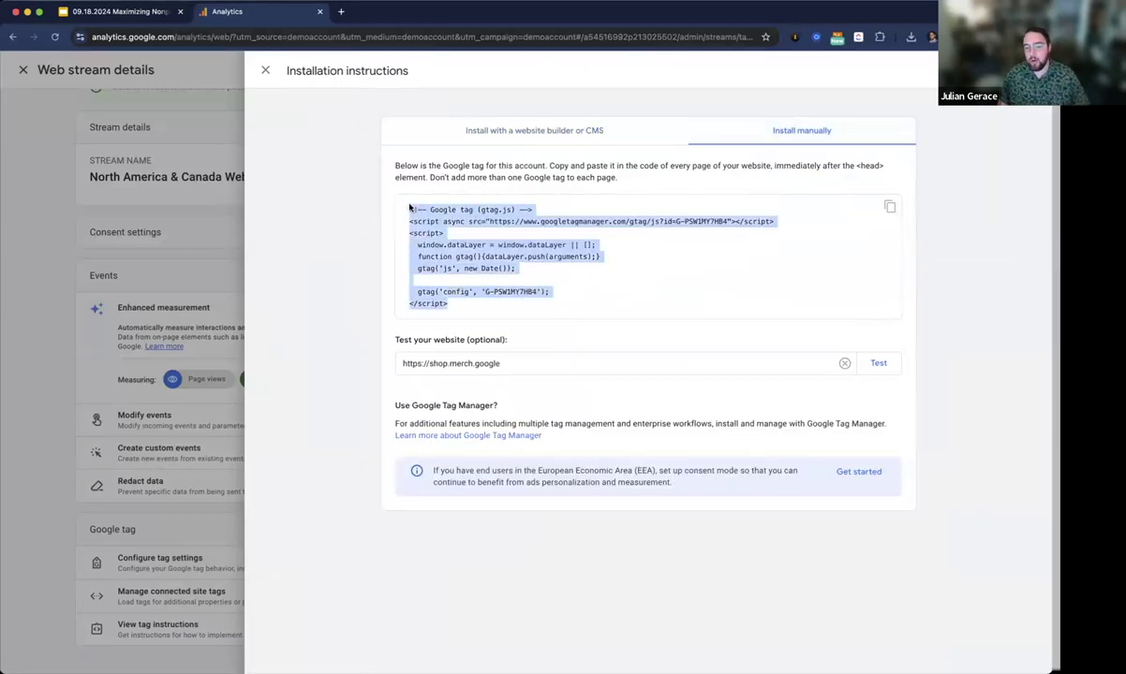
{"action": "left_click", "coordinate": [265, 70]}
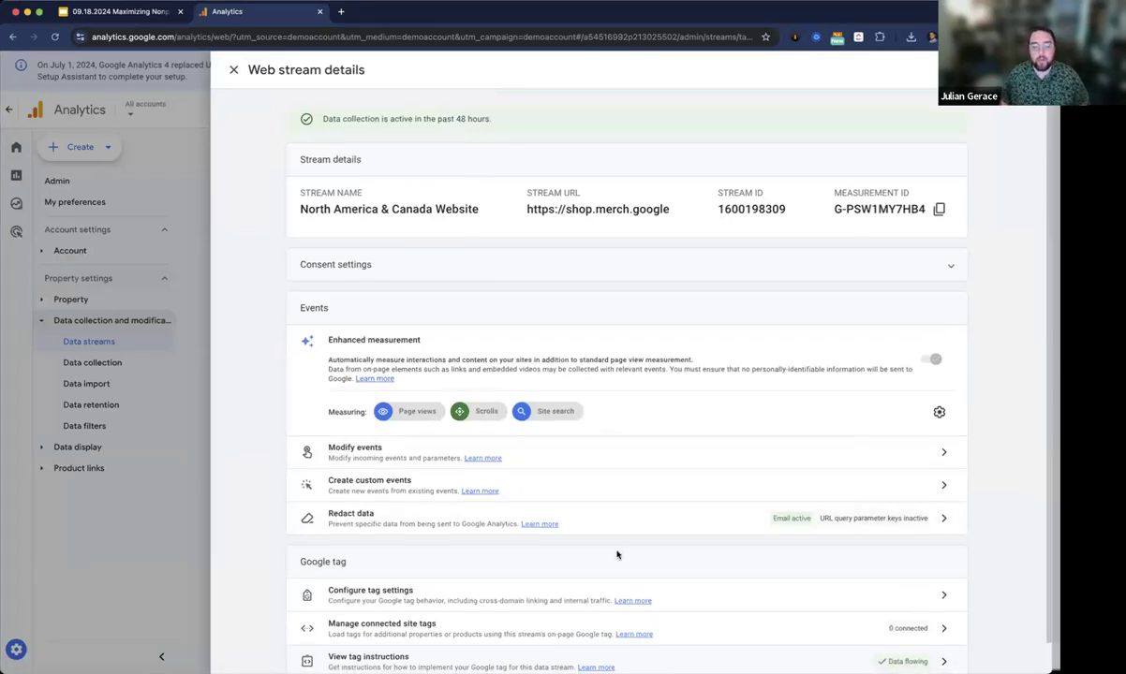
Review the cross-domain linking configuration in the stream's Google tag settings, then return to the data streams list.
{"action": "scroll", "coordinate": [615, 553], "scroll_direction": "down", "scroll_amount": 1}
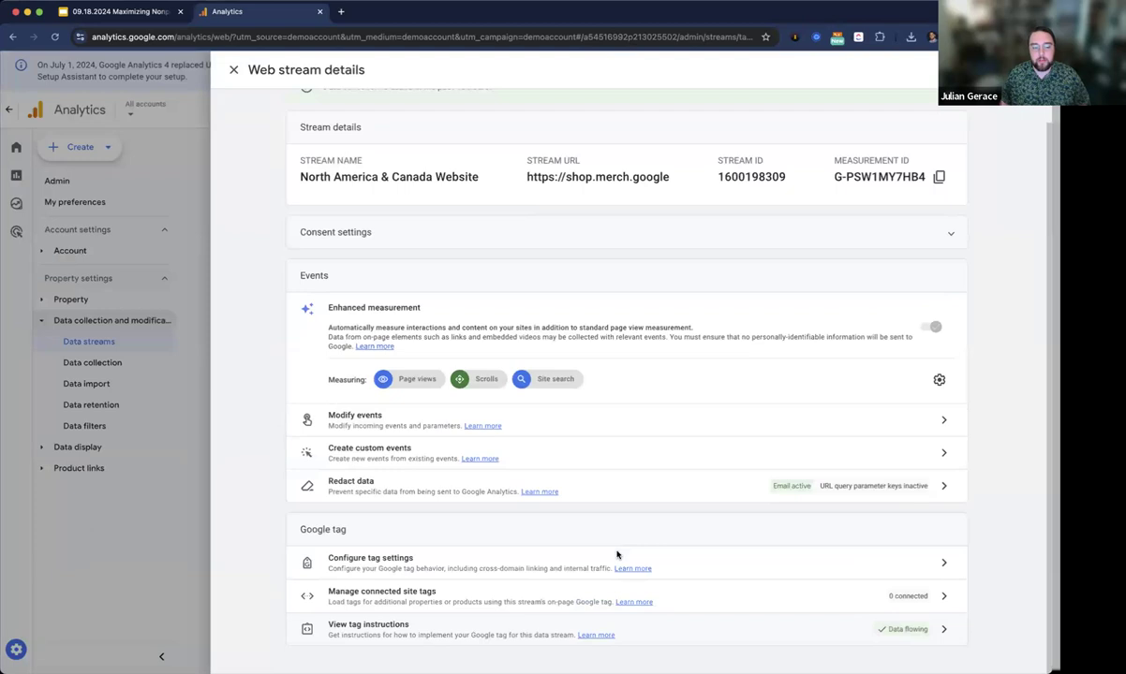
{"action": "left_click", "coordinate": [511, 567]}
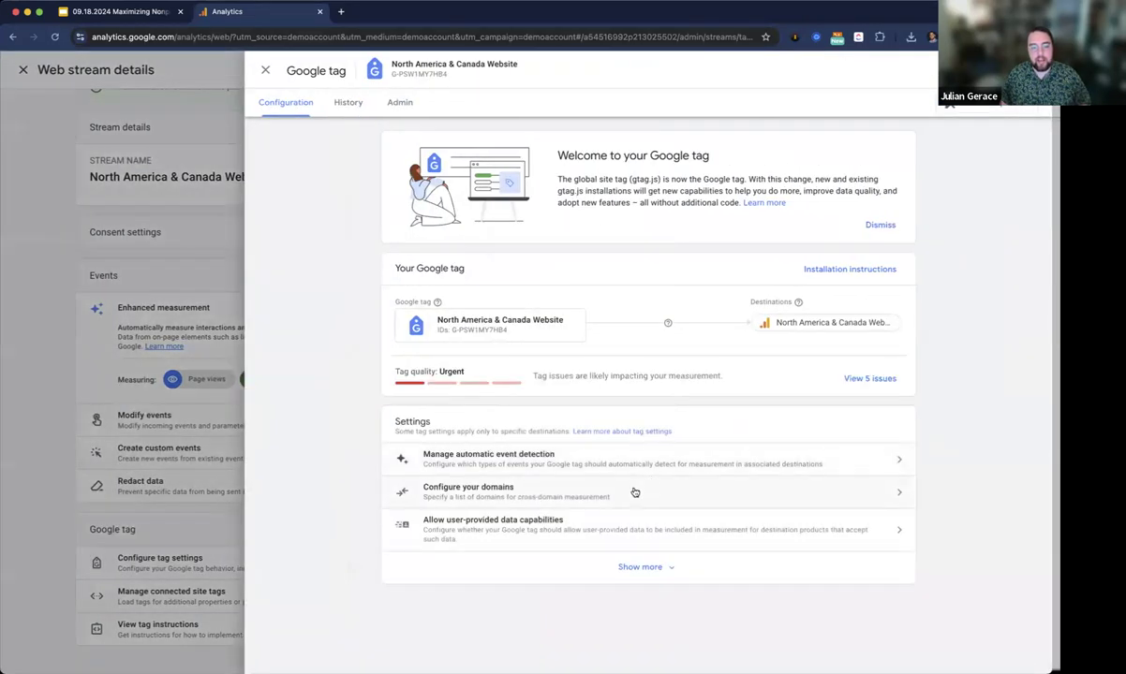
{"action": "left_click", "coordinate": [634, 494]}
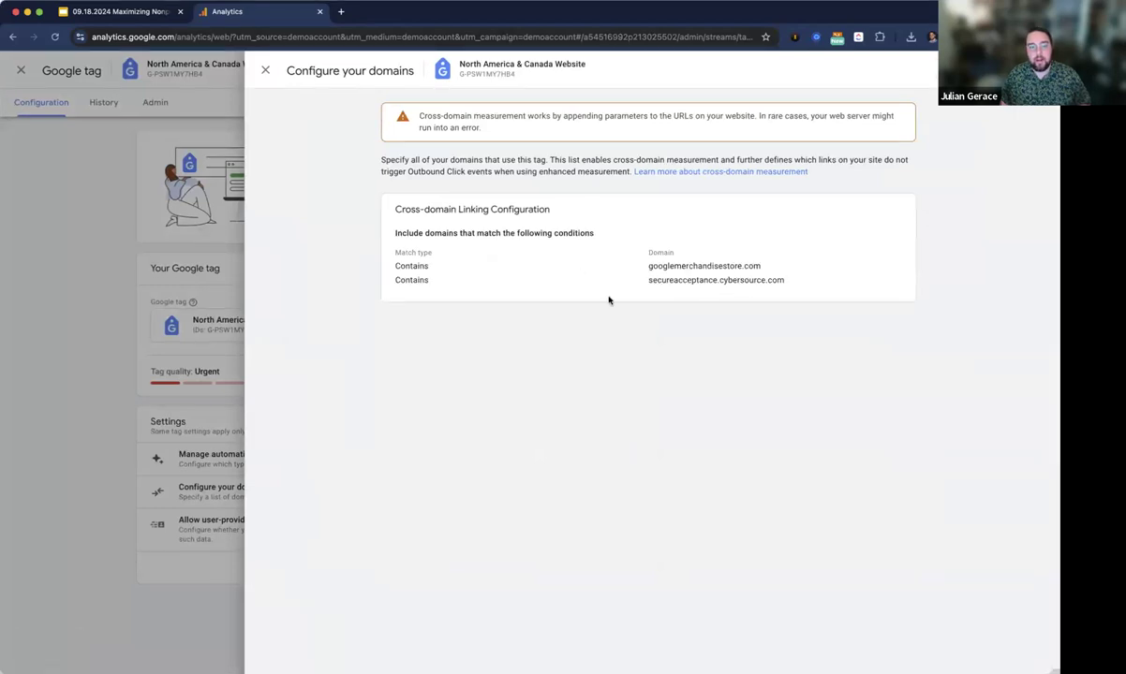
{"action": "left_click", "coordinate": [268, 69]}
{"action": "left_click", "coordinate": [267, 69]}
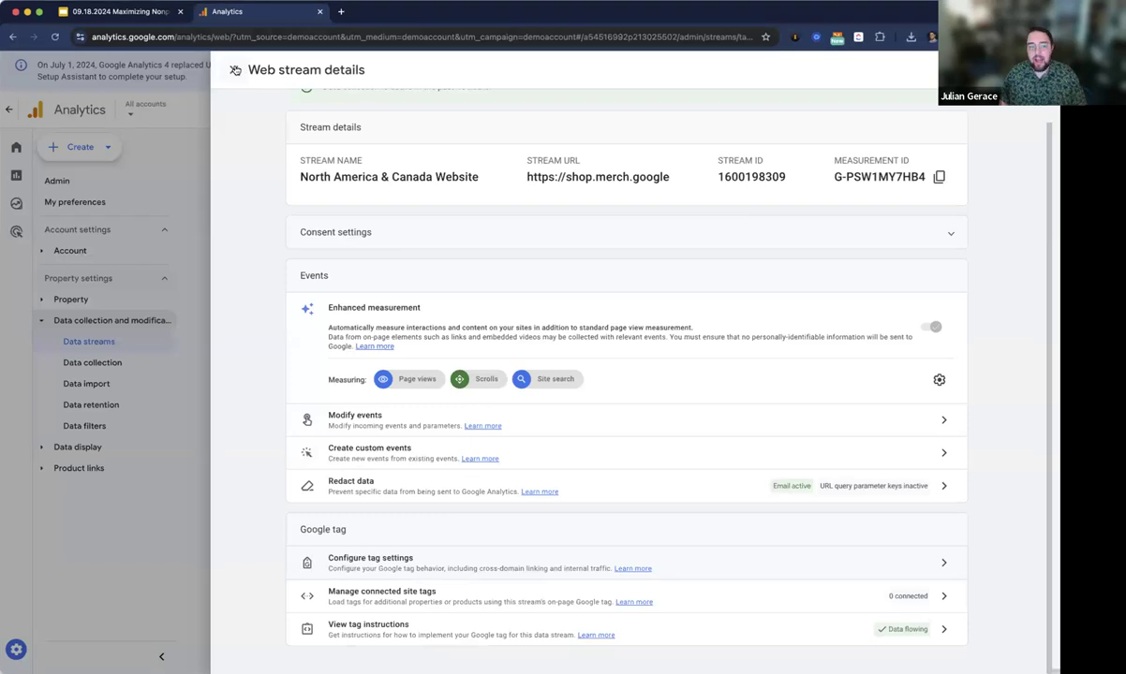
{"action": "left_click", "coordinate": [235, 70]}
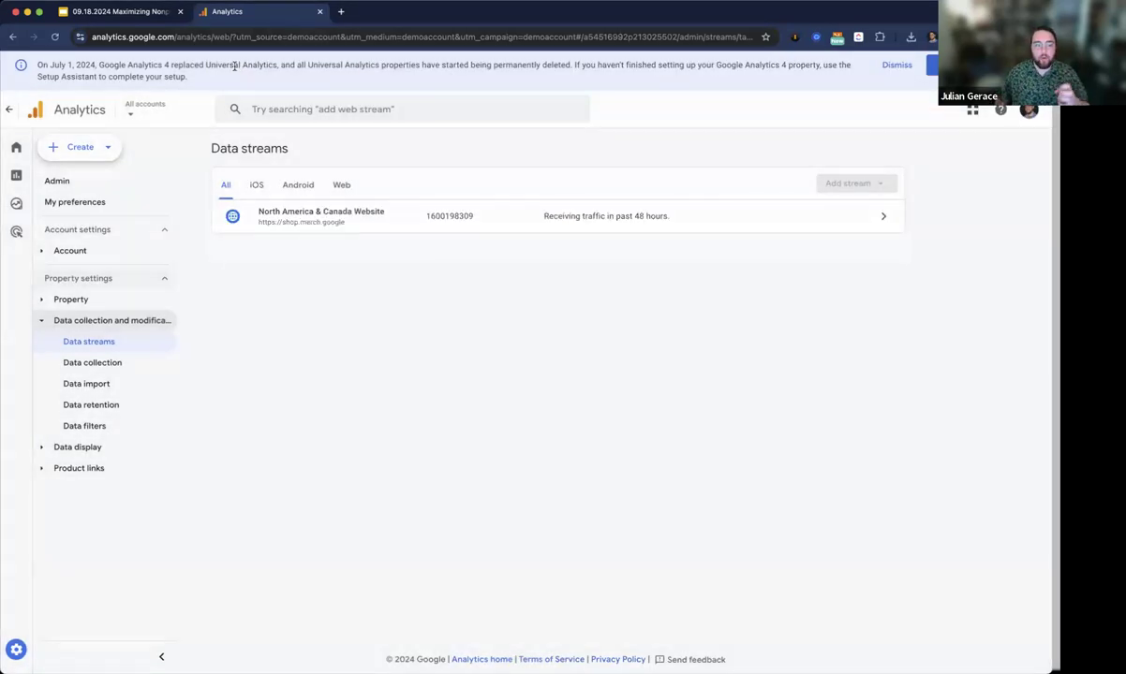
Review the Internal Traffic data filter's type, operation and filter state options, then close it without changes.
{"action": "left_click", "coordinate": [142, 422]}
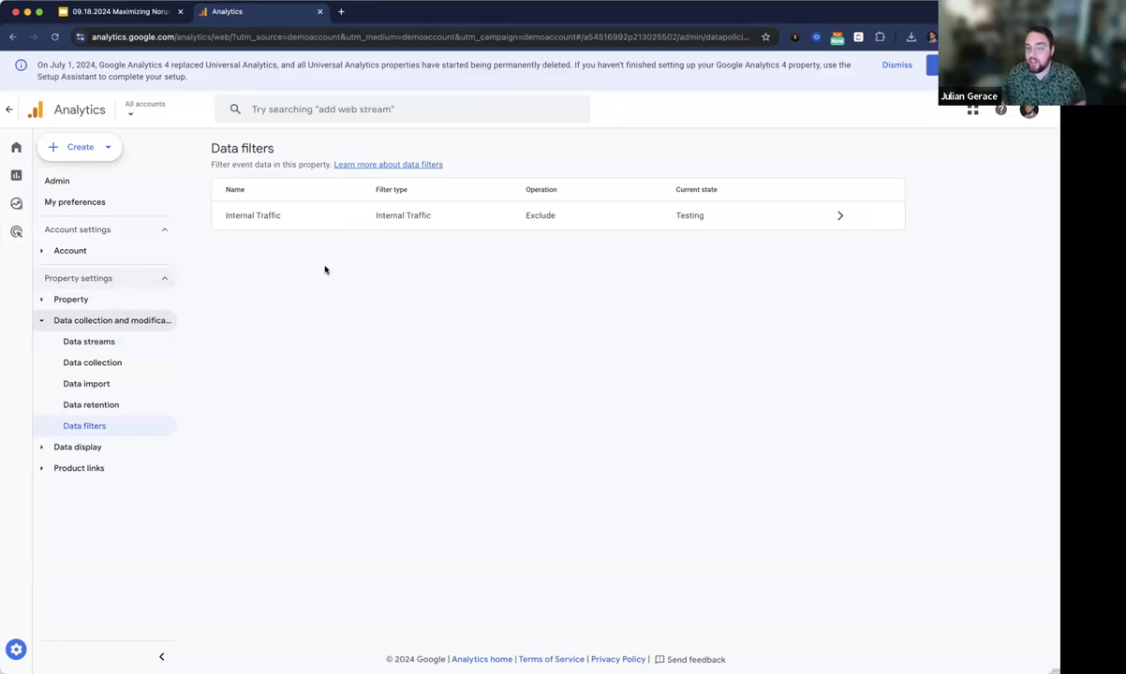
{"action": "left_click", "coordinate": [272, 216]}
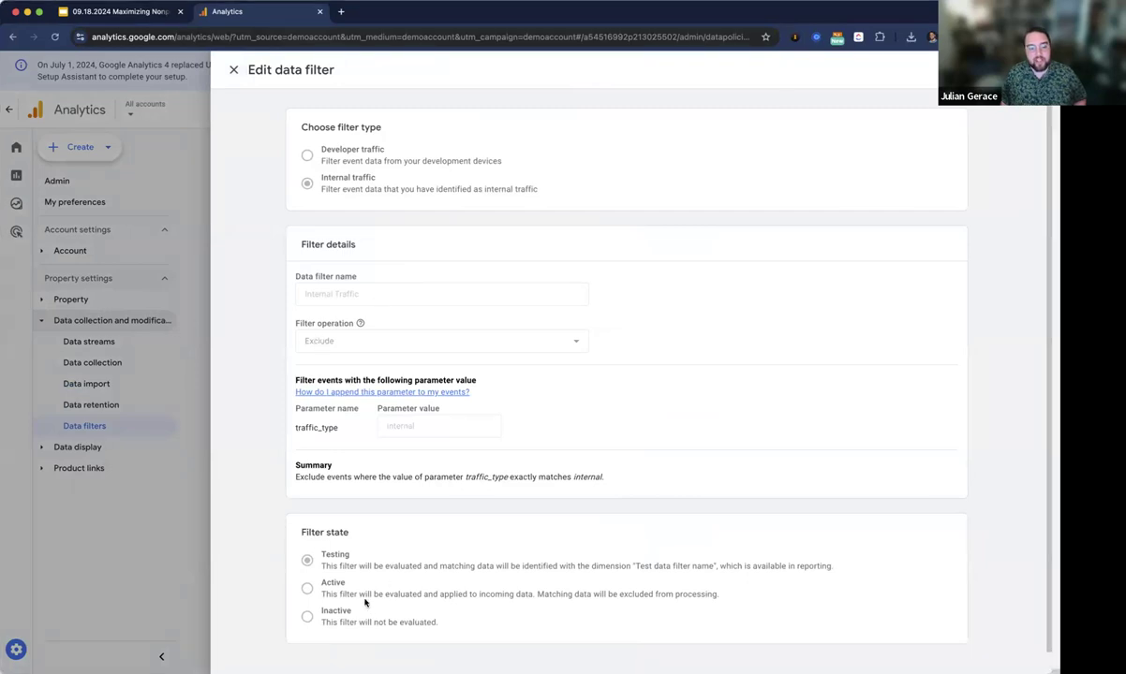
{"action": "scroll", "coordinate": [366, 602], "scroll_direction": "down", "scroll_amount": 1}
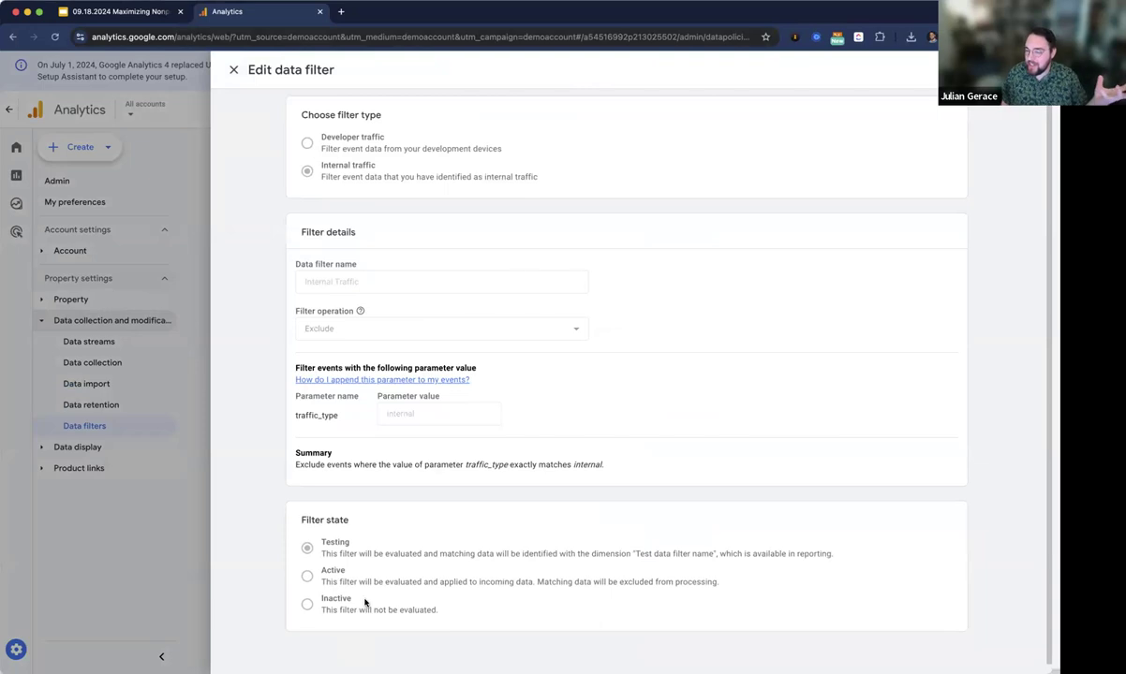
{"action": "scroll", "coordinate": [366, 603], "scroll_direction": "up", "scroll_amount": 1}
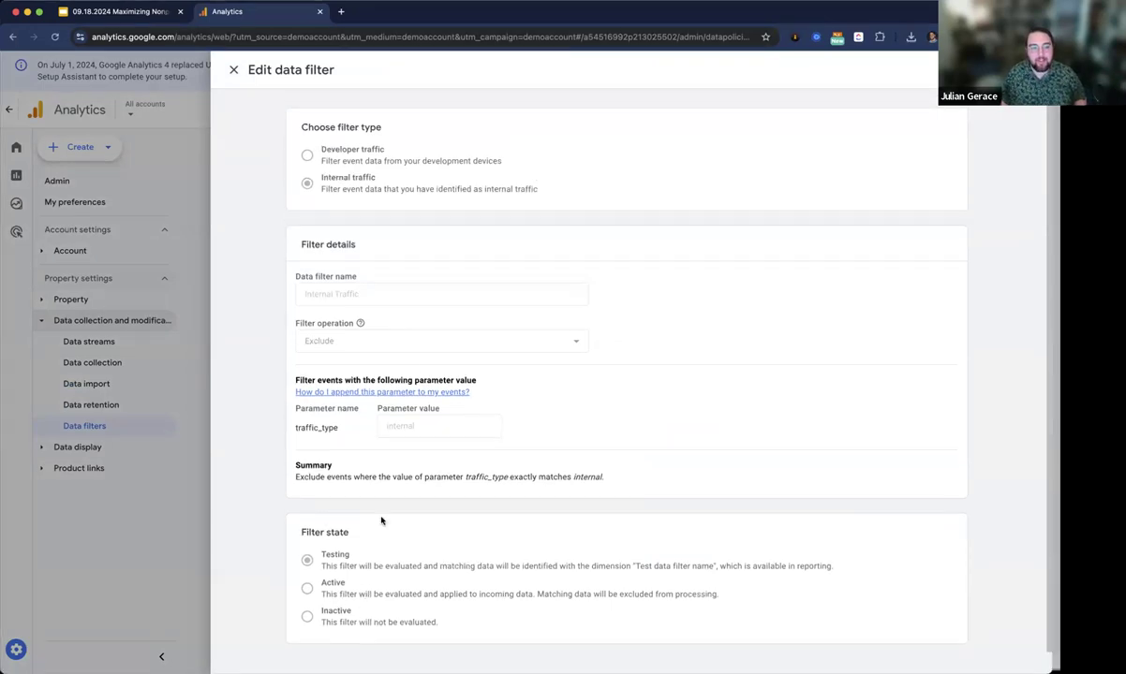
{"action": "mouse_move", "coordinate": [325, 326]}
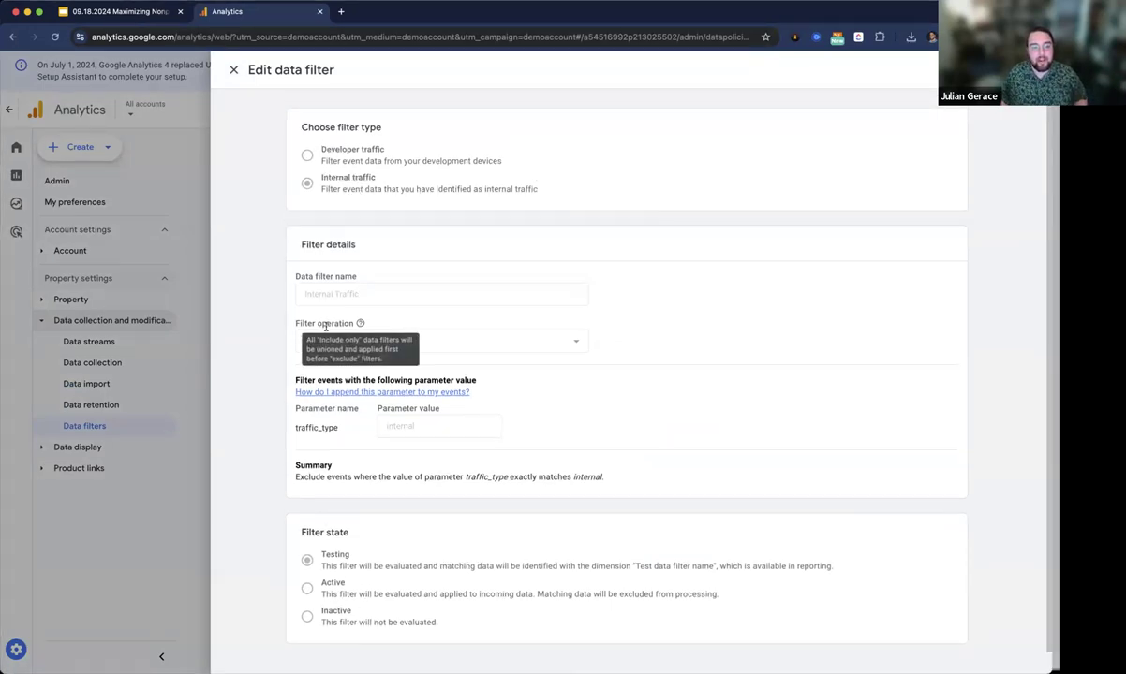
{"action": "left_click", "coordinate": [233, 69]}
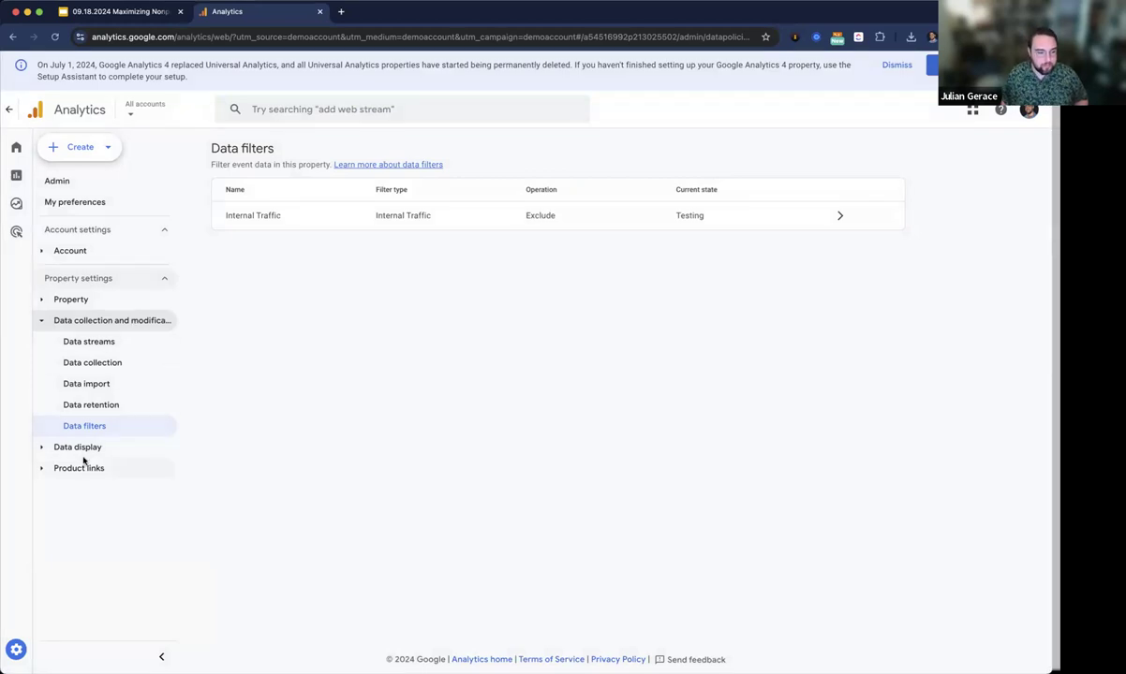
Look through the property's available product links, revisit its data streams list, and return to the Admin overview.
{"action": "left_click", "coordinate": [42, 469]}
{"action": "scroll", "coordinate": [113, 494], "scroll_direction": "down", "scroll_amount": 2}
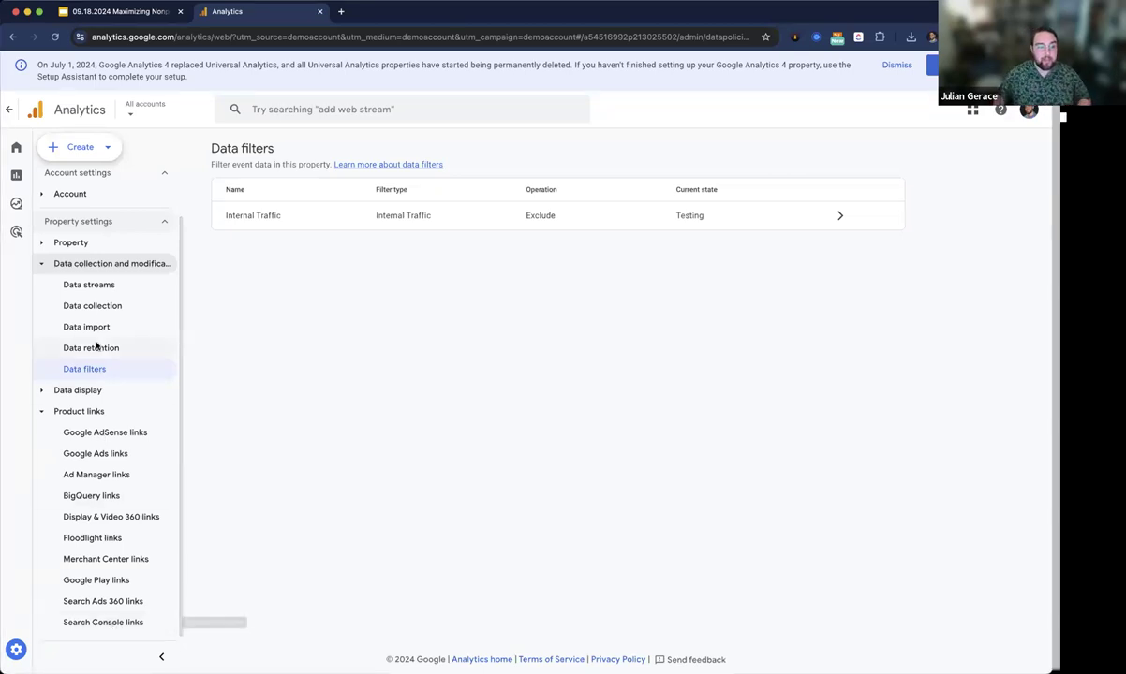
{"action": "mouse_move", "coordinate": [11, 170]}
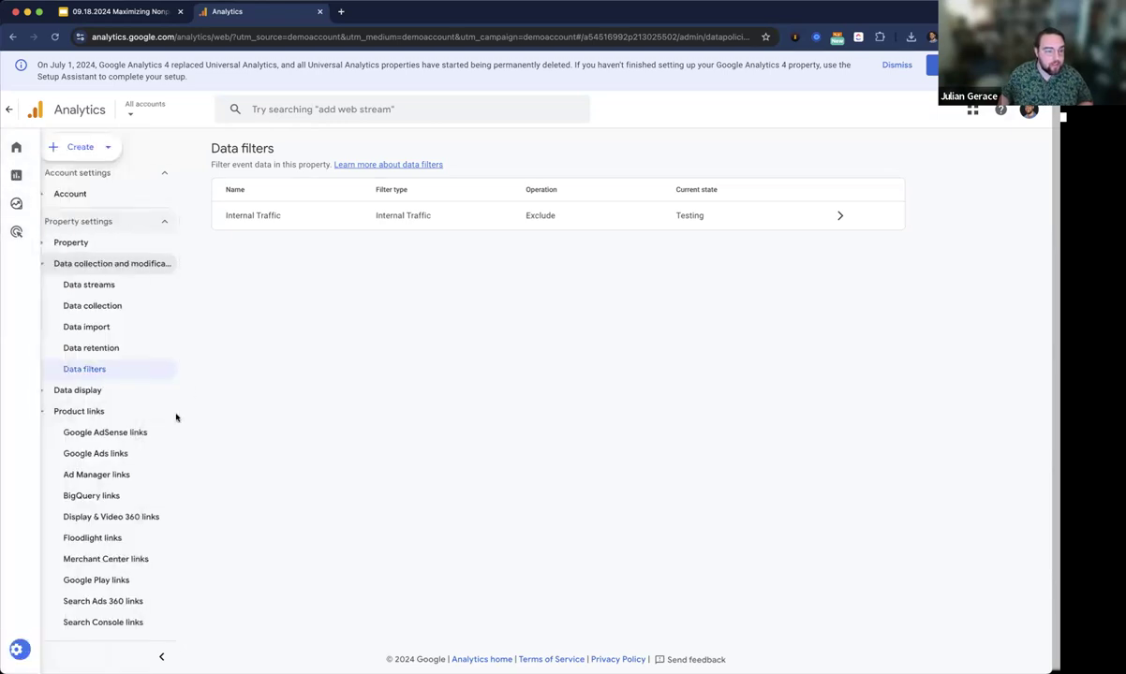
{"action": "left_click", "coordinate": [111, 286]}
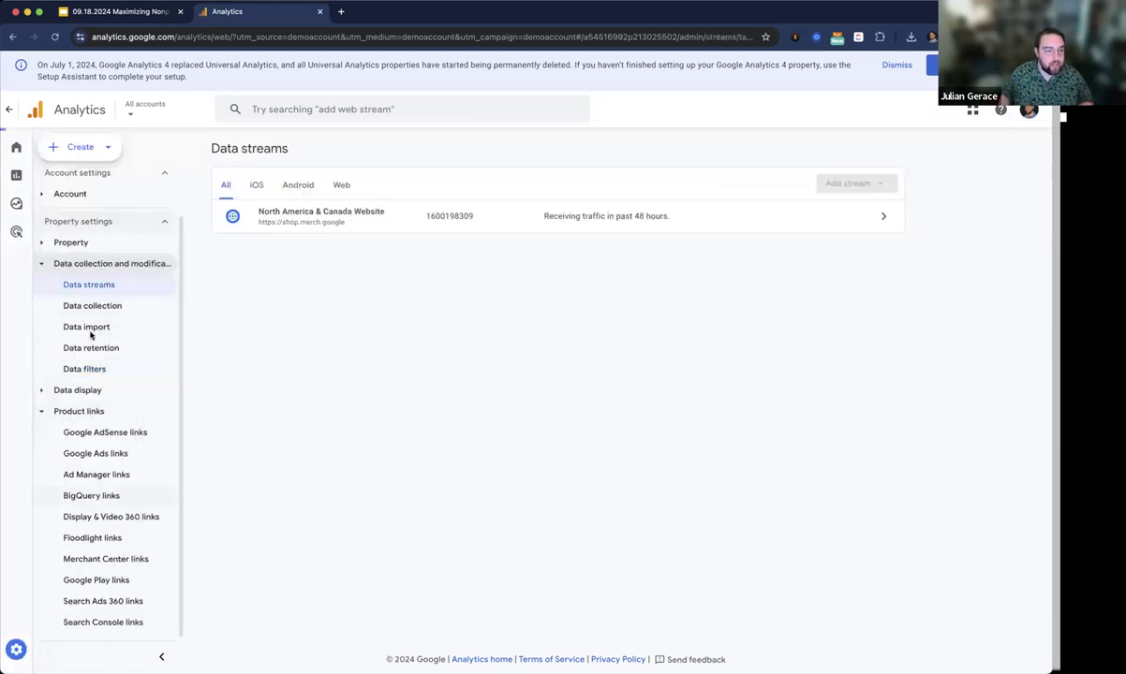
{"action": "left_click", "coordinate": [15, 650]}
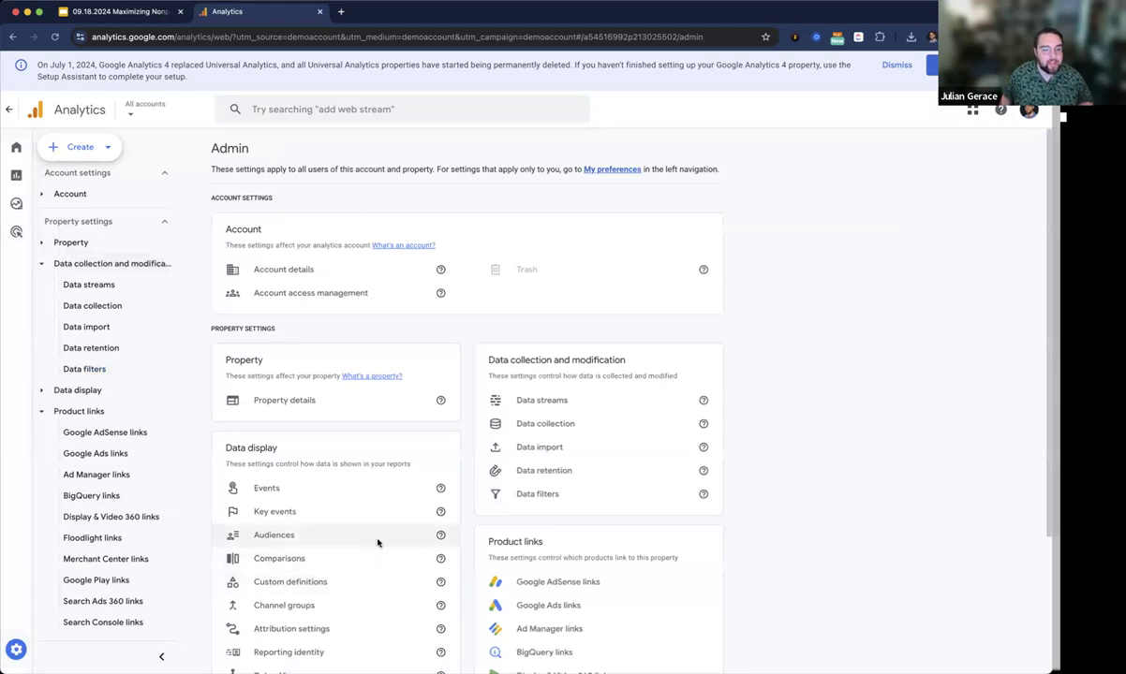
Review the property's Data collection settings, expanding granular location and device data collection, and open the Data retention settings.
{"action": "scroll", "coordinate": [377, 543], "scroll_direction": "down", "scroll_amount": 1}
{"action": "scroll", "coordinate": [378, 543], "scroll_direction": "up", "scroll_amount": 1}
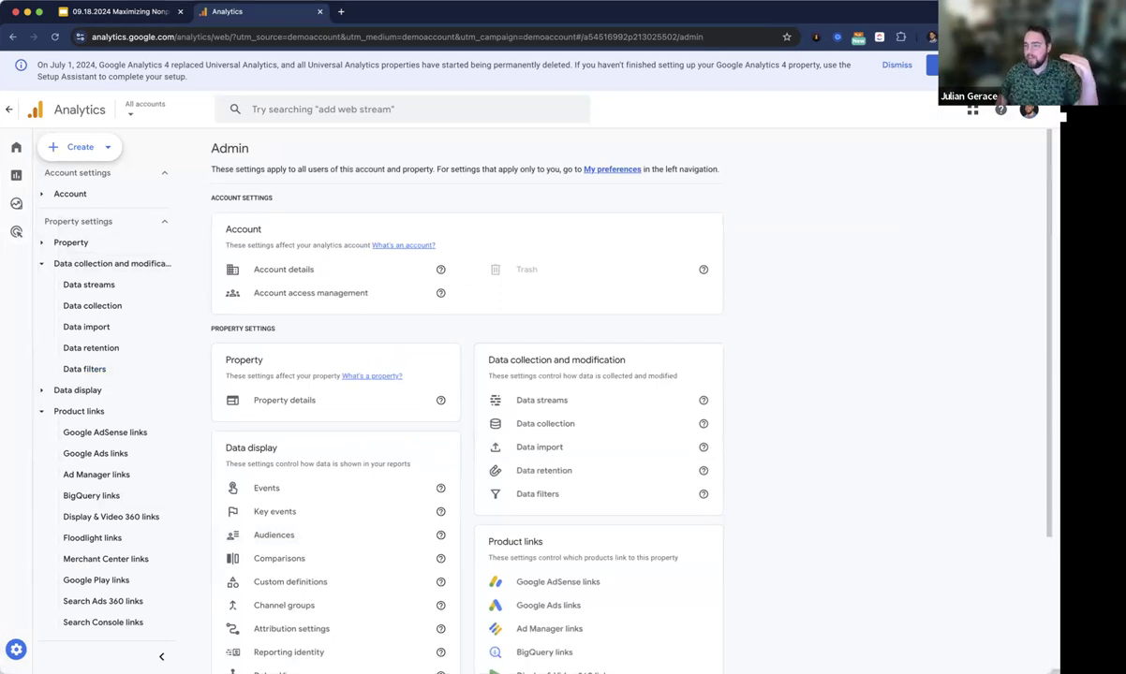
{"action": "left_click", "coordinate": [543, 401]}
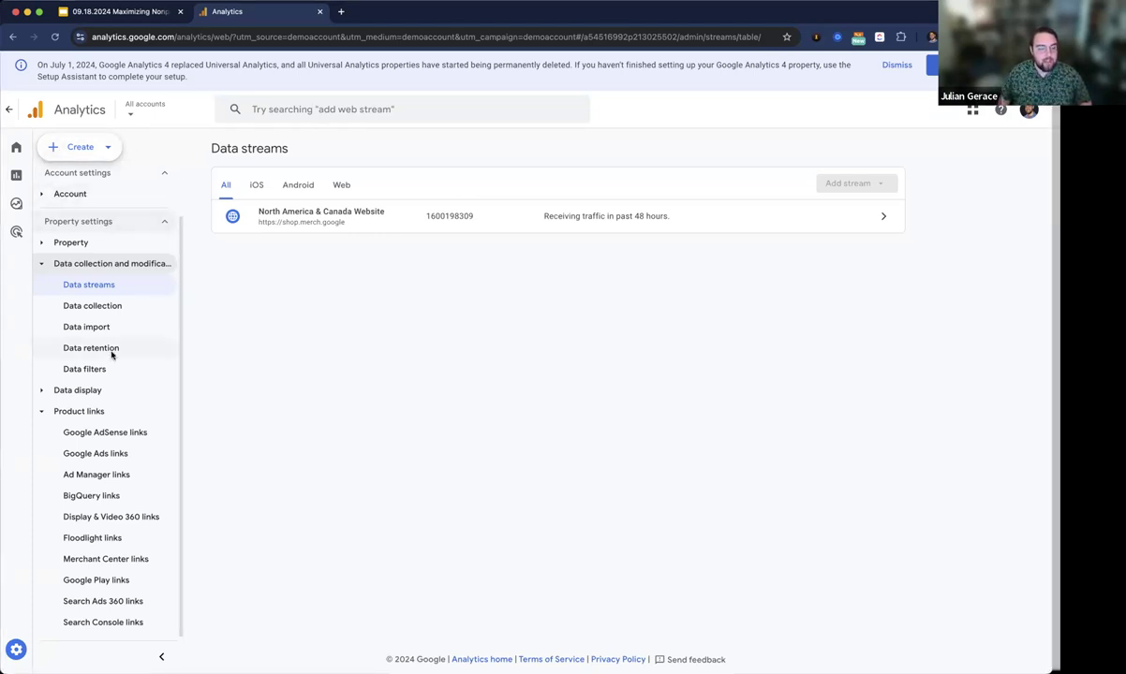
{"action": "left_click", "coordinate": [131, 308]}
{"action": "scroll", "coordinate": [464, 456], "scroll_direction": "down", "scroll_amount": 1}
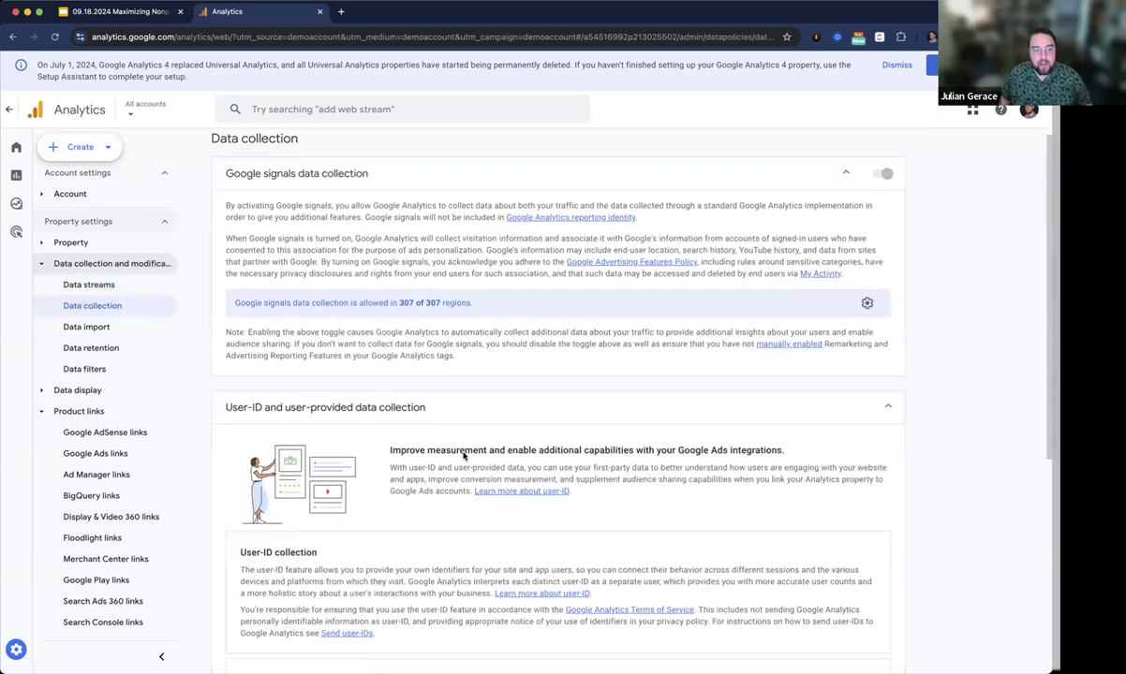
{"action": "scroll", "coordinate": [463, 456], "scroll_direction": "down", "scroll_amount": 5}
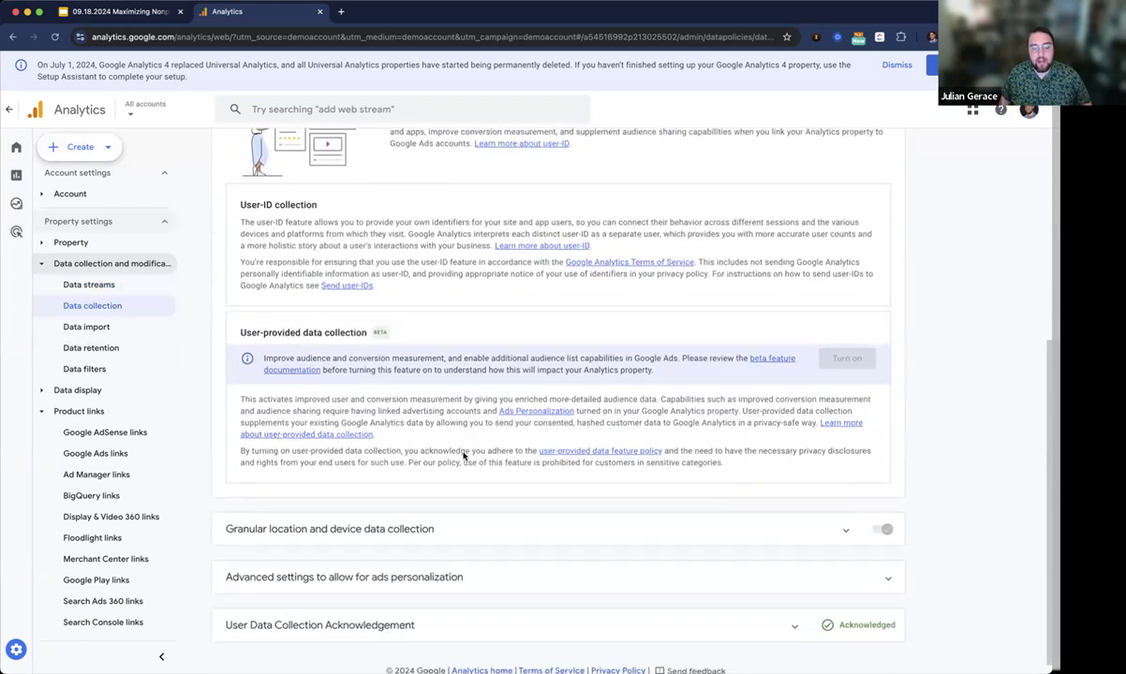
{"action": "left_click", "coordinate": [845, 517]}
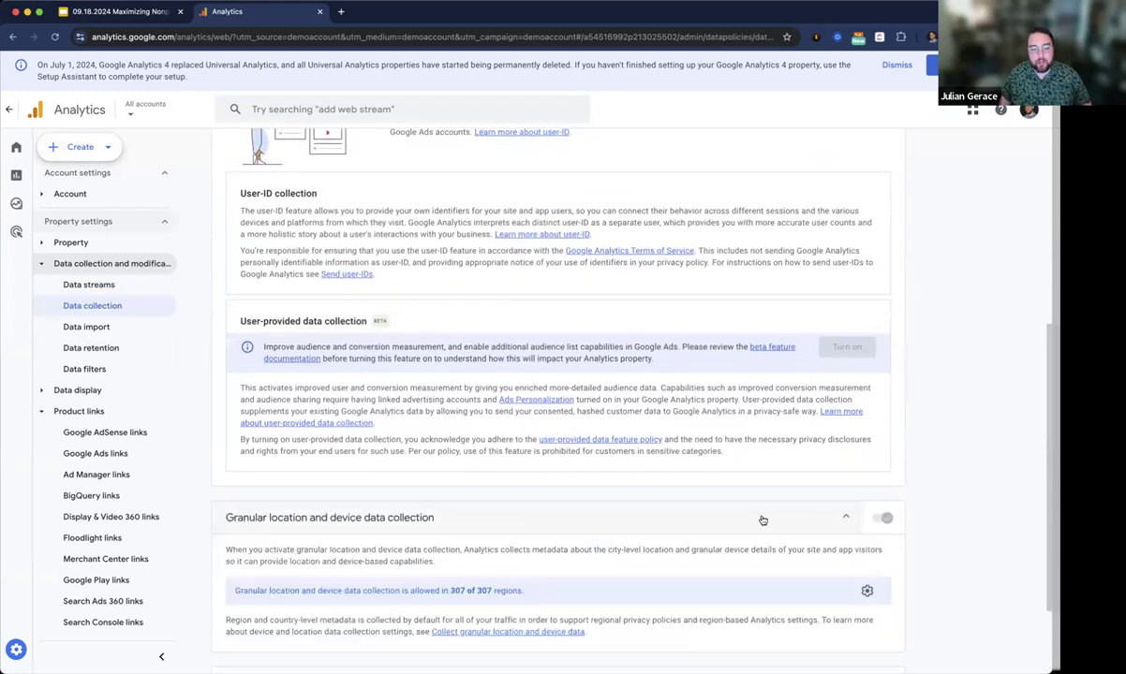
{"action": "scroll", "coordinate": [763, 521], "scroll_direction": "down", "scroll_amount": 3}
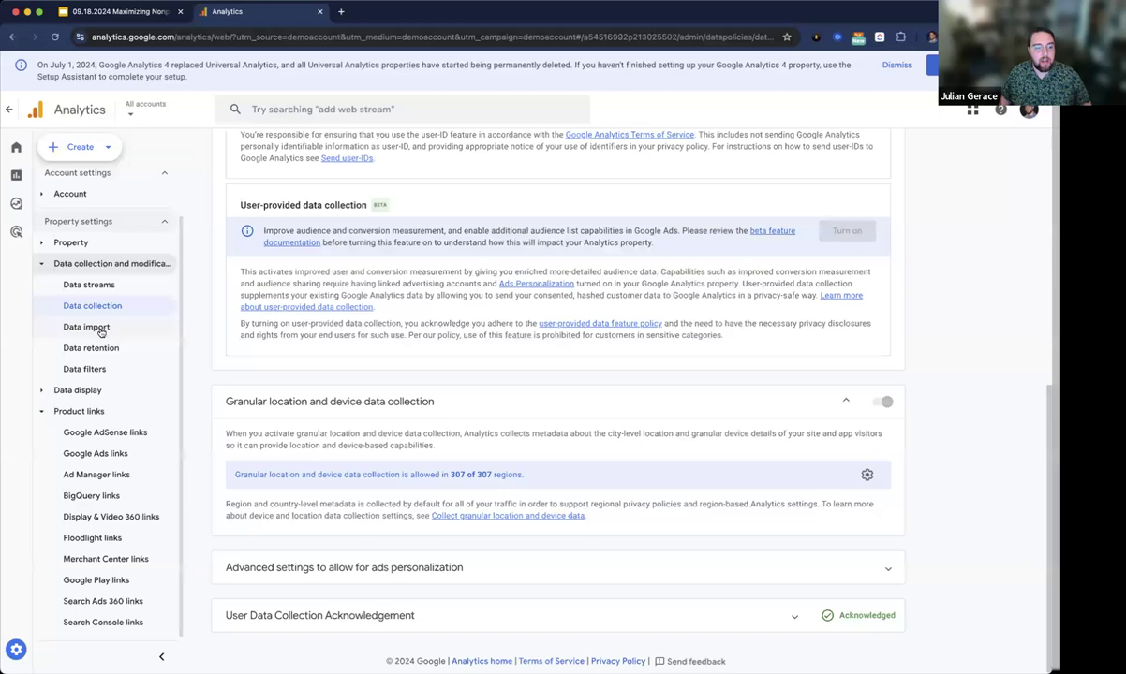
{"action": "left_click", "coordinate": [98, 348]}
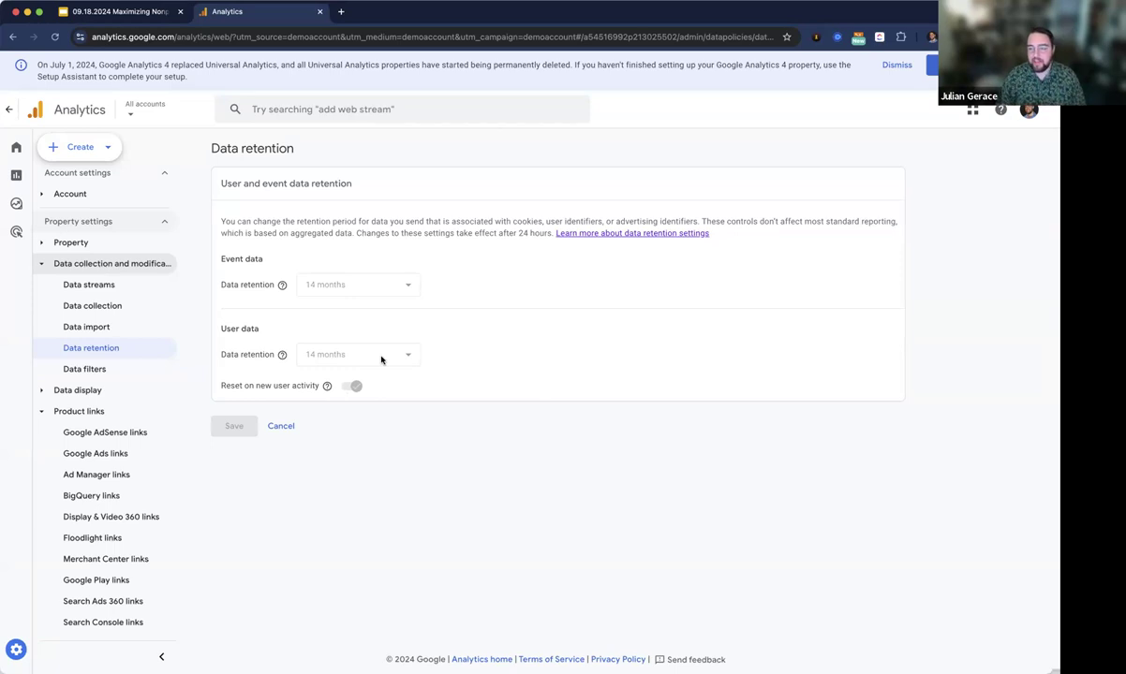
Open the Reports snapshot and look through its overview cards.
{"action": "mouse_move", "coordinate": [33, 180]}
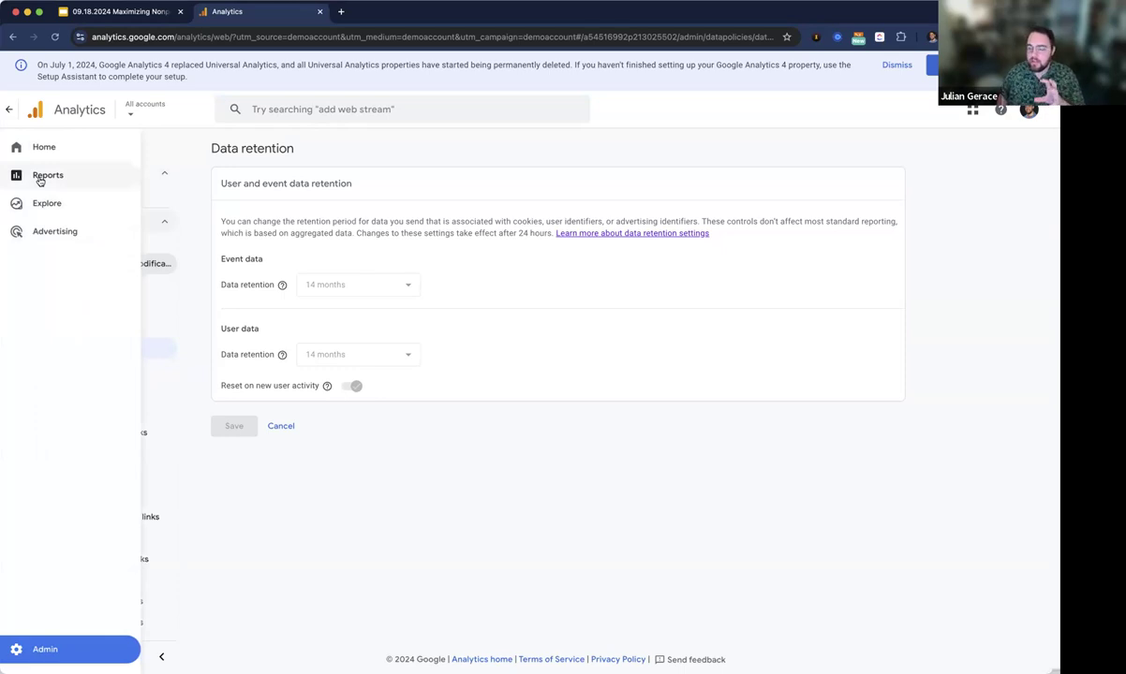
{"action": "left_click", "coordinate": [41, 178]}
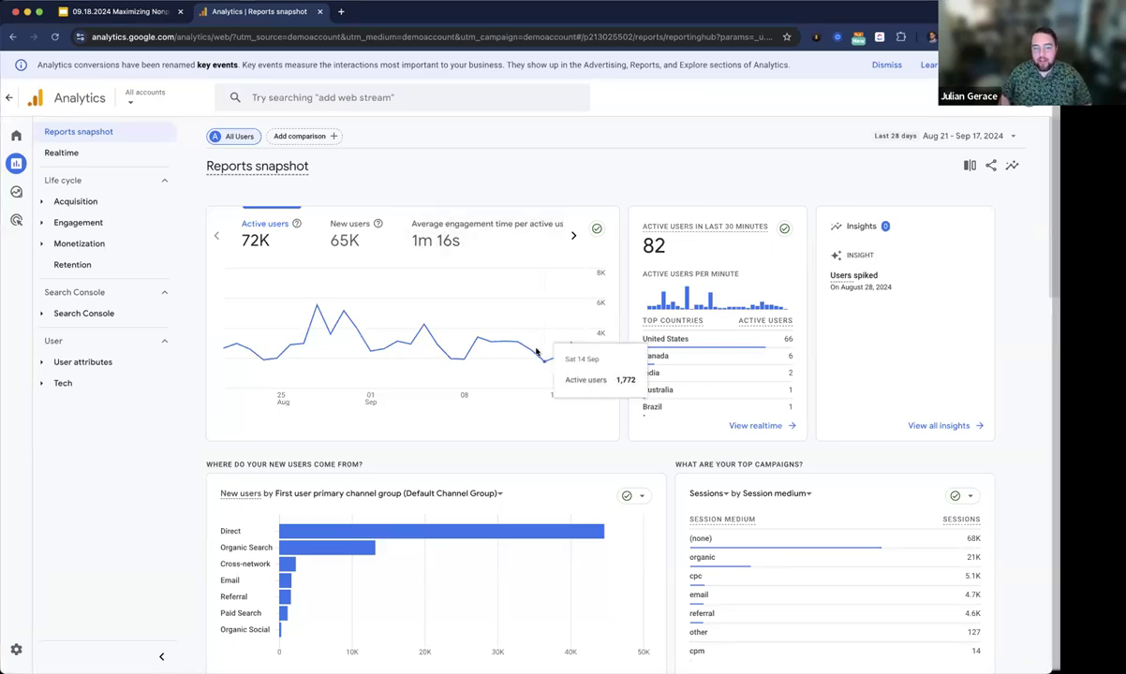
{"action": "scroll", "coordinate": [539, 354], "scroll_direction": "down", "scroll_amount": 5}
{"action": "scroll", "coordinate": [536, 352], "scroll_direction": "up", "scroll_amount": 5}
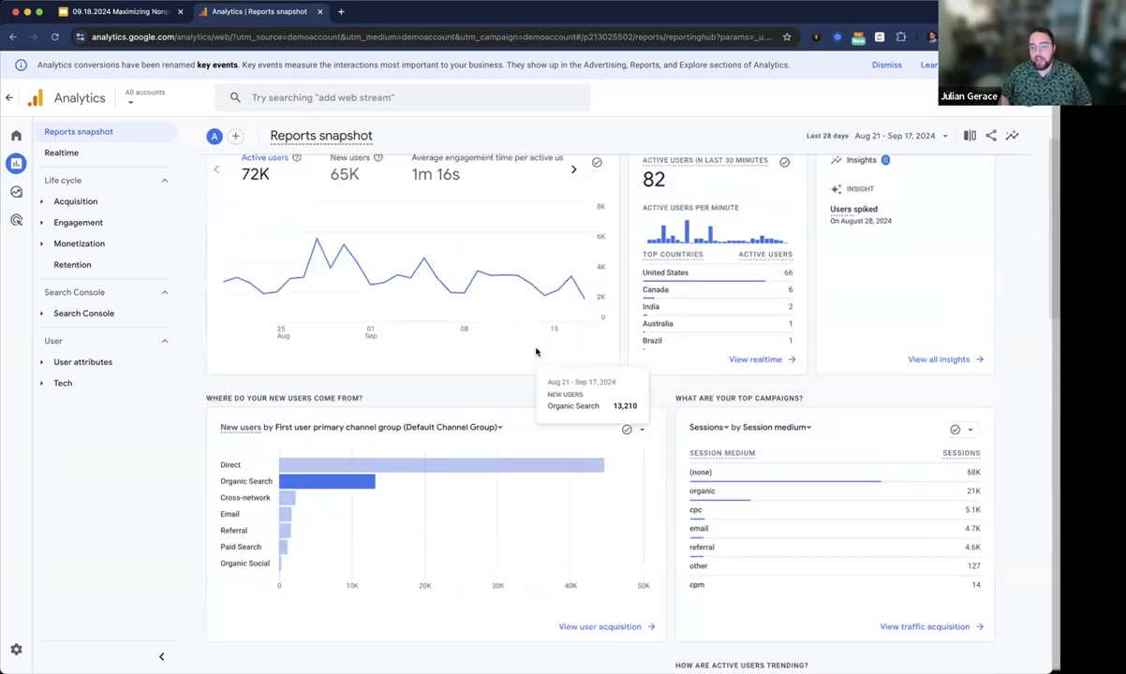
View the report's date range options and the available comparisons, then close them without applying changes.
{"action": "left_click", "coordinate": [914, 137]}
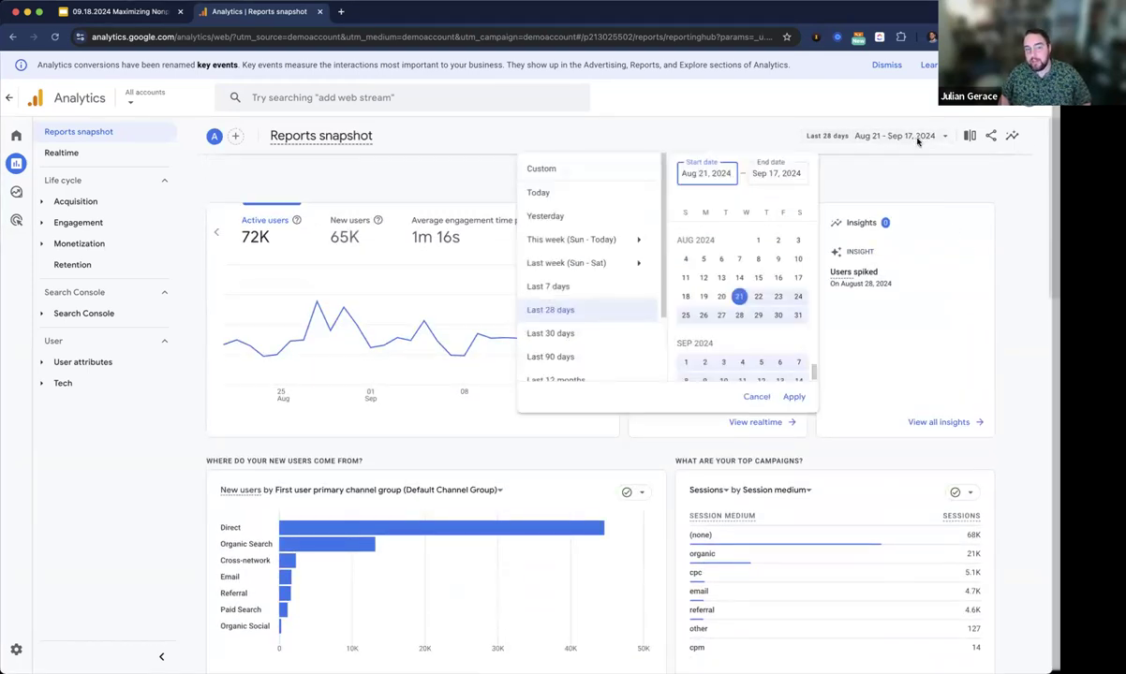
{"action": "left_click", "coordinate": [970, 138]}
{"action": "left_click", "coordinate": [969, 138]}
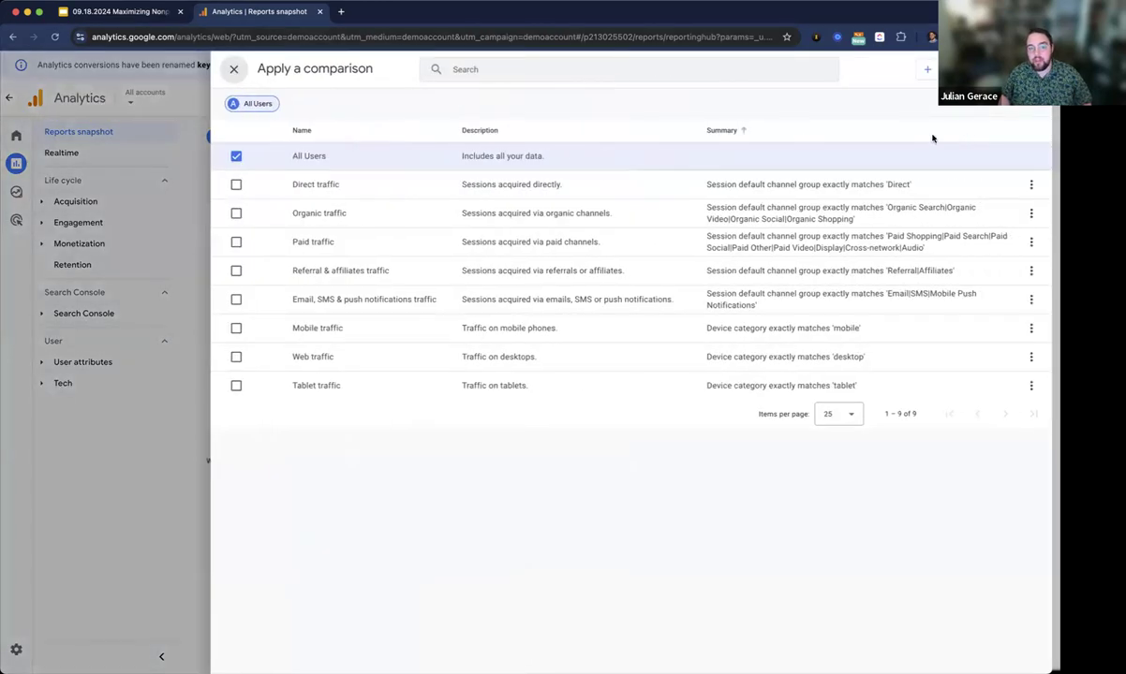
{"action": "left_click", "coordinate": [233, 69]}
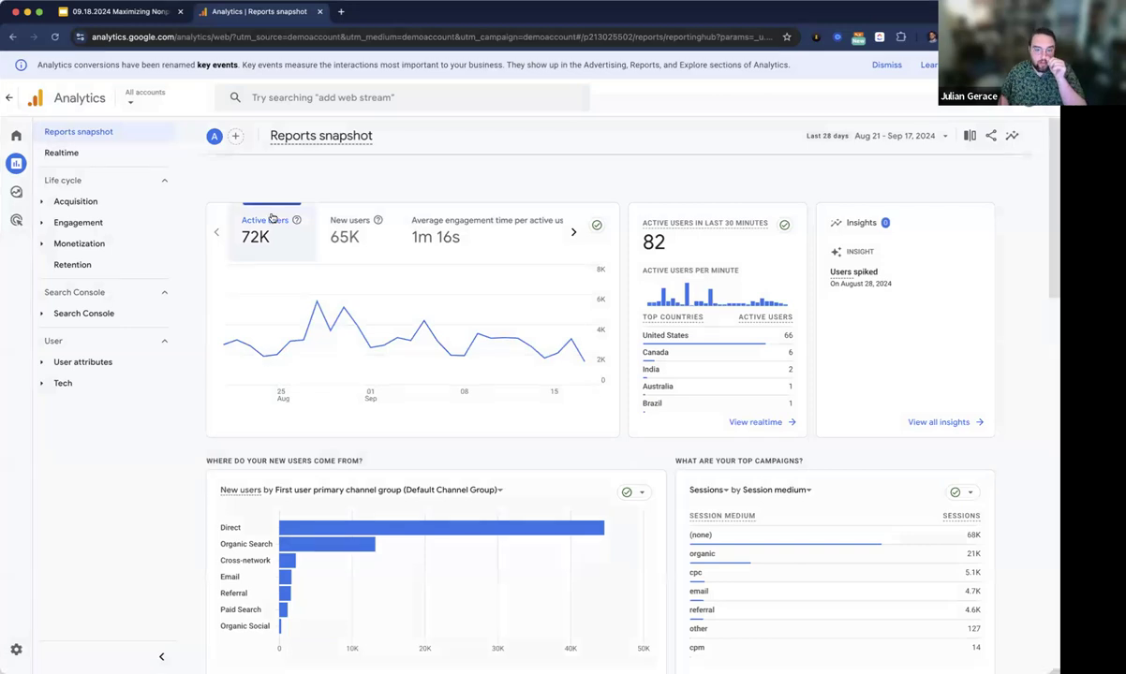
Open the Realtime overview and point out the Newsletter_Aug_2024 entry among the first user sources.
{"action": "left_click", "coordinate": [143, 153]}
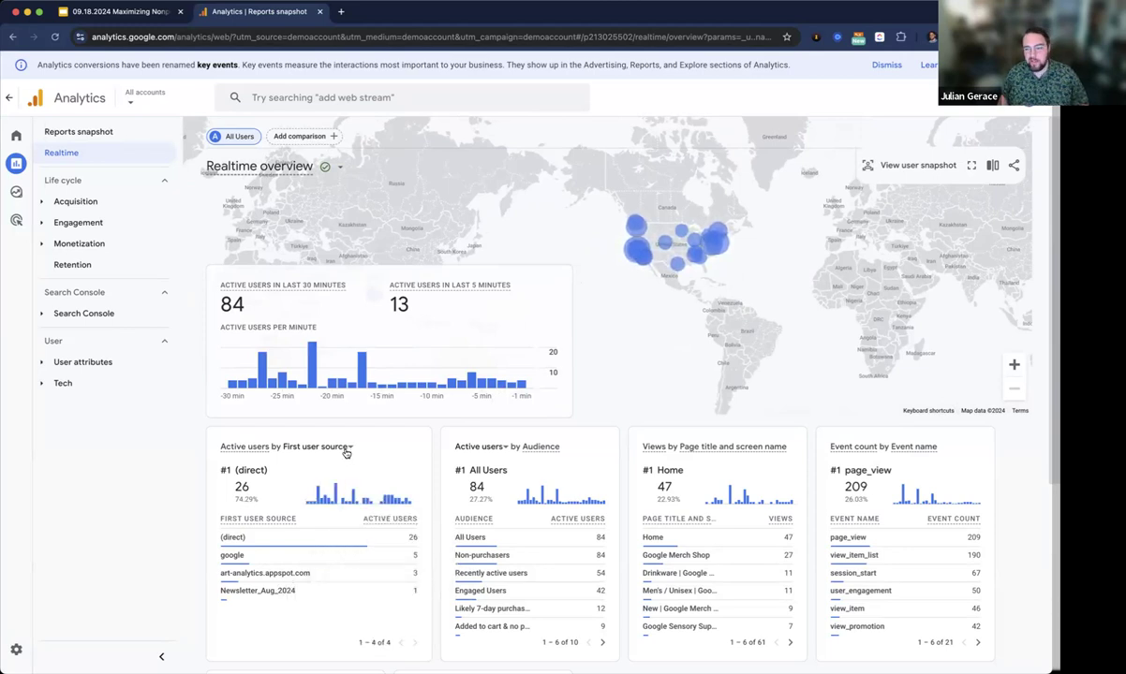
{"action": "mouse_move", "coordinate": [346, 454]}
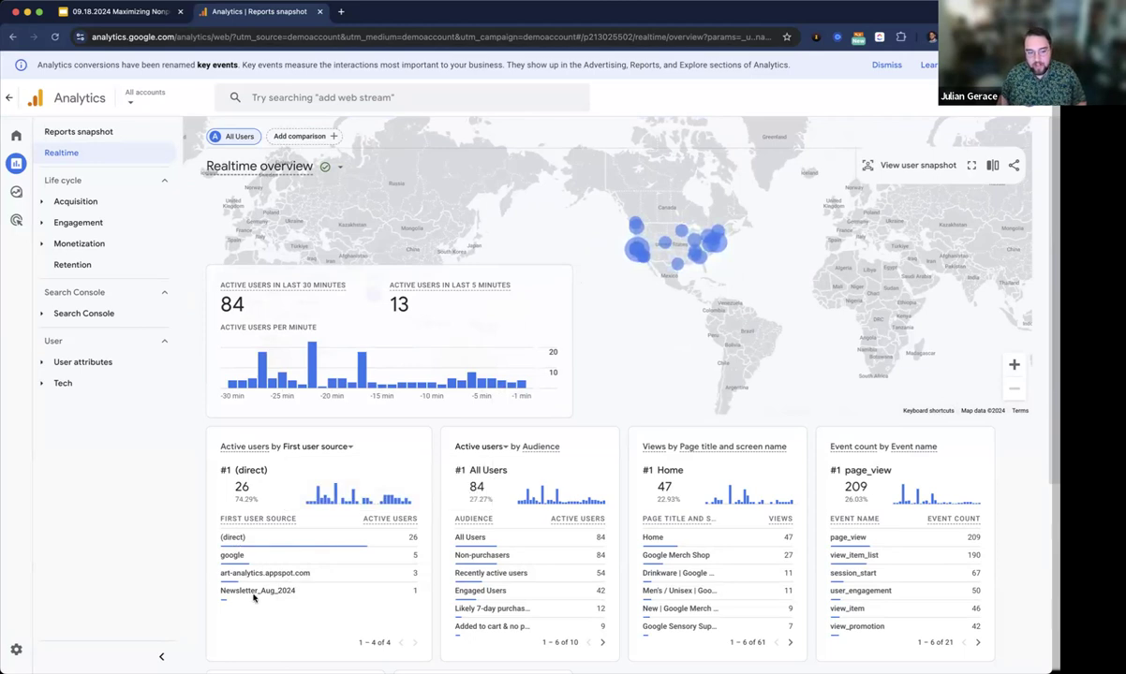
{"action": "left_click_drag", "start_coordinate": [227, 591], "coordinate": [304, 600]}
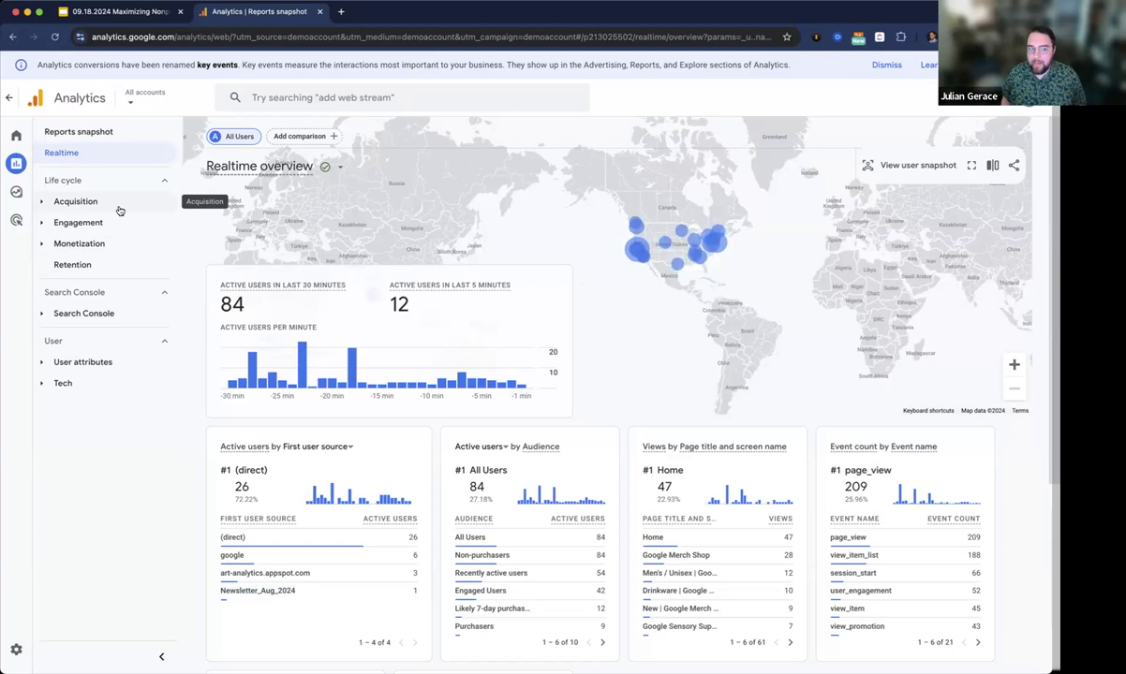
Expand the Acquisition reports and look over the Acquisition overview.
{"action": "left_click", "coordinate": [118, 210]}
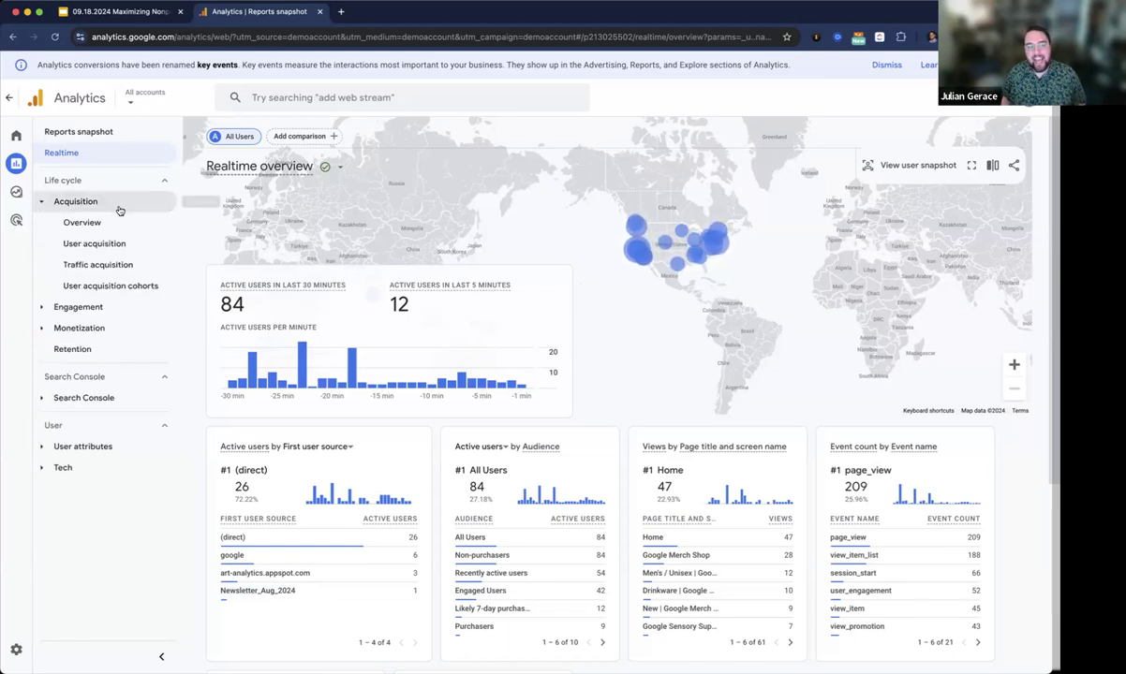
{"action": "left_click", "coordinate": [119, 224]}
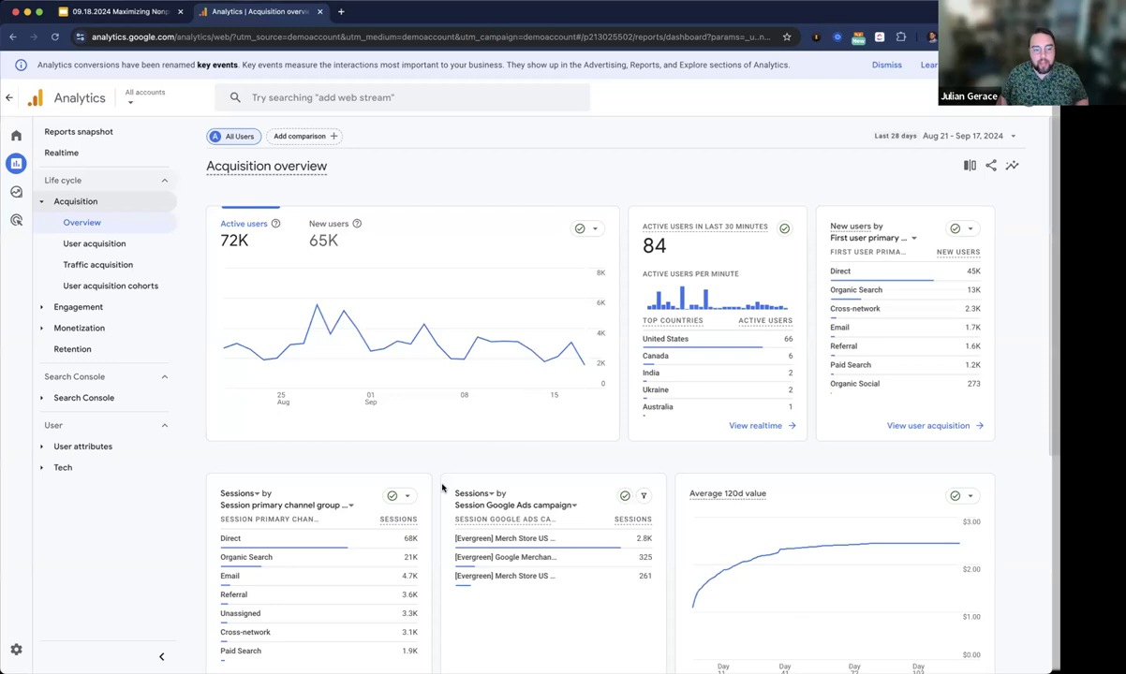
{"action": "scroll", "coordinate": [444, 479], "scroll_direction": "down", "scroll_amount": 1}
{"action": "scroll", "coordinate": [442, 487], "scroll_direction": "up", "scroll_amount": 1}
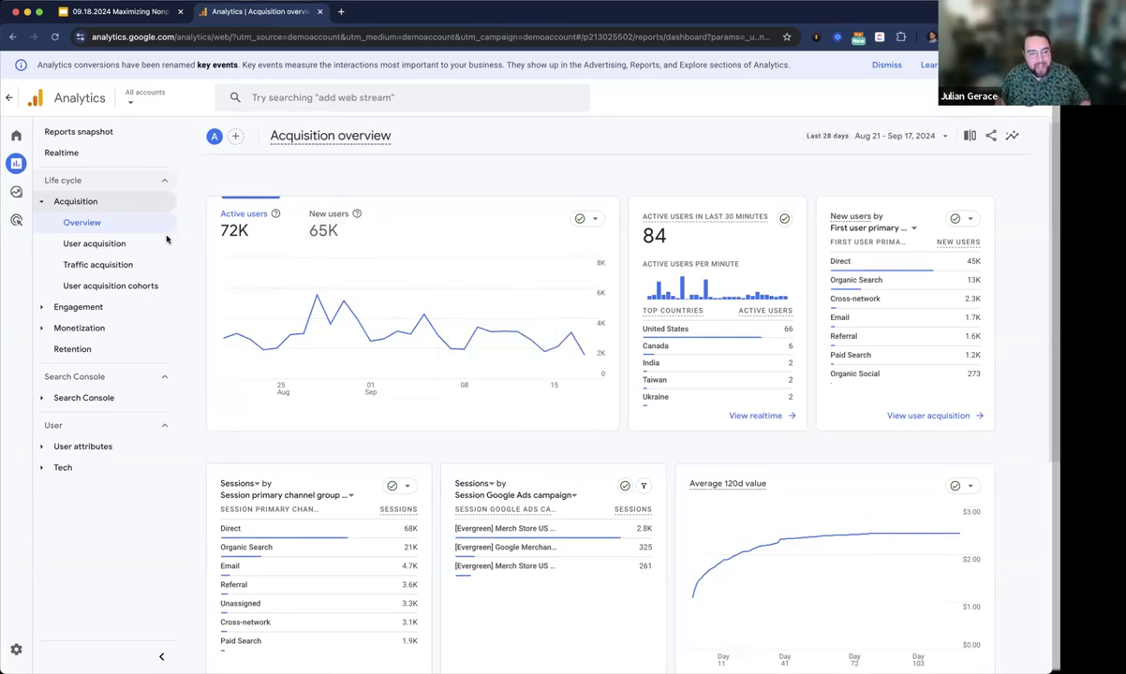
Open the Traffic acquisition report, dismiss its update notice, and set the table's primary dimension to Session campaign.
{"action": "left_click", "coordinate": [97, 264]}
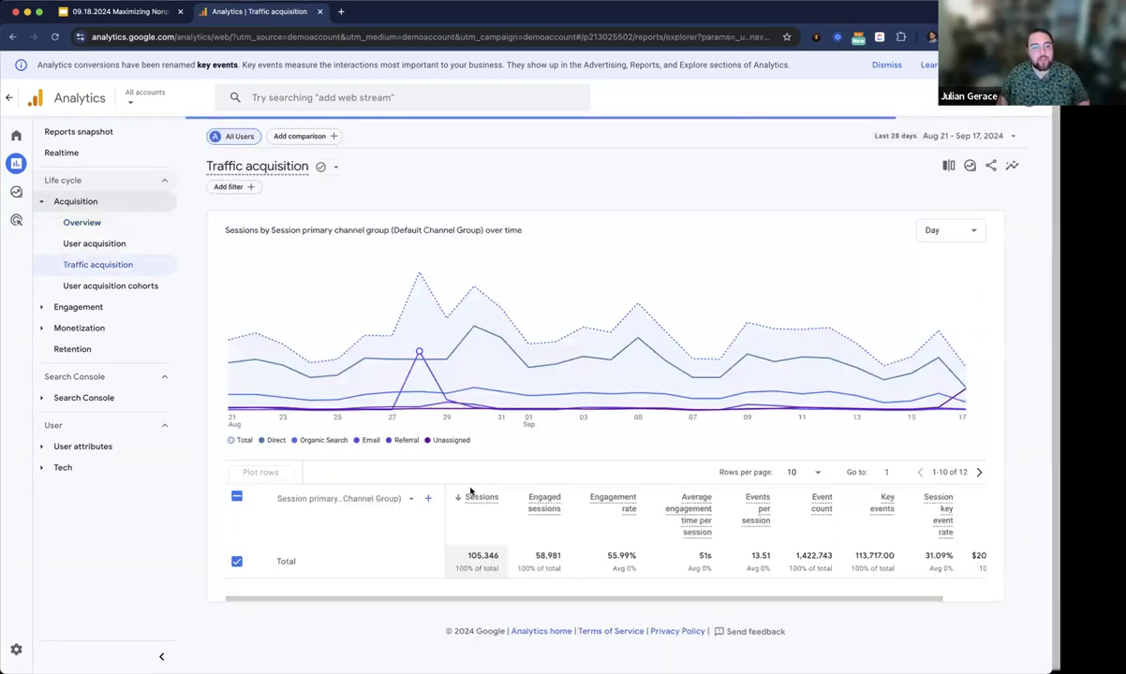
{"action": "scroll", "coordinate": [470, 490], "scroll_direction": "down", "scroll_amount": 3}
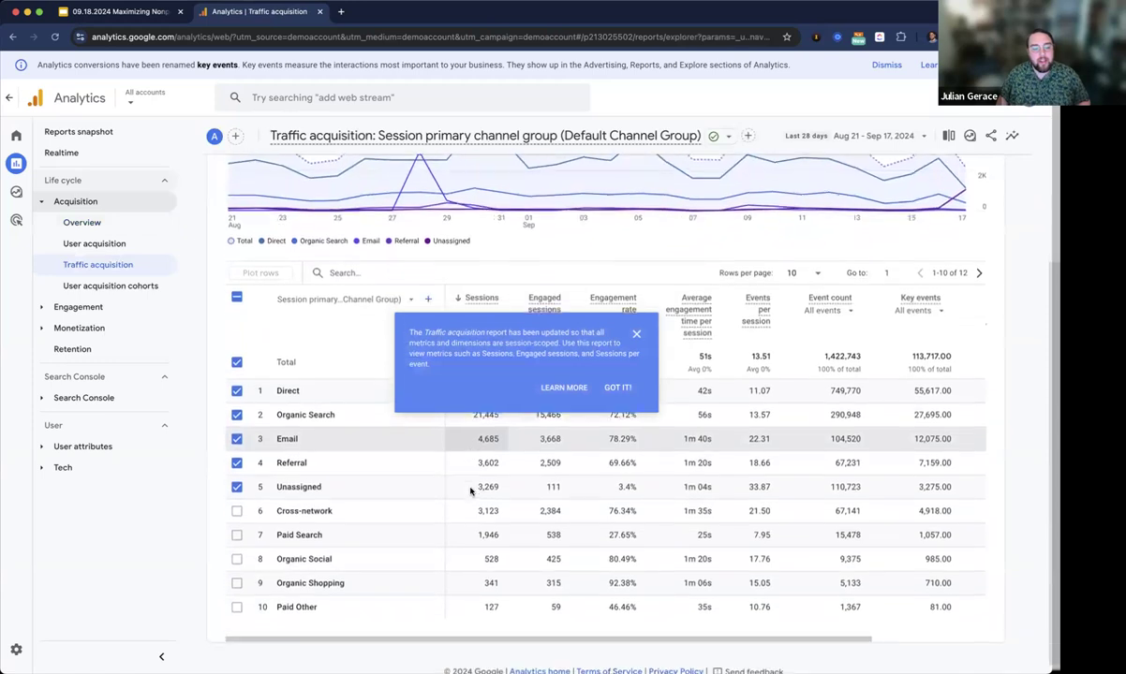
{"action": "left_click", "coordinate": [352, 298]}
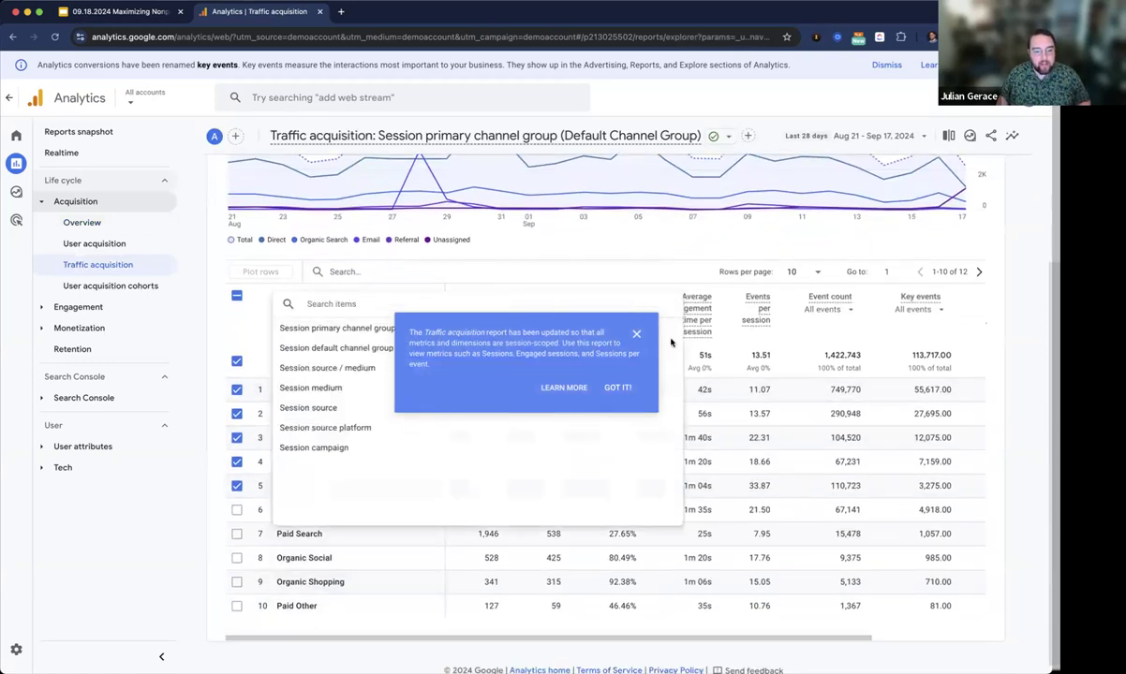
{"action": "left_click", "coordinate": [582, 369]}
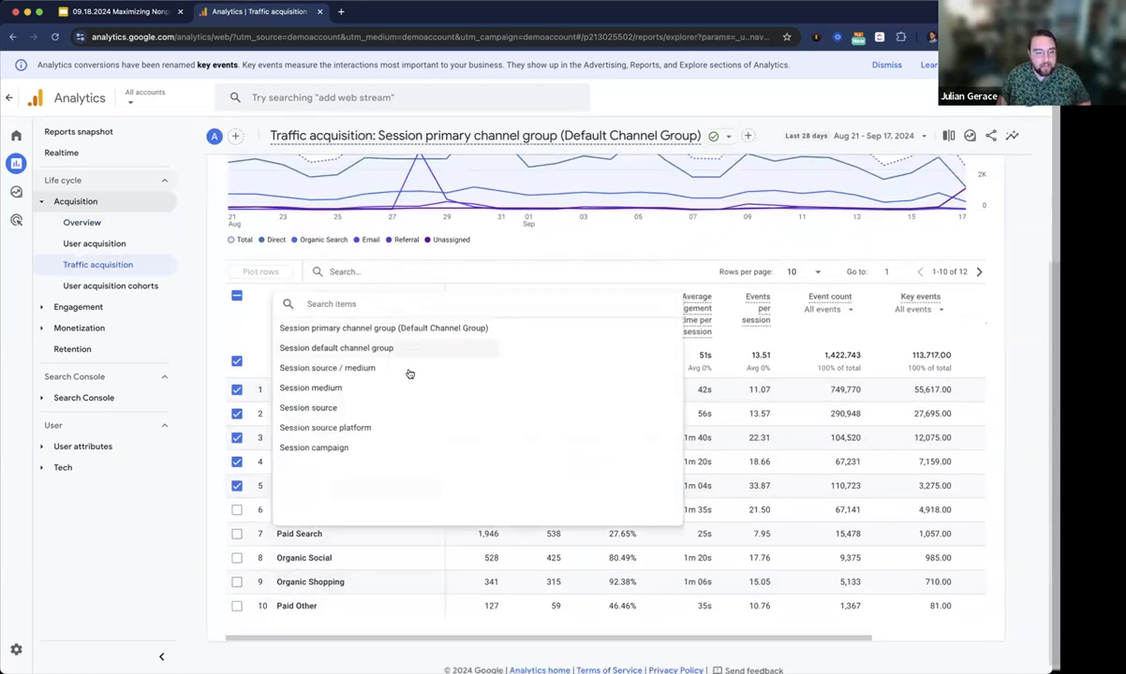
{"action": "left_click", "coordinate": [369, 449]}
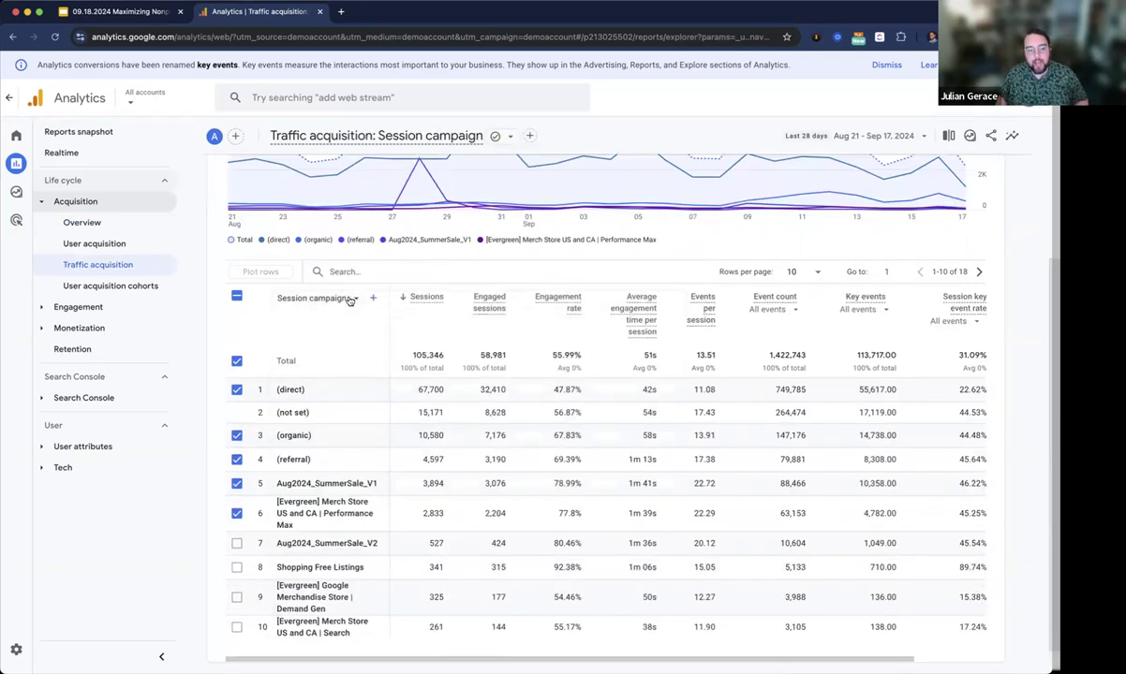
Set the Session campaign table to show 25 rows per page.
{"action": "scroll", "coordinate": [309, 552], "scroll_direction": "down", "scroll_amount": 1}
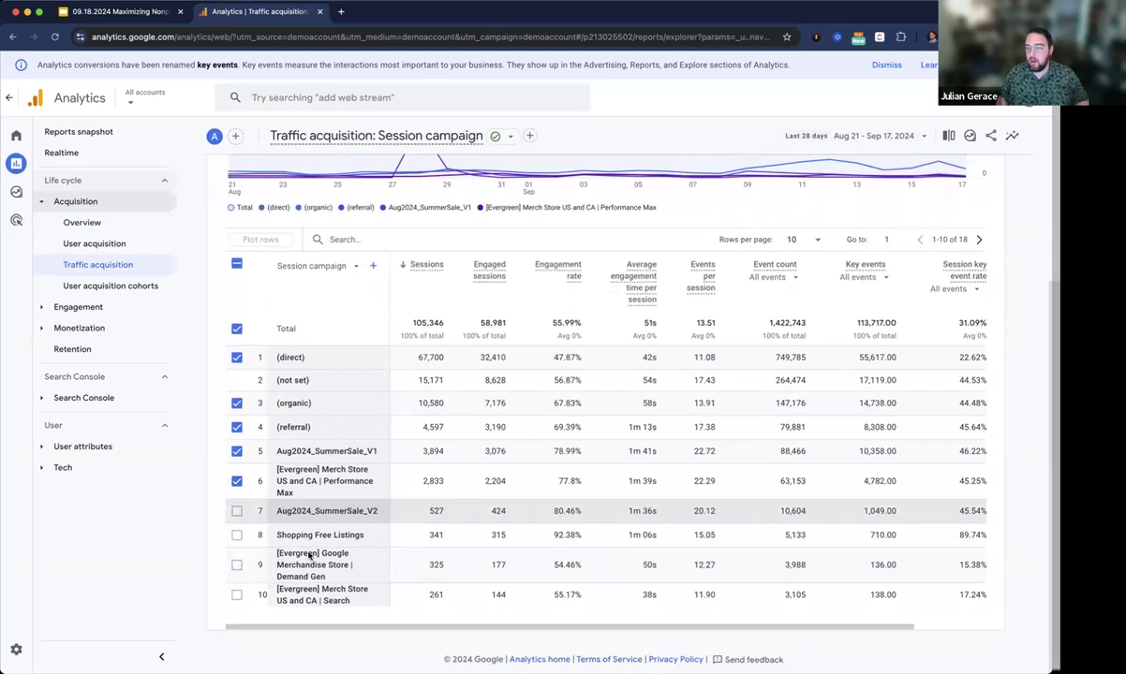
{"action": "left_click", "coordinate": [811, 241]}
{"action": "left_click", "coordinate": [796, 297]}
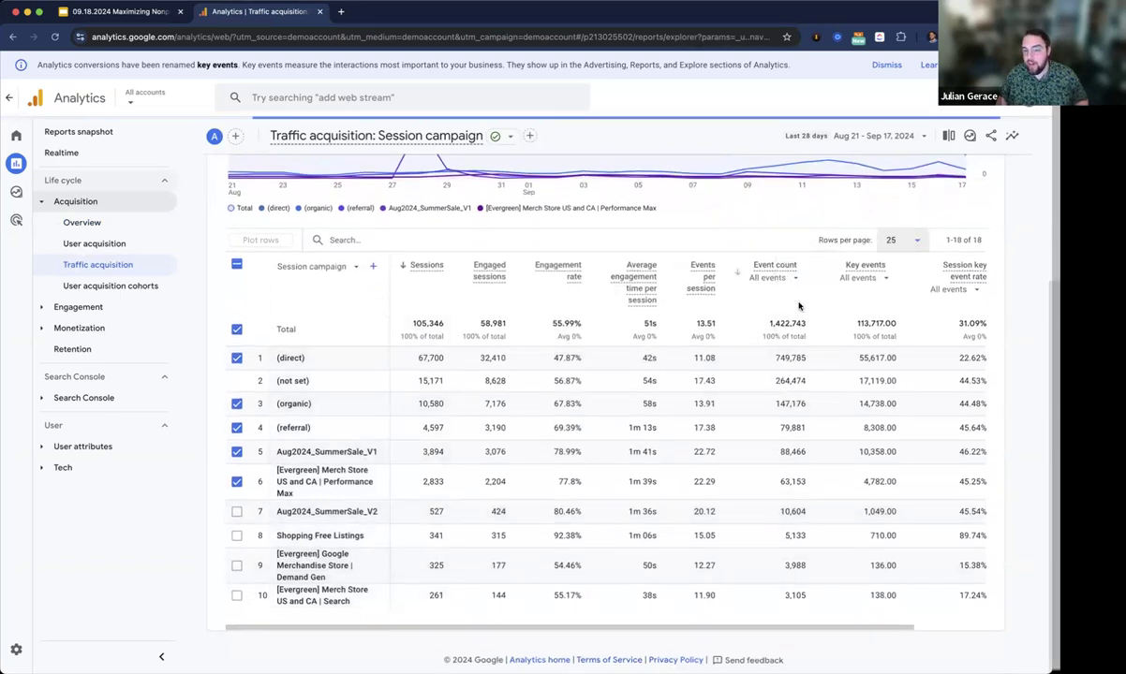
Deselect the (organic) and (referral) rows and select July2024_GreenSummer_V1 and [Evergreen] Merch Store US and CA | Search.
{"action": "scroll", "coordinate": [662, 268], "scroll_direction": "down", "scroll_amount": 3}
{"action": "scroll", "coordinate": [663, 268], "scroll_direction": "up", "scroll_amount": 1}
{"action": "left_click", "coordinate": [236, 344]}
{"action": "left_click", "coordinate": [236, 325]}
{"action": "left_click", "coordinate": [236, 530]}
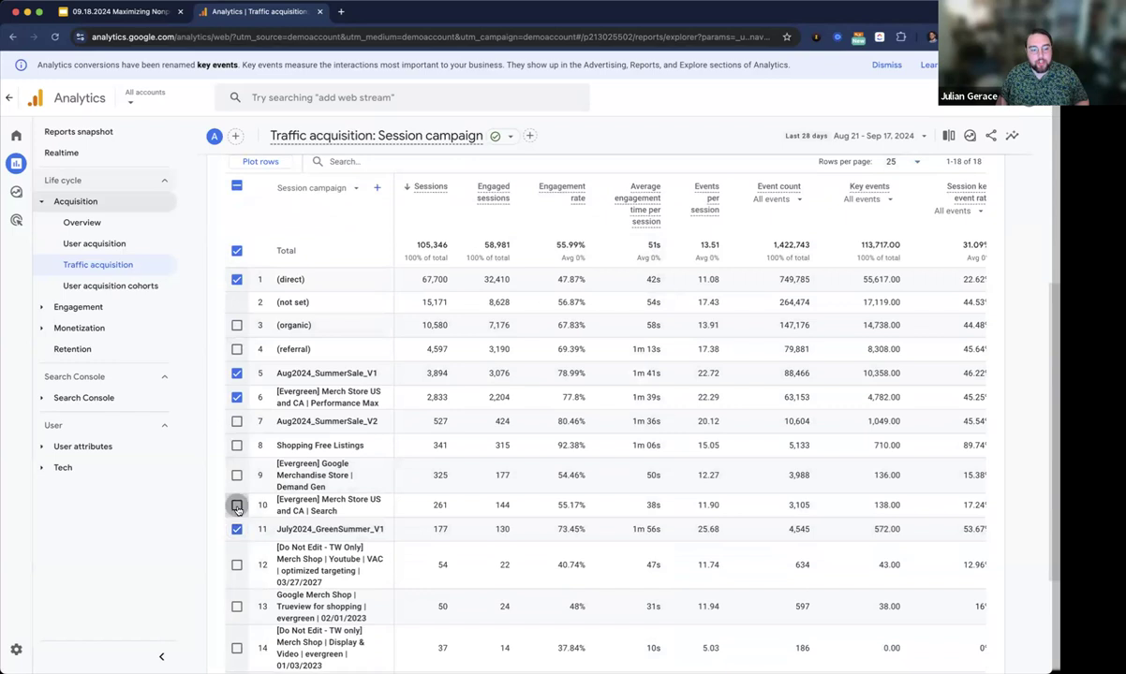
Look through the campaign chart and table rows, then change the primary dimension to Session source / medium.
{"action": "scroll", "coordinate": [397, 490], "scroll_direction": "up", "scroll_amount": 5}
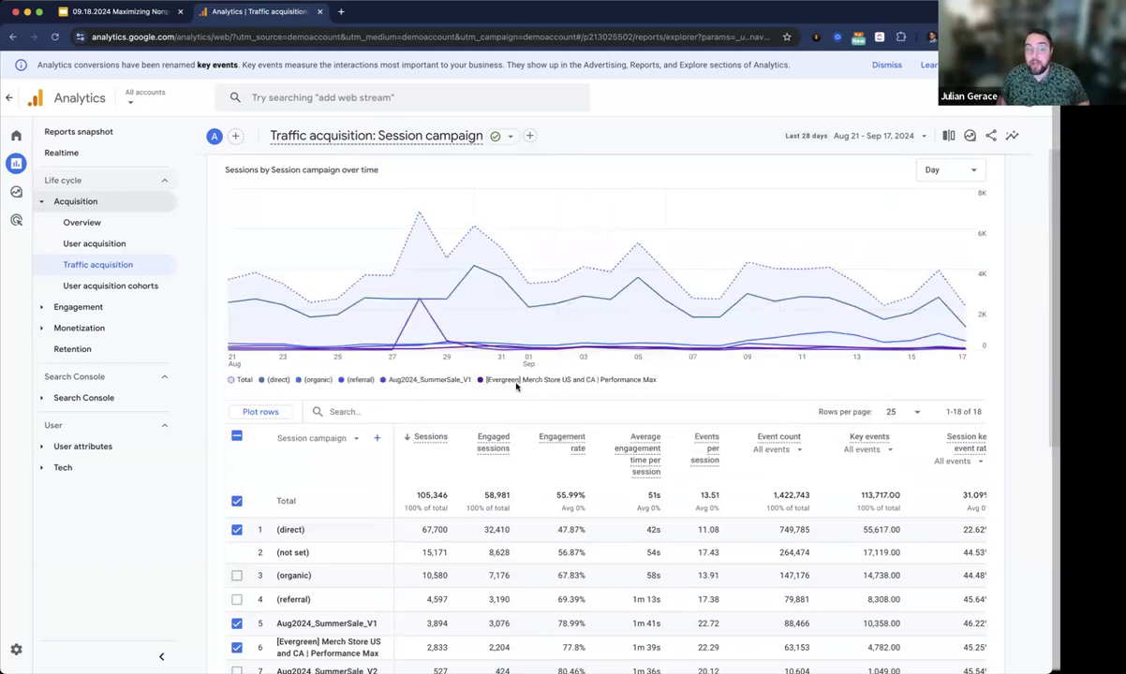
{"action": "scroll", "coordinate": [516, 385], "scroll_direction": "down", "scroll_amount": 4}
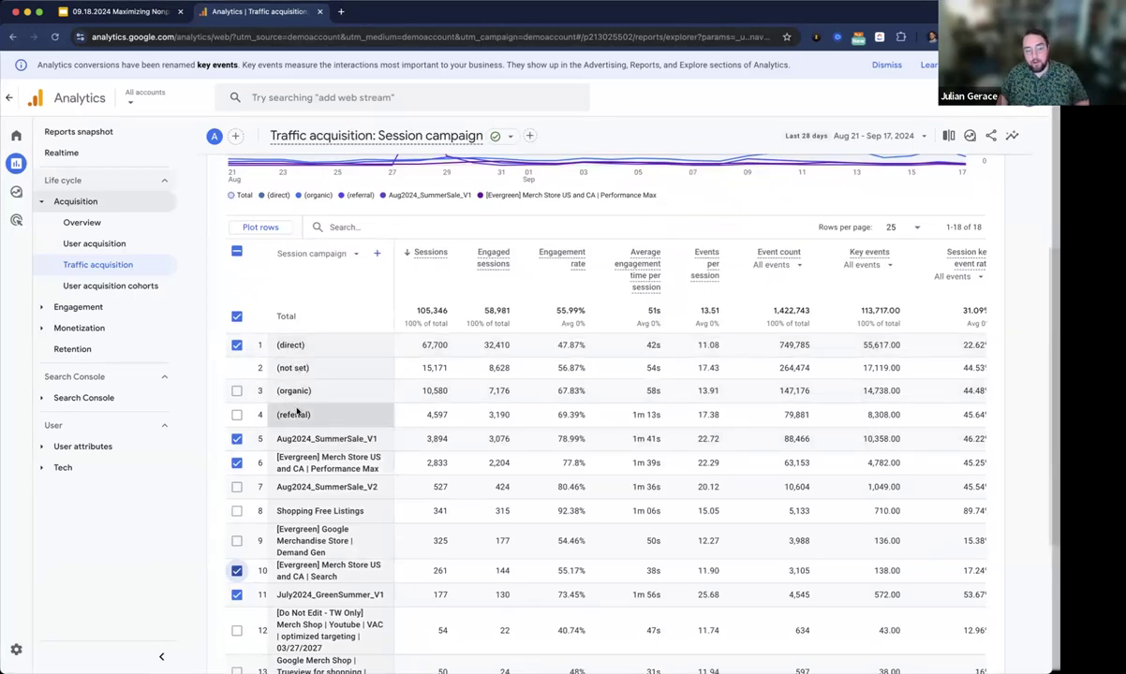
{"action": "scroll", "coordinate": [295, 412], "scroll_direction": "down", "scroll_amount": 3}
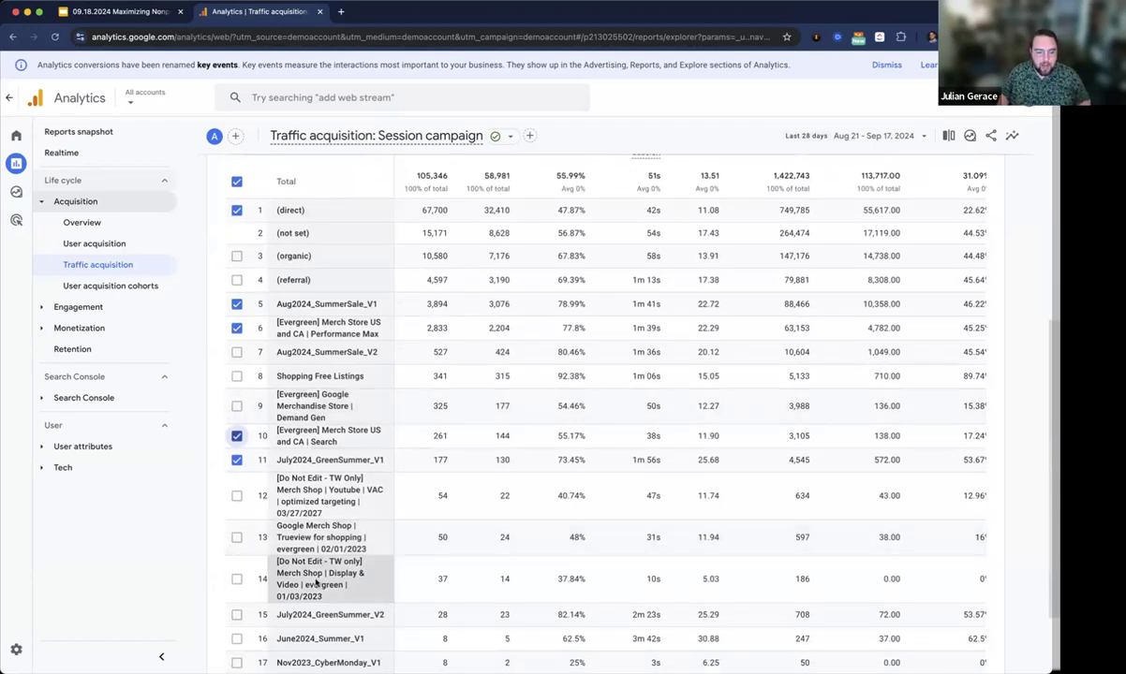
{"action": "scroll", "coordinate": [300, 548], "scroll_direction": "down", "scroll_amount": 1}
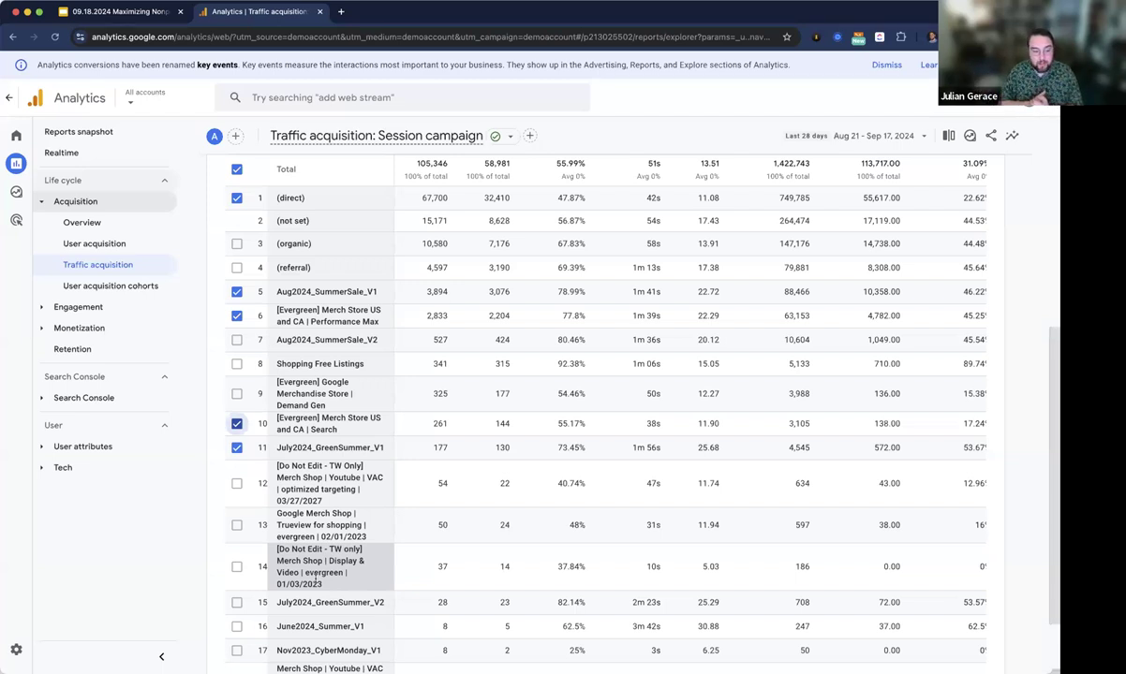
{"action": "scroll", "coordinate": [316, 580], "scroll_direction": "down", "scroll_amount": 1}
{"action": "scroll", "coordinate": [337, 375], "scroll_direction": "up", "scroll_amount": 4}
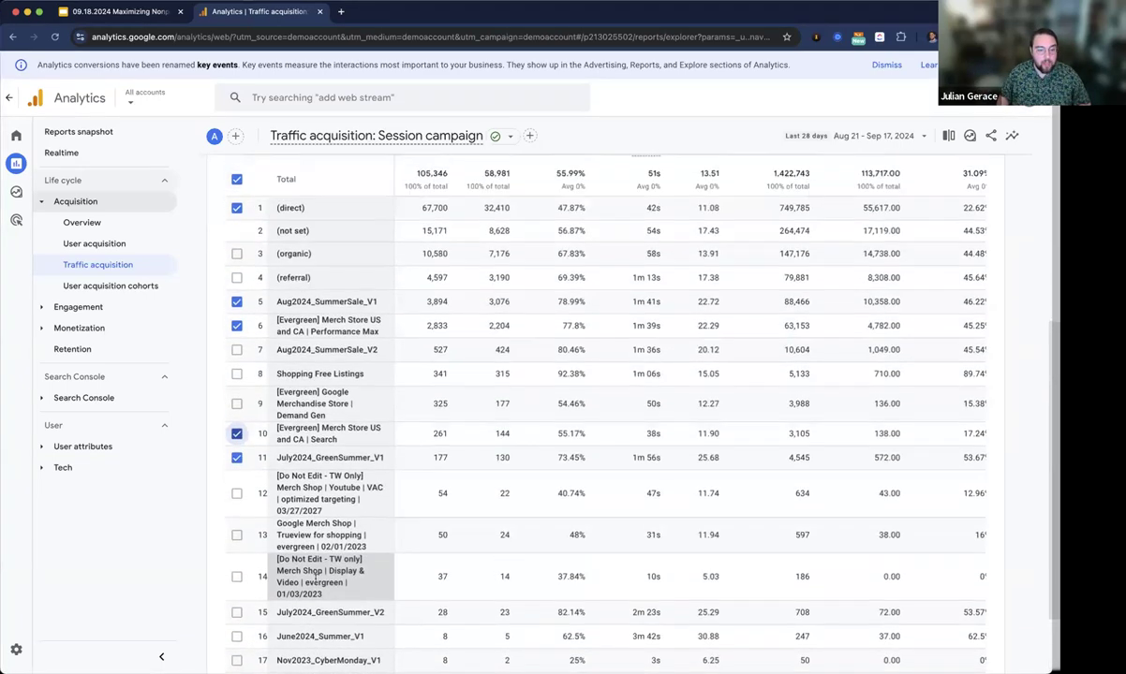
{"action": "left_click", "coordinate": [351, 200]}
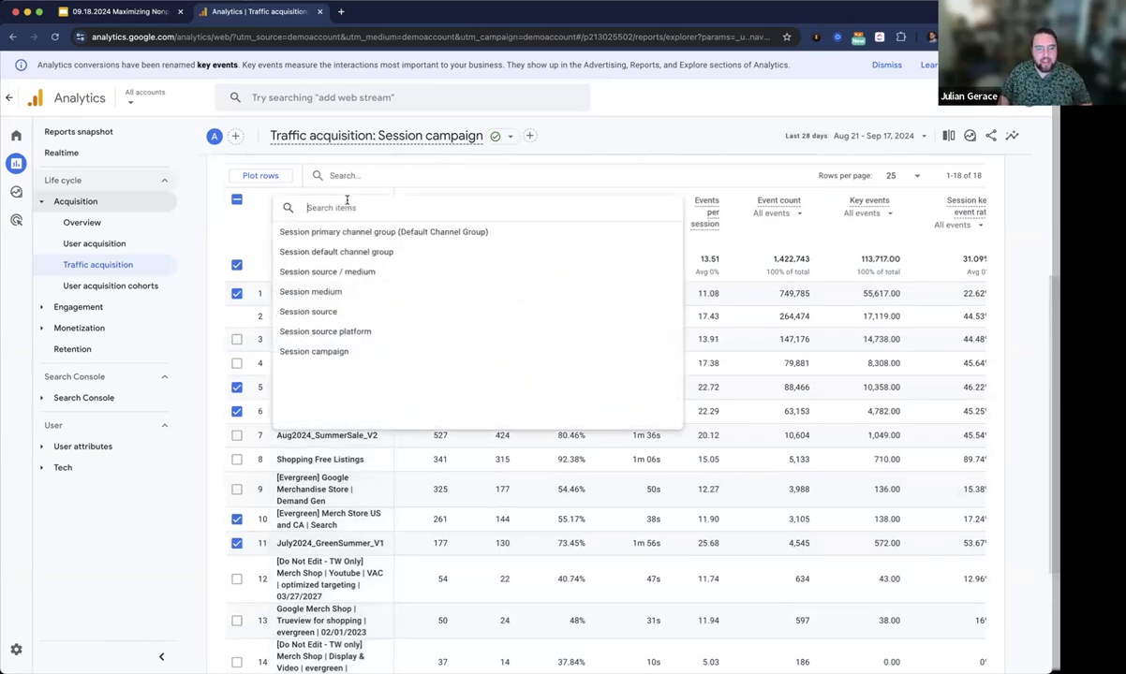
{"action": "left_click", "coordinate": [389, 277]}
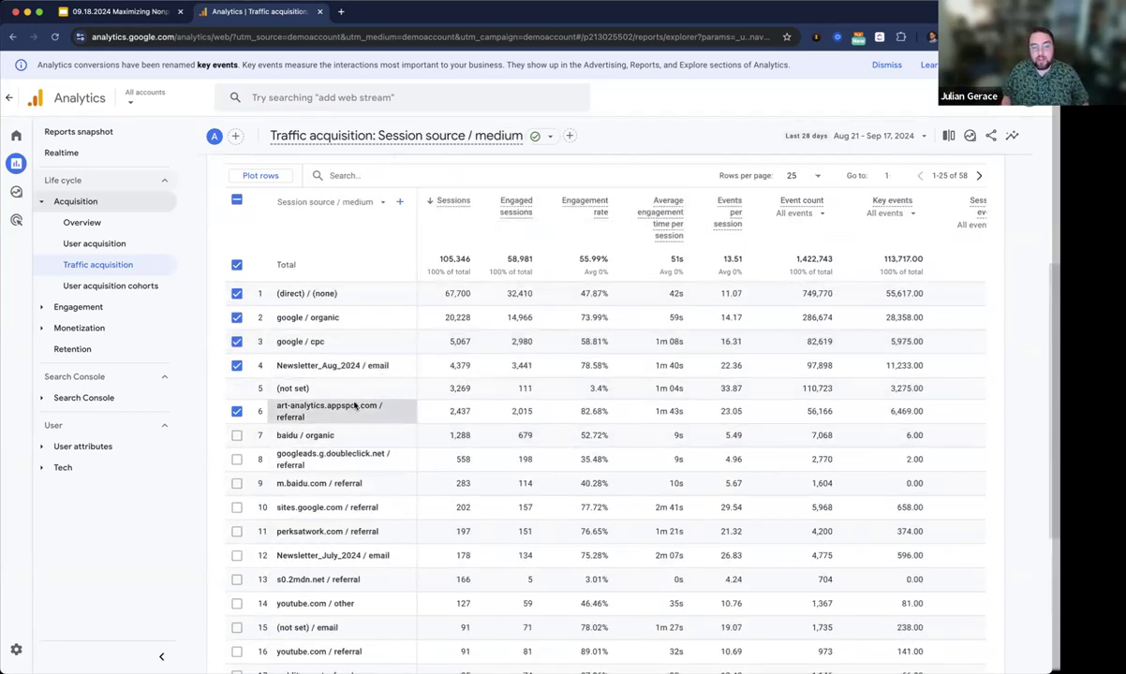
Change the Traffic acquisition table's primary dimension to Session source and look through the listed sources.
{"action": "left_click", "coordinate": [349, 202]}
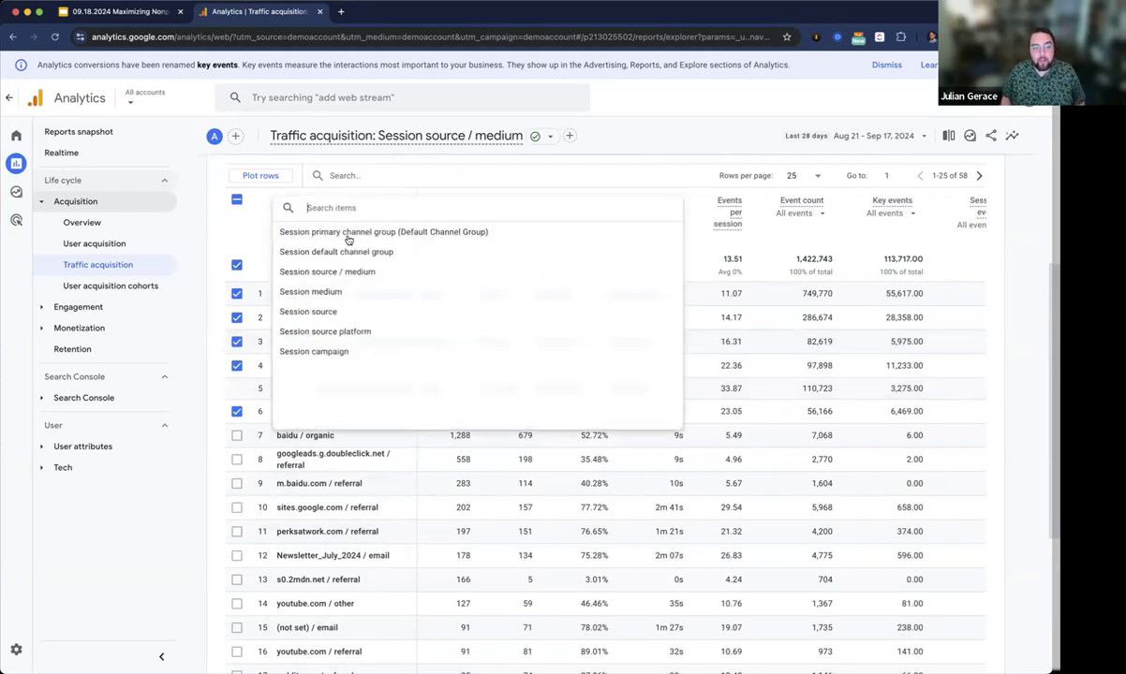
{"action": "left_click", "coordinate": [339, 310]}
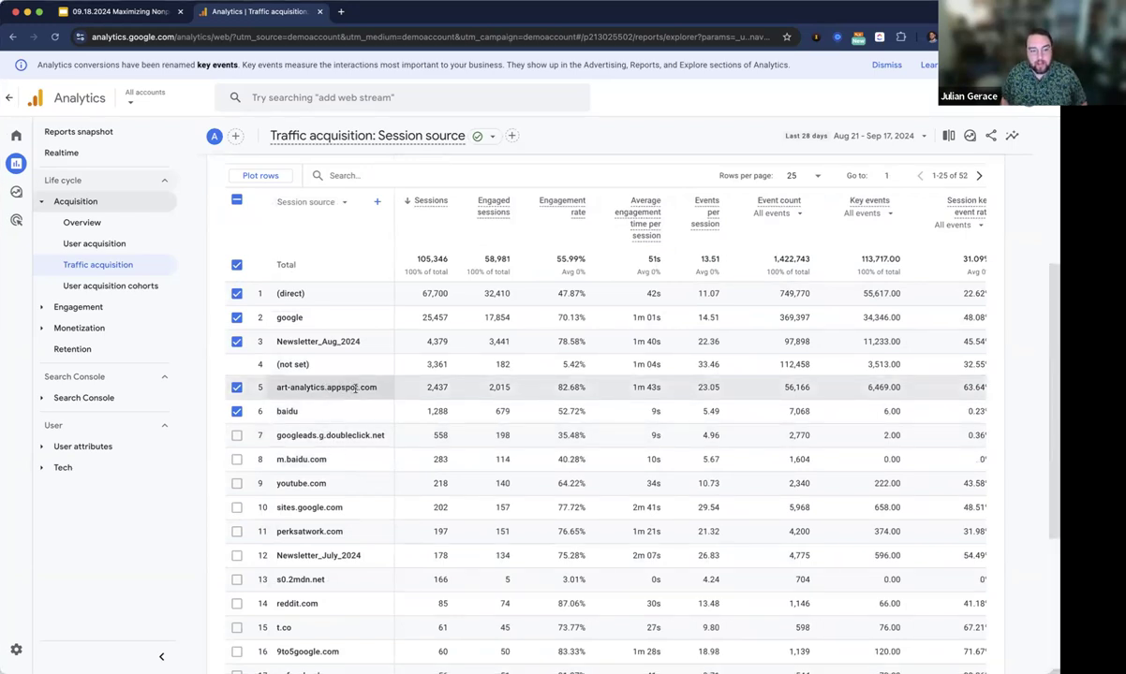
{"action": "scroll", "coordinate": [356, 398], "scroll_direction": "down", "scroll_amount": 2}
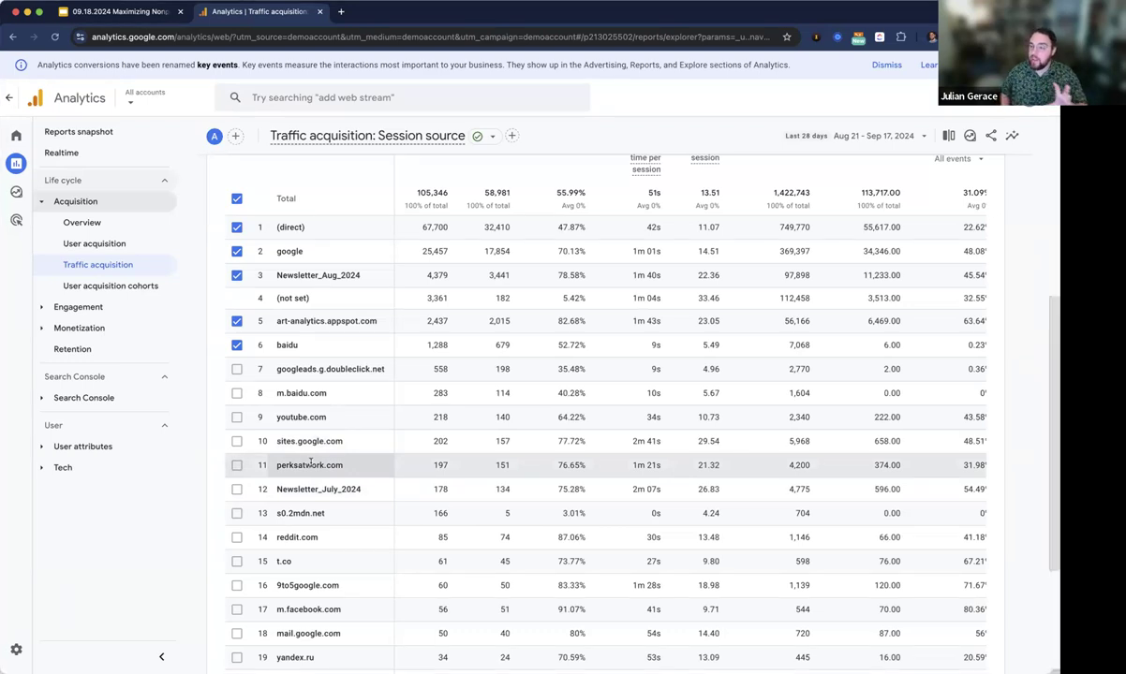
{"action": "scroll", "coordinate": [403, 333], "scroll_direction": "up", "scroll_amount": 5}
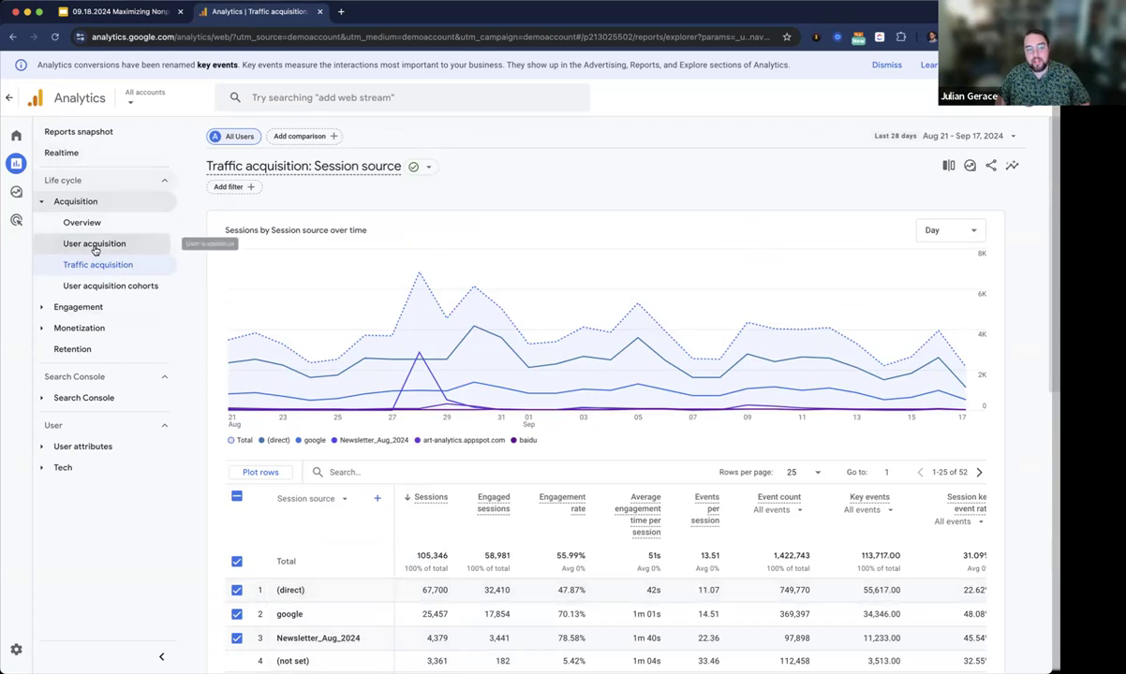
Open the User acquisition report and review its table of first user primary channel groups.
{"action": "left_click", "coordinate": [94, 245]}
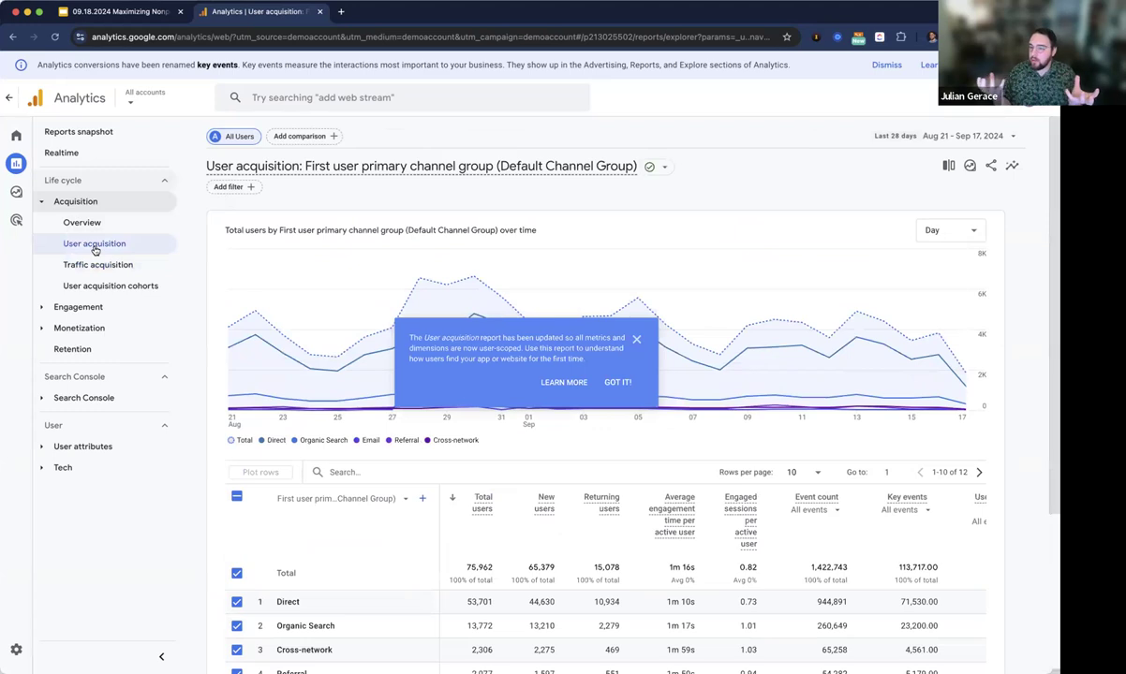
{"action": "scroll", "coordinate": [345, 590], "scroll_direction": "down", "scroll_amount": 4}
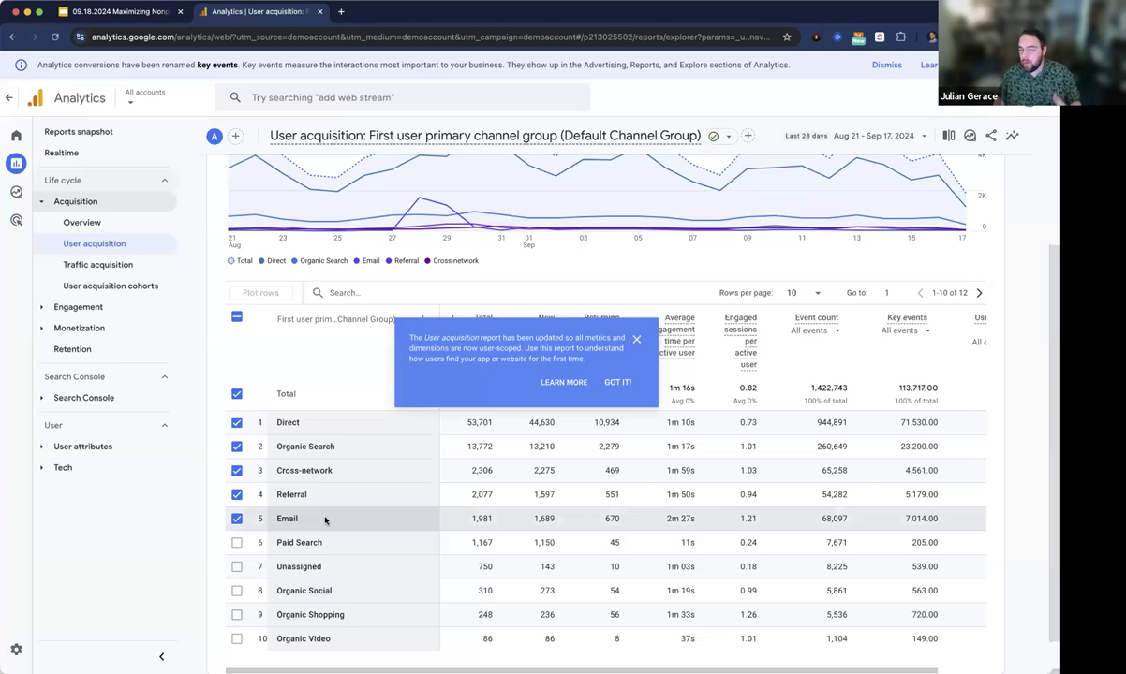
Open the Engagement overview report and dismiss the User acquisition update notice.
{"action": "left_click", "coordinate": [119, 307]}
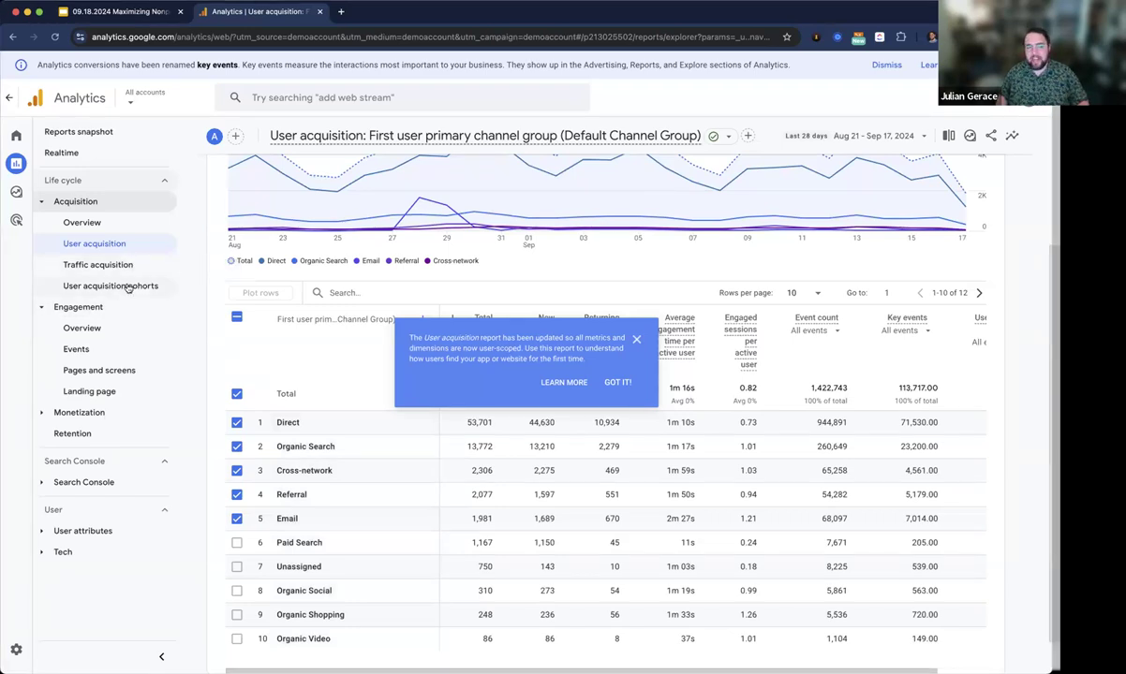
{"action": "left_click", "coordinate": [101, 328]}
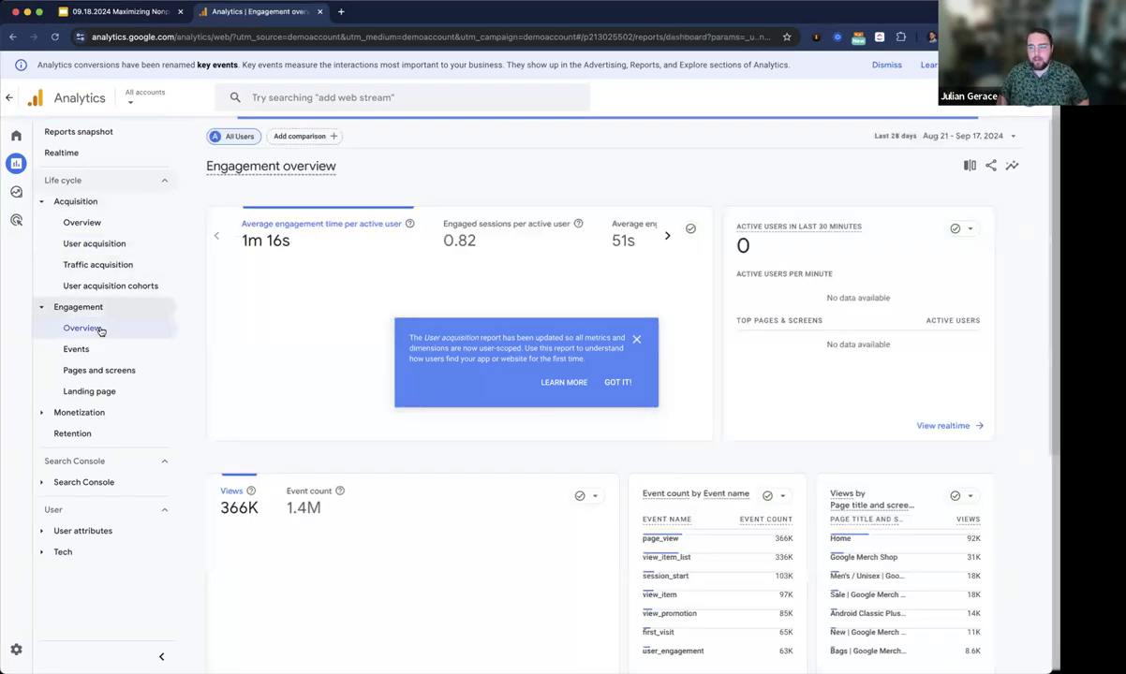
{"action": "left_click", "coordinate": [616, 382]}
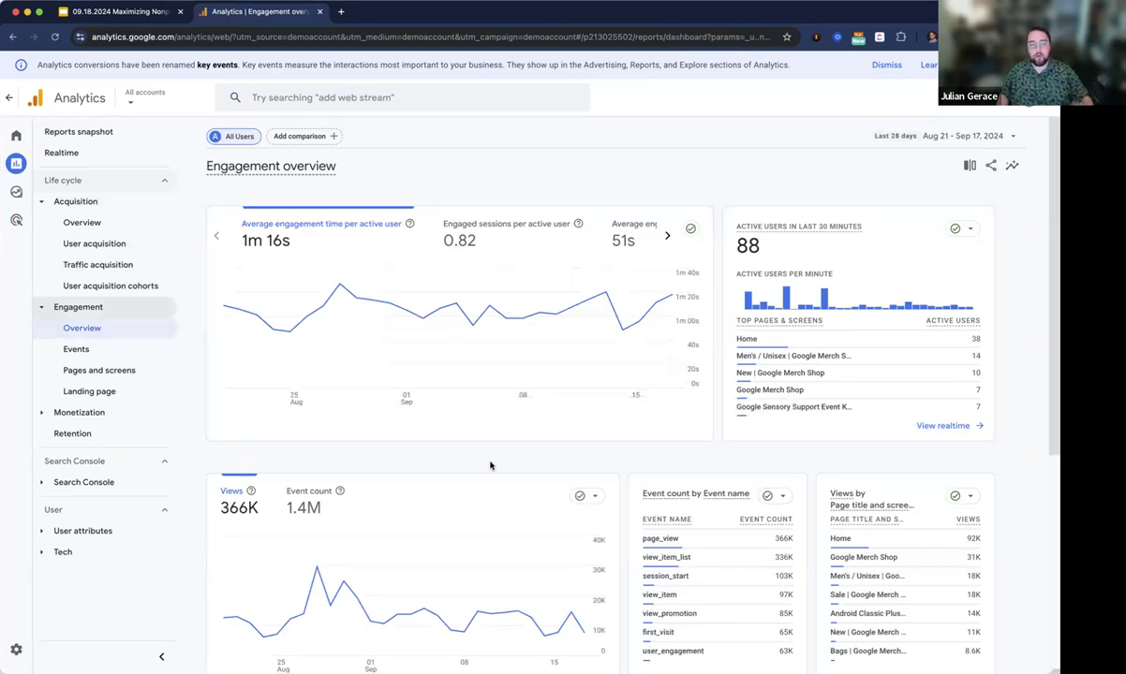
Open the Engagement Events report and set its event table to show 50 rows per page.
{"action": "left_click", "coordinate": [110, 351]}
{"action": "scroll", "coordinate": [500, 554], "scroll_direction": "down", "scroll_amount": 3}
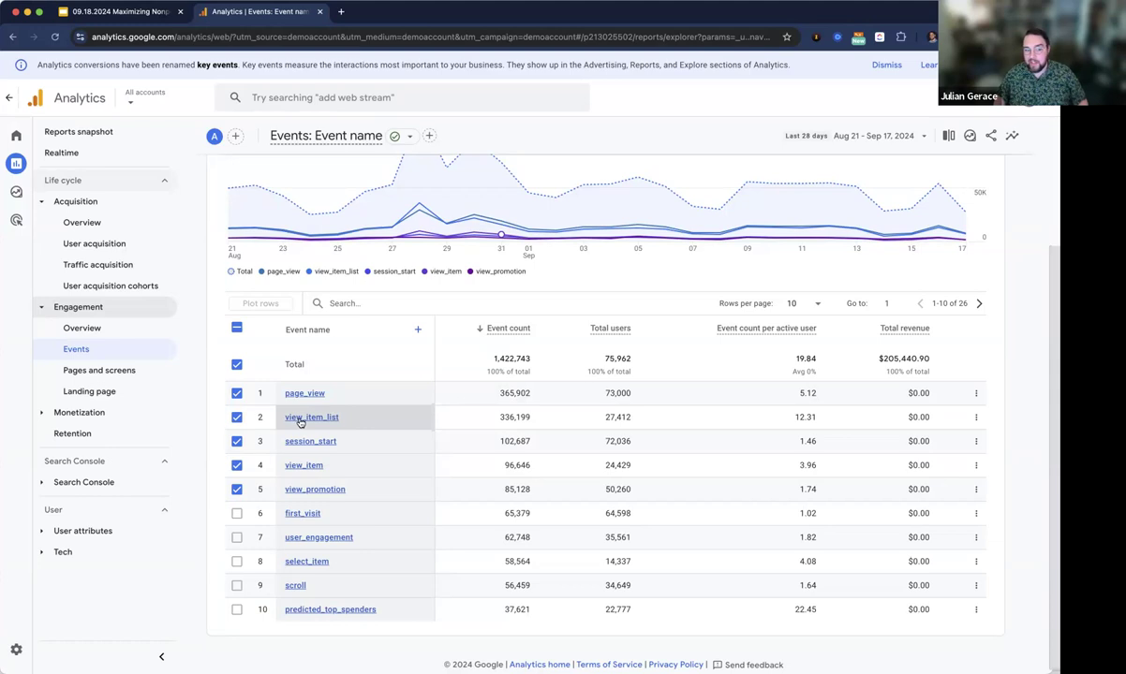
{"action": "left_click", "coordinate": [802, 303]}
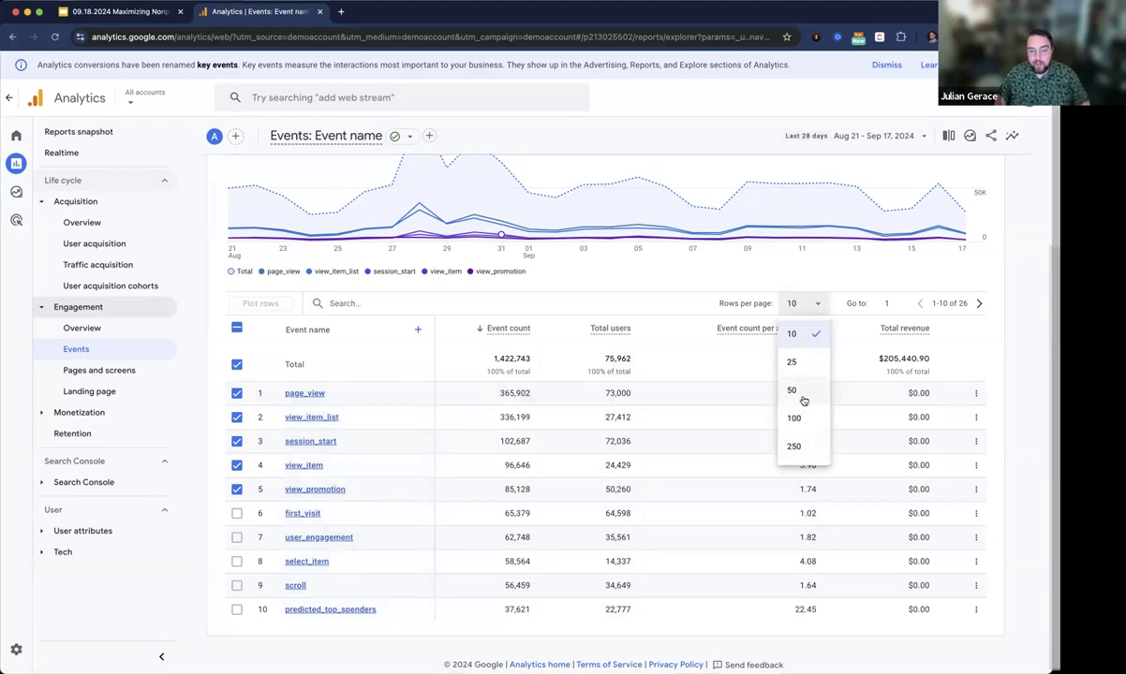
{"action": "left_click", "coordinate": [802, 399]}
Look through the full list of event names in the Events table, down to the last row and back.
{"action": "scroll", "coordinate": [729, 380], "scroll_direction": "down", "scroll_amount": 2}
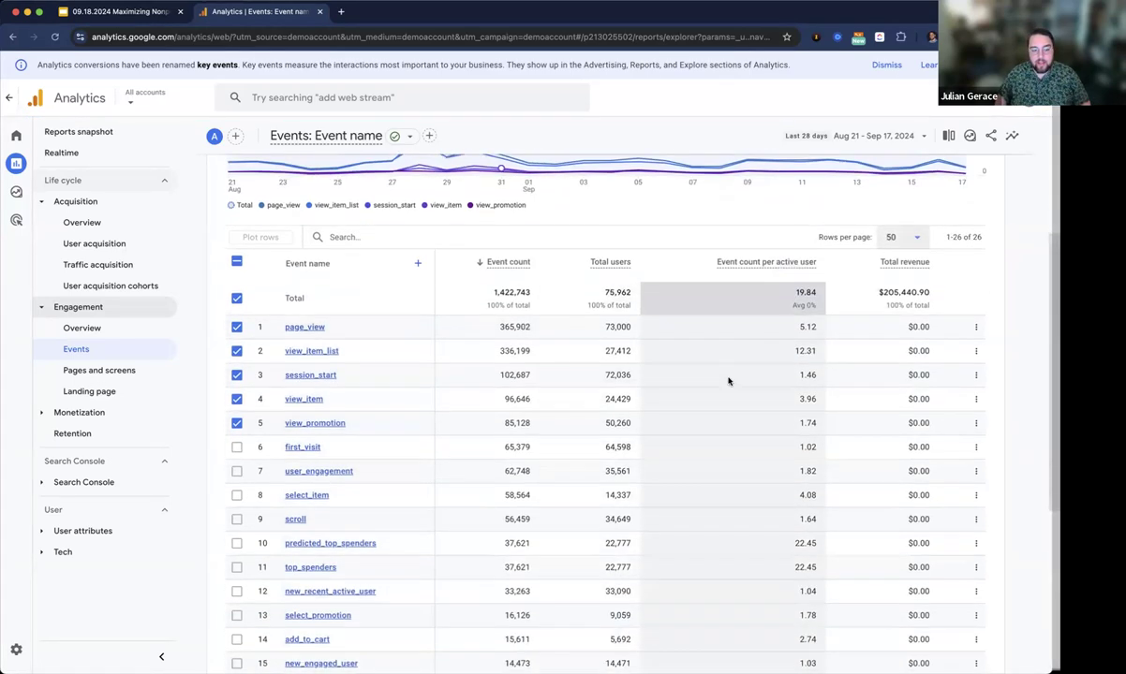
{"action": "scroll", "coordinate": [729, 380], "scroll_direction": "down", "scroll_amount": 5}
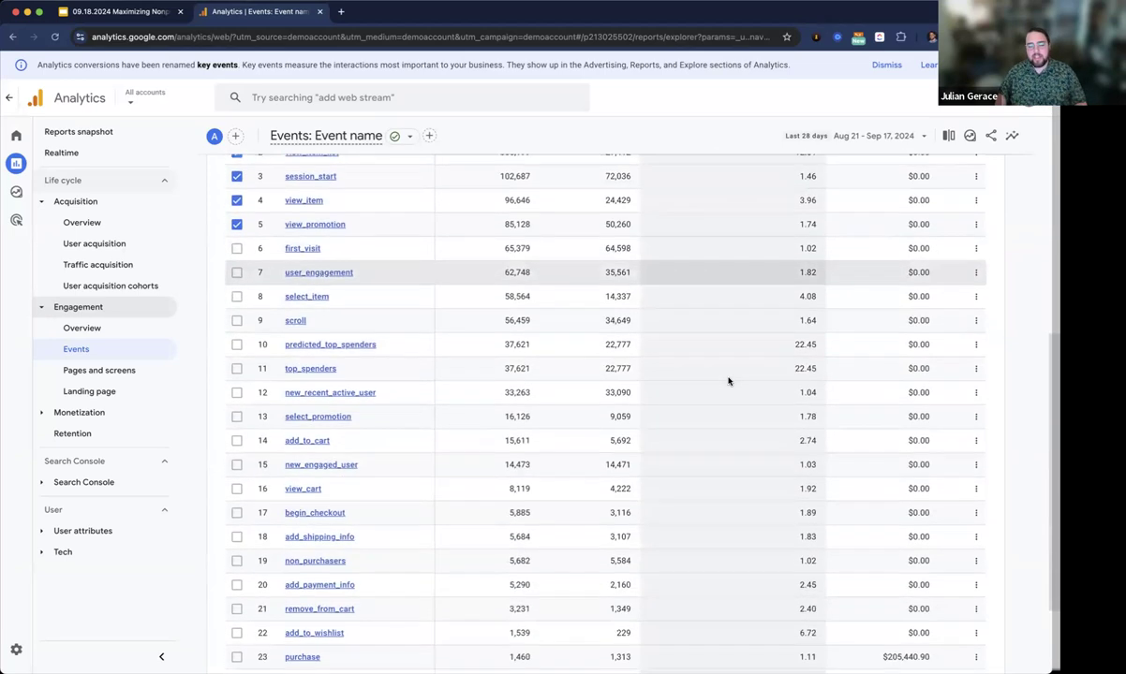
{"action": "scroll", "coordinate": [729, 380], "scroll_direction": "up", "scroll_amount": 1}
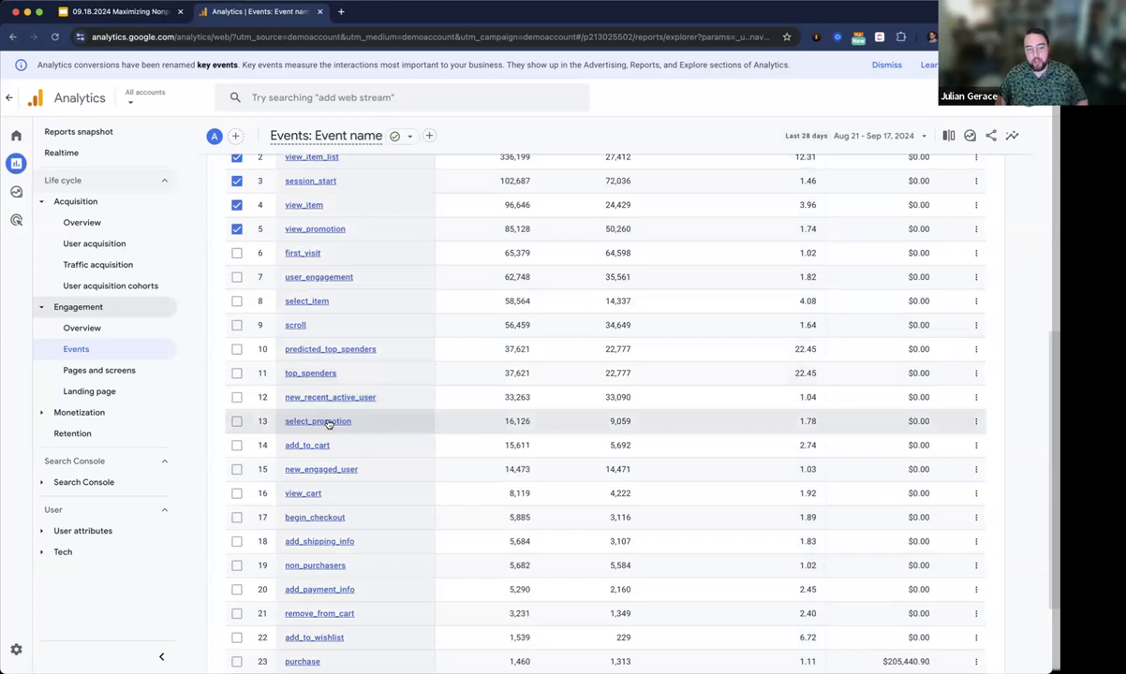
{"action": "scroll", "coordinate": [329, 426], "scroll_direction": "down", "scroll_amount": 3}
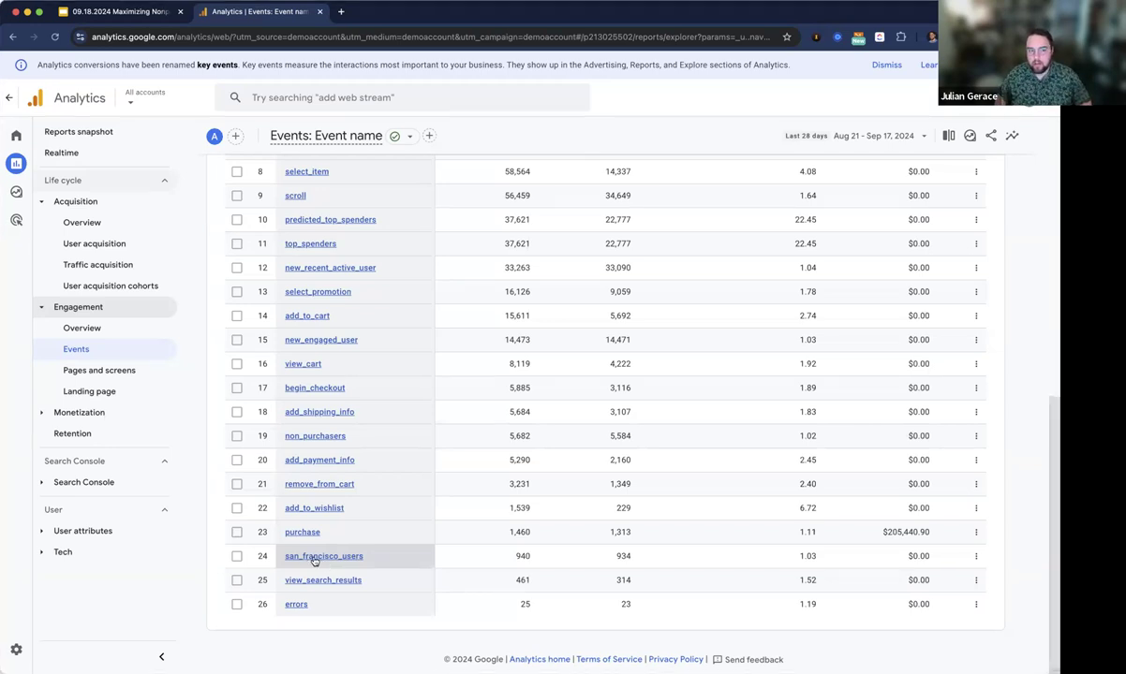
{"action": "scroll", "coordinate": [379, 527], "scroll_direction": "up", "scroll_amount": 1}
{"action": "scroll", "coordinate": [380, 527], "scroll_direction": "up", "scroll_amount": 5}
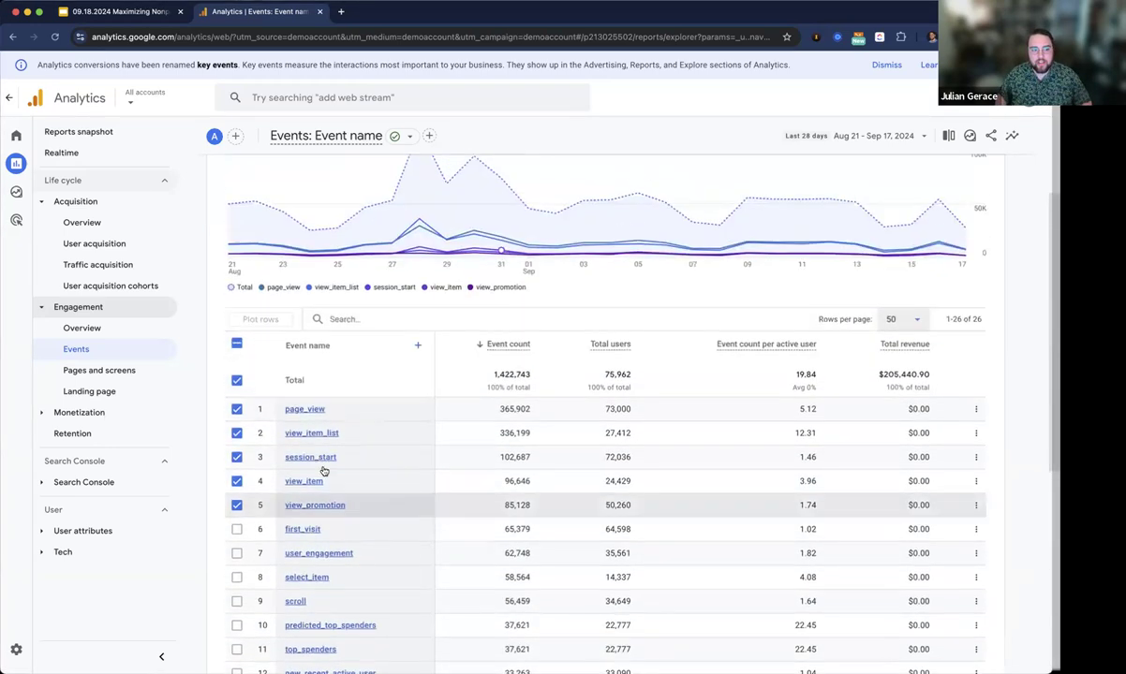
Open the Pages and screens report and dismiss the Plot Rows in Reports tip.
{"action": "left_click", "coordinate": [120, 370]}
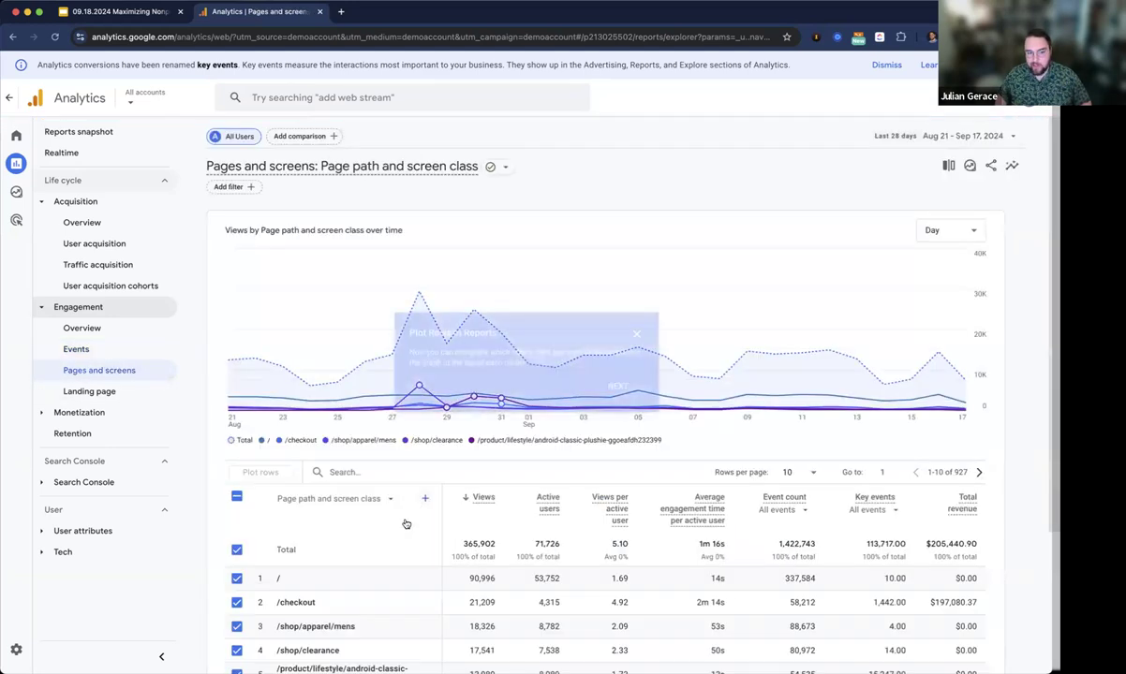
{"action": "scroll", "coordinate": [357, 561], "scroll_direction": "down", "scroll_amount": 2}
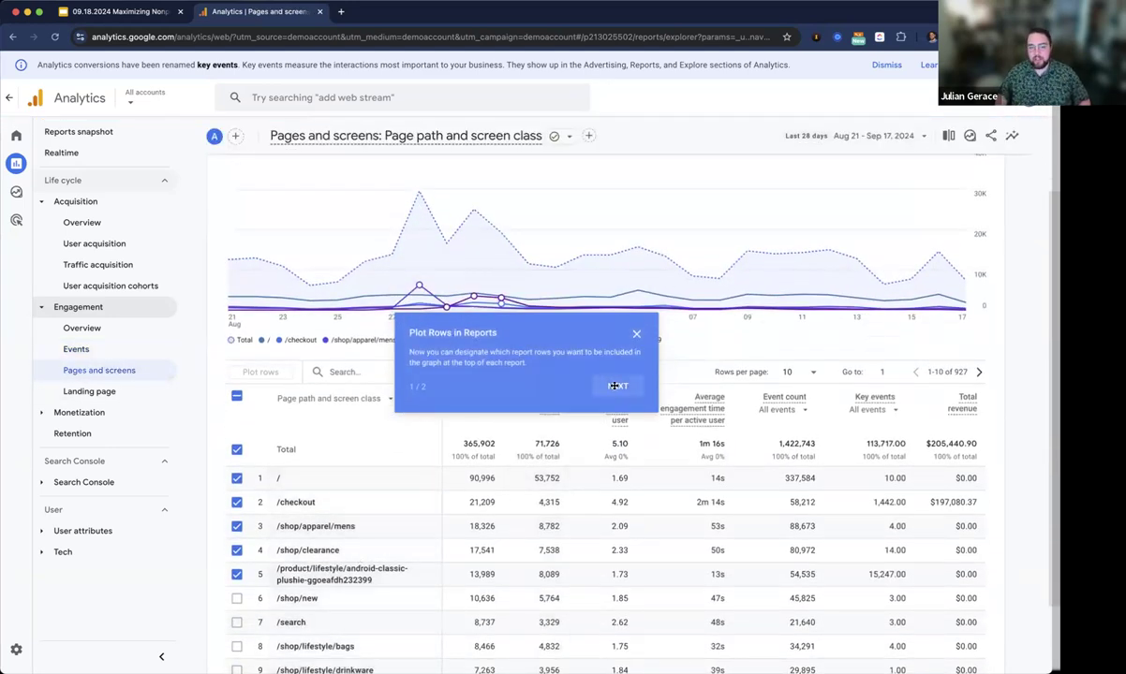
{"action": "left_click", "coordinate": [635, 336]}
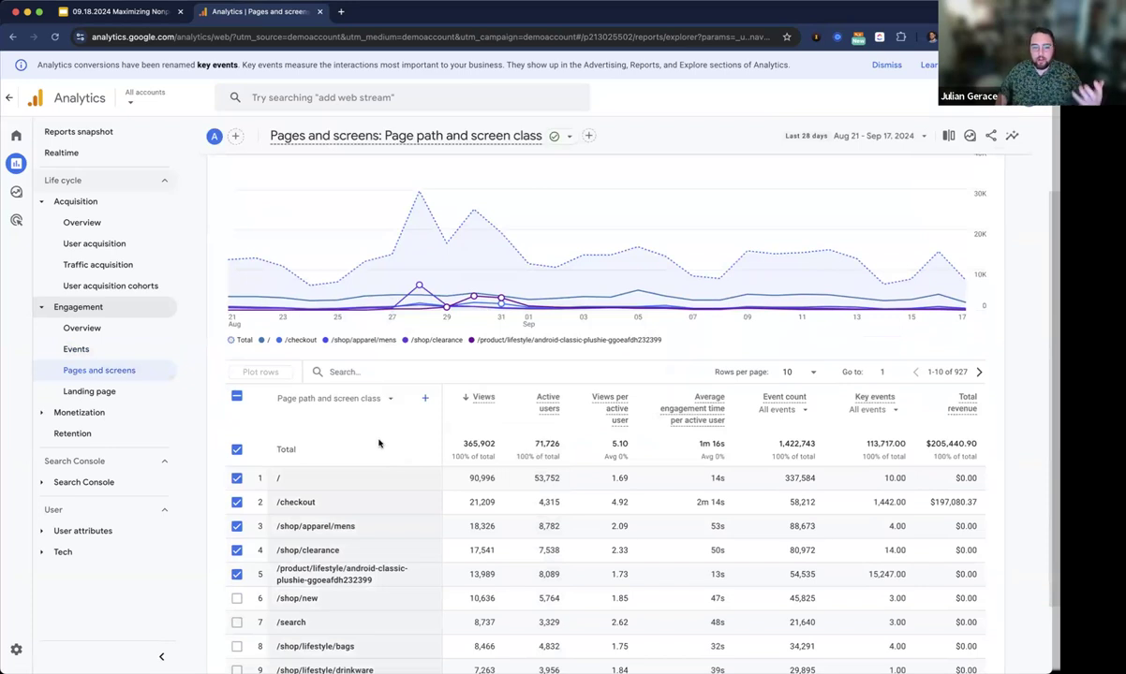
Limit the Event count column of the page path table to the add_to_cart event.
{"action": "scroll", "coordinate": [379, 444], "scroll_direction": "down", "scroll_amount": 2}
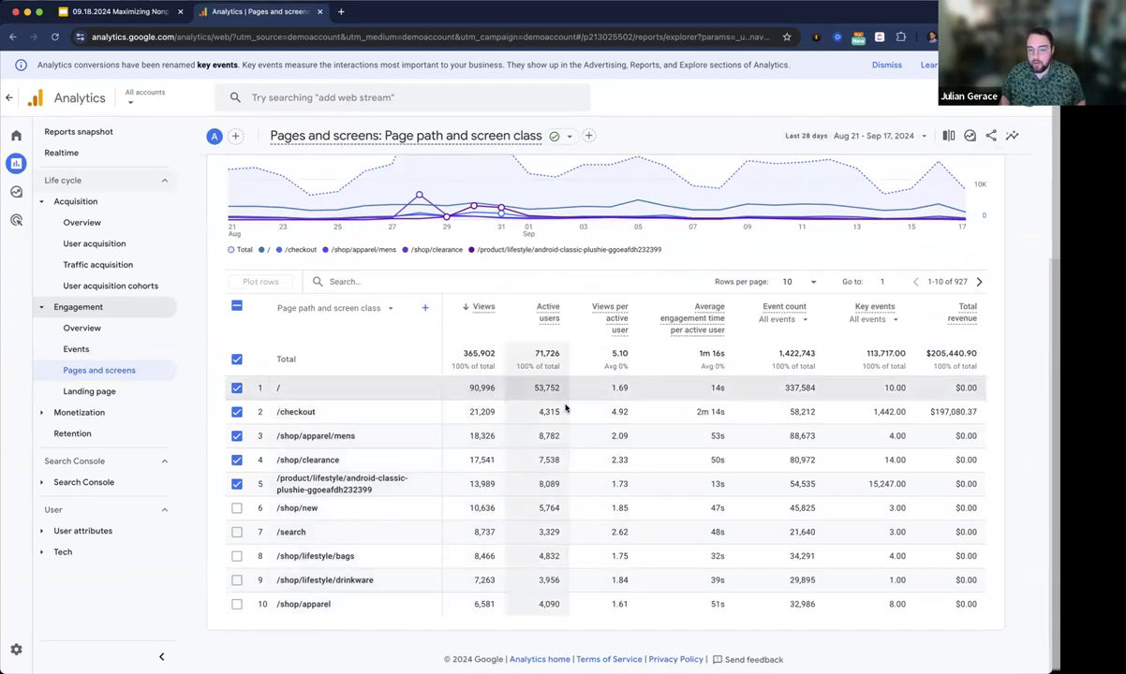
{"action": "left_click", "coordinate": [798, 321]}
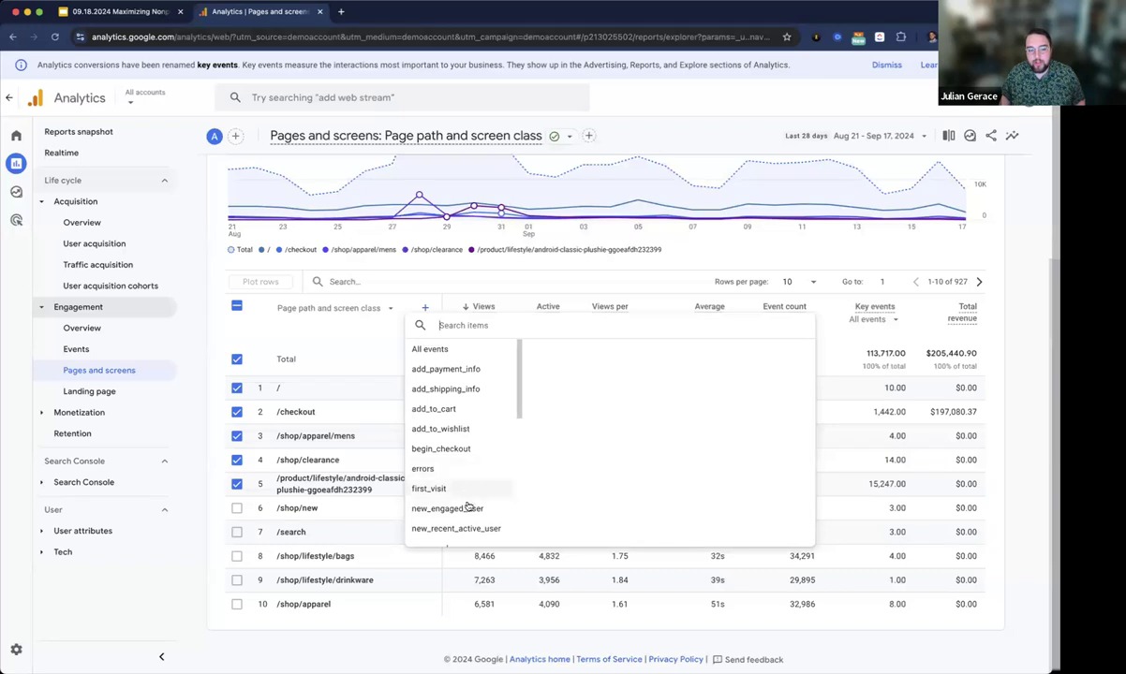
{"action": "left_click", "coordinate": [469, 412]}
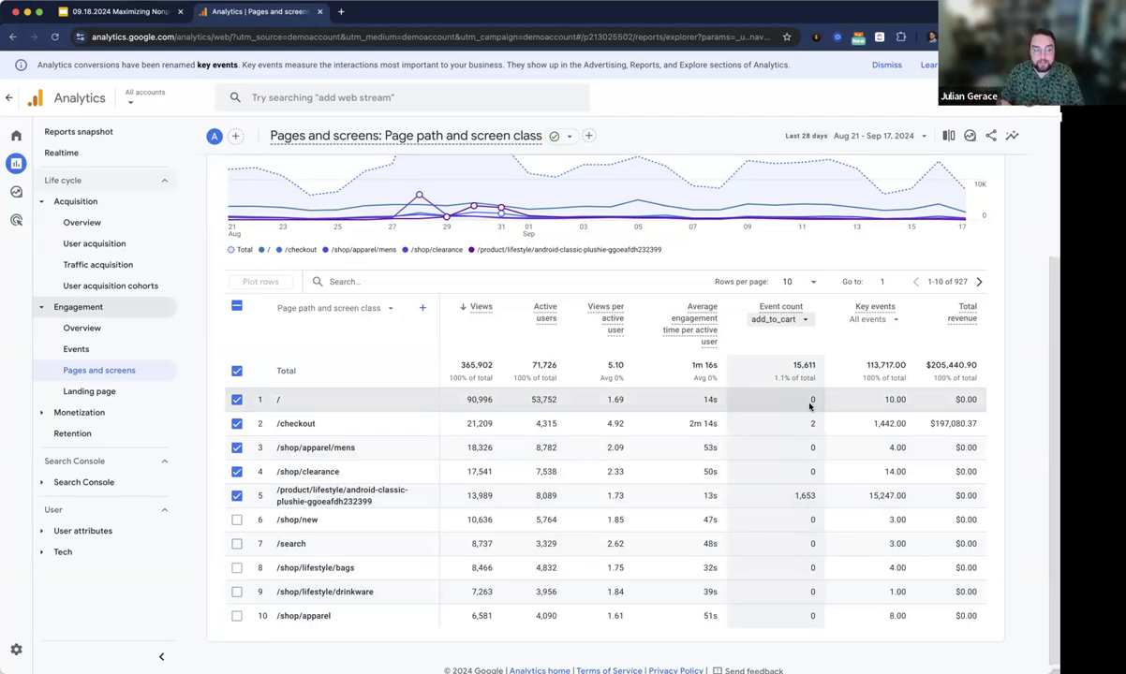
Glance at the list of Monetization reports, then open the User attributes overview and examine its gender breakdown.
{"action": "left_click", "coordinate": [130, 415]}
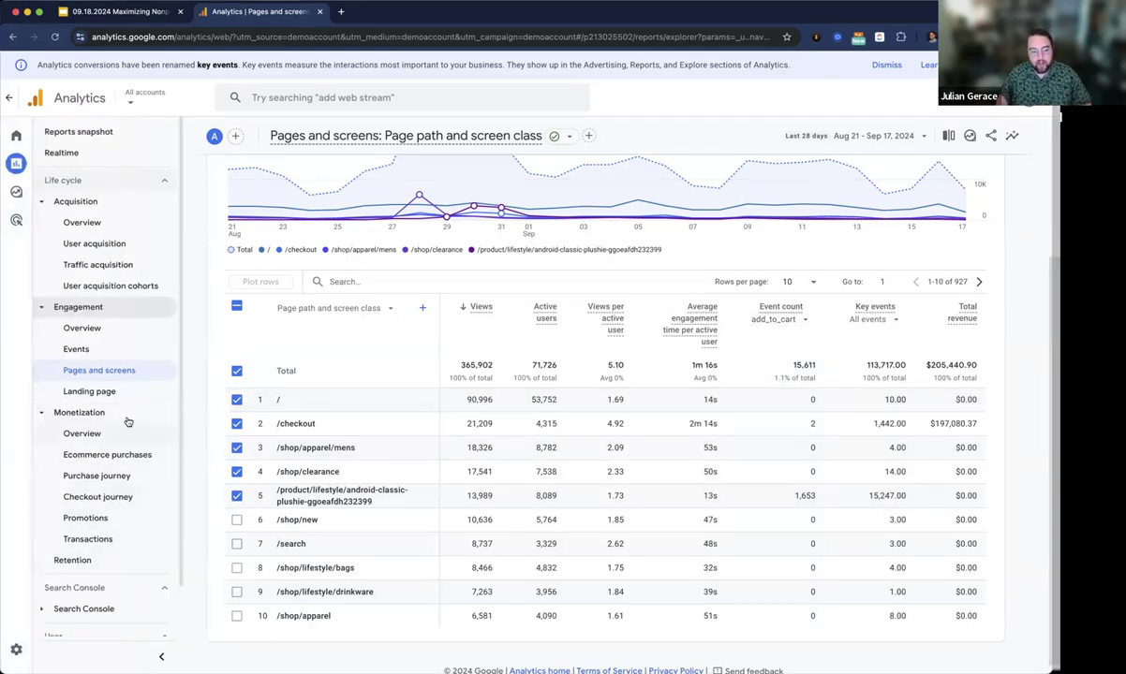
{"action": "left_click", "coordinate": [129, 416]}
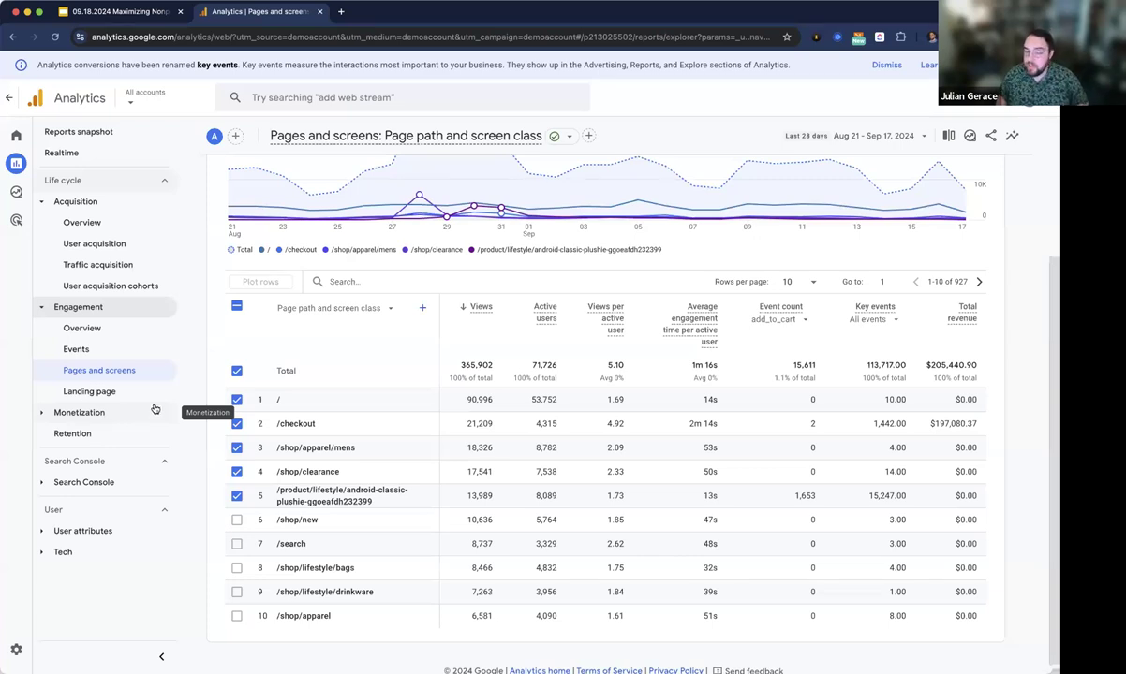
{"action": "left_click", "coordinate": [93, 533]}
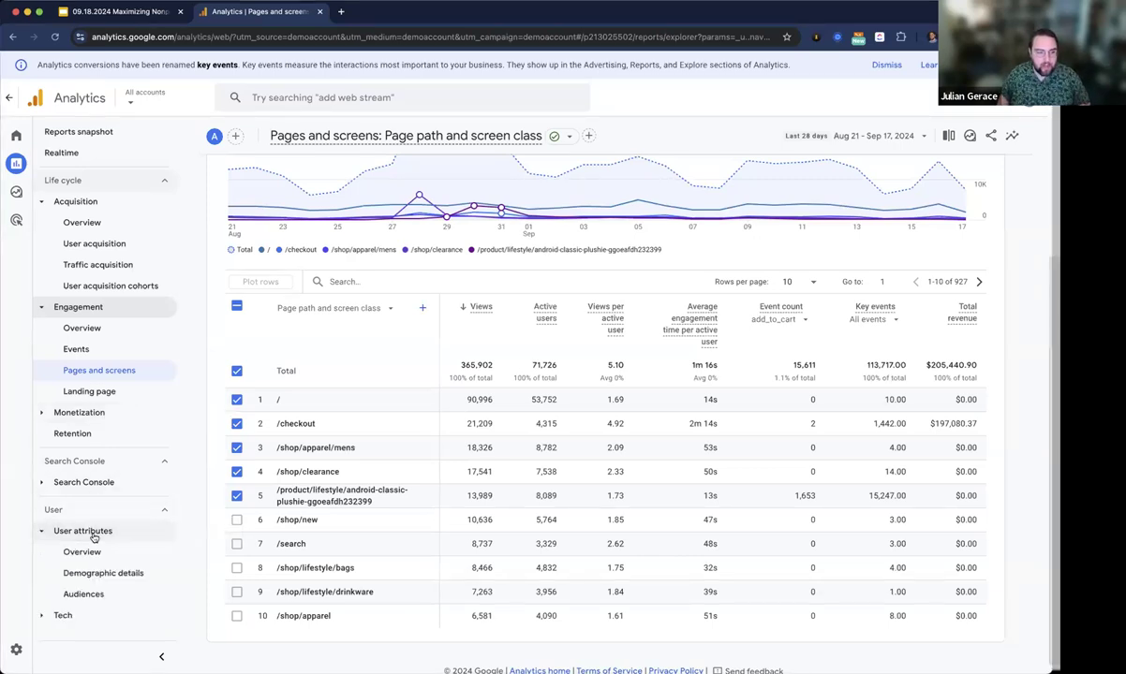
{"action": "left_click", "coordinate": [103, 551]}
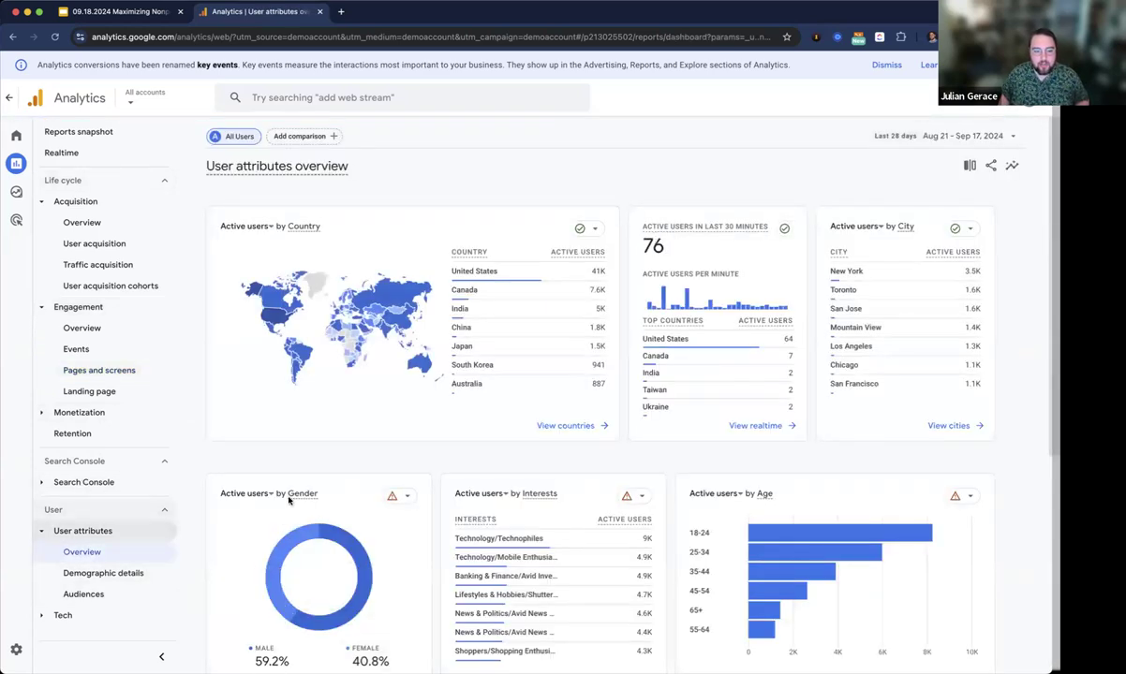
{"action": "scroll", "coordinate": [312, 471], "scroll_direction": "down", "scroll_amount": 2}
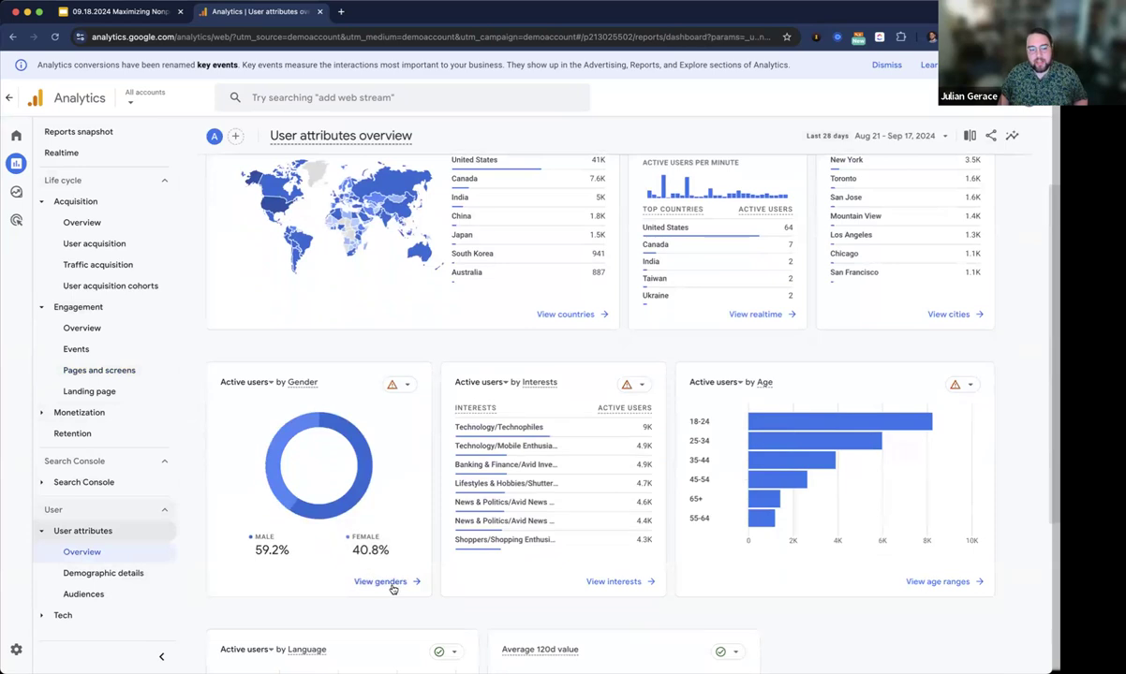
{"action": "mouse_move", "coordinate": [271, 555]}
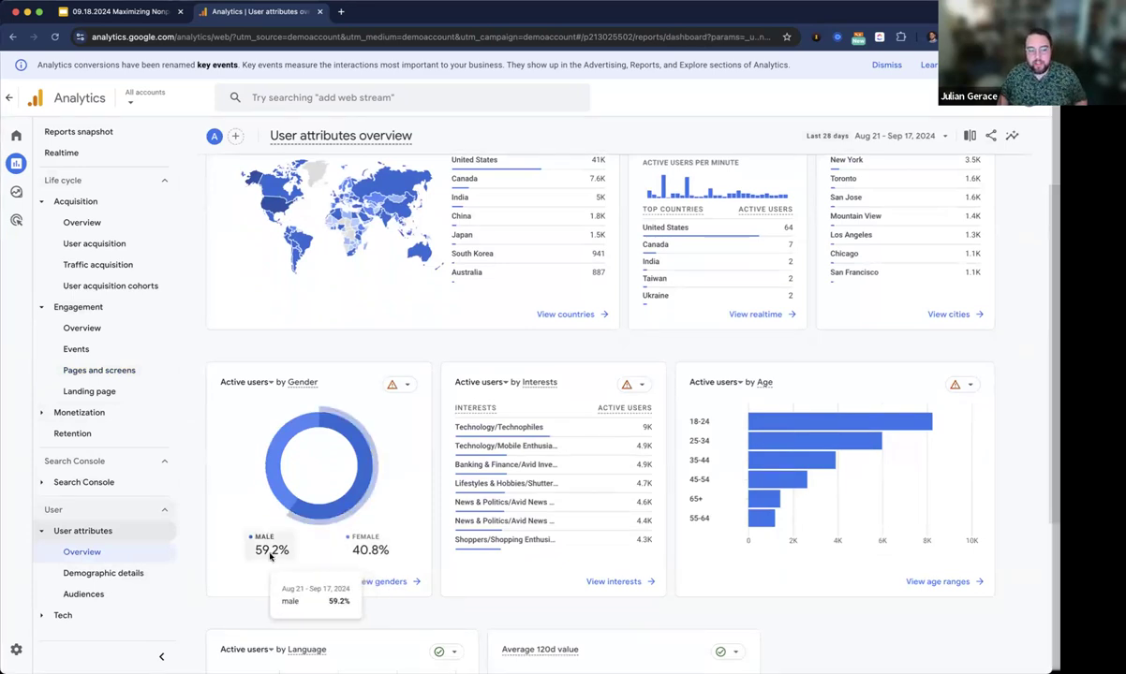
Open the detailed gender report from the Gender card and examine the metrics for unknown, male and female users.
{"action": "left_click", "coordinate": [385, 582]}
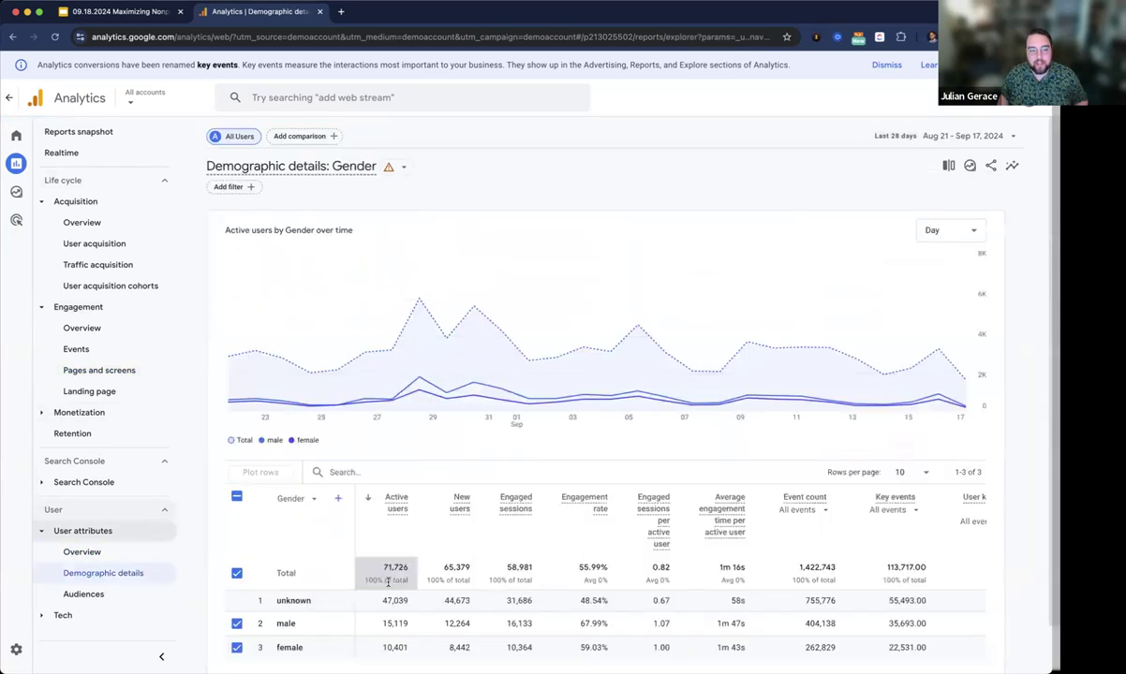
{"action": "scroll", "coordinate": [333, 542], "scroll_direction": "down", "scroll_amount": 1}
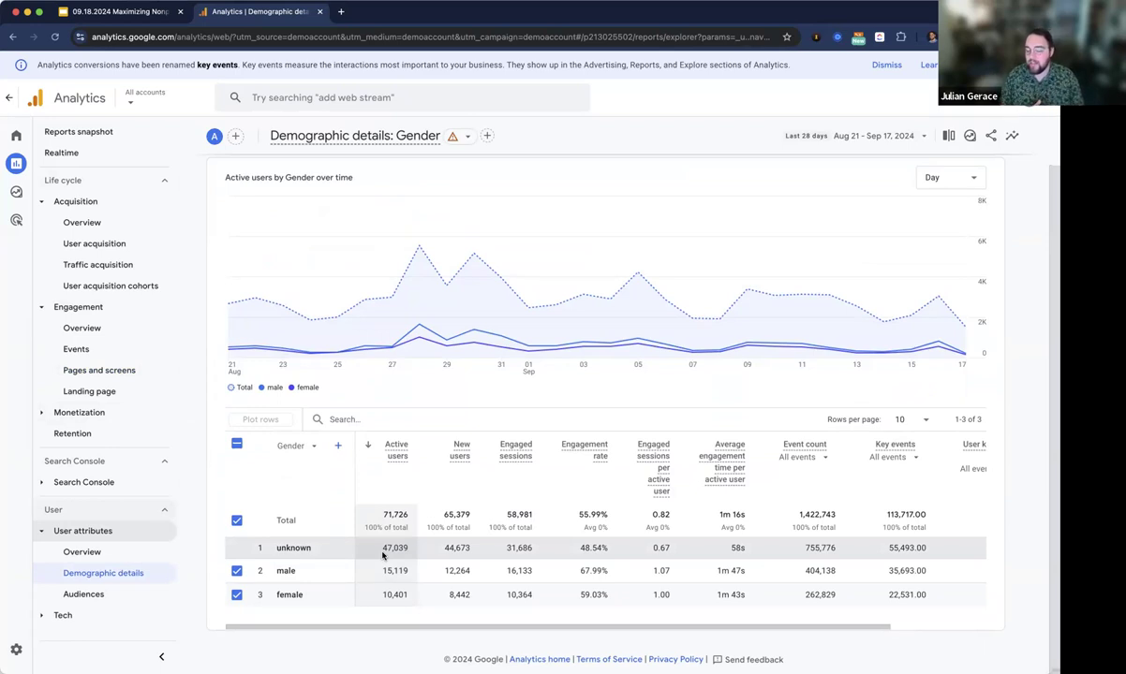
{"action": "scroll", "coordinate": [382, 555], "scroll_direction": "right", "scroll_amount": 2}
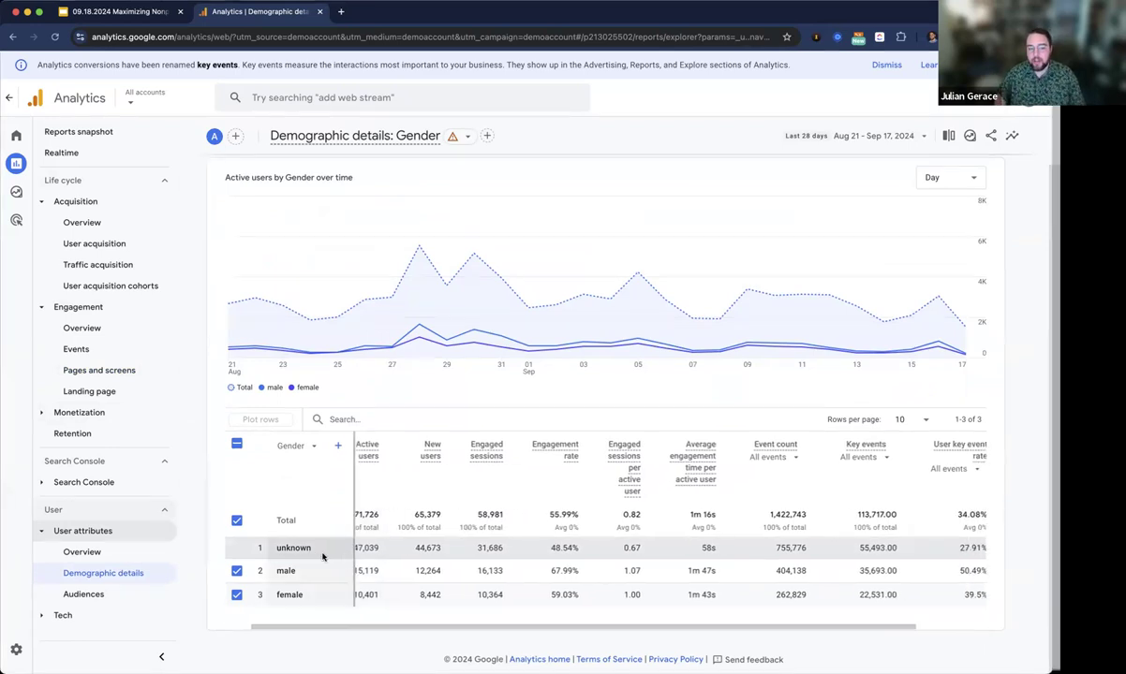
{"action": "scroll", "coordinate": [384, 559], "scroll_direction": "left", "scroll_amount": 2}
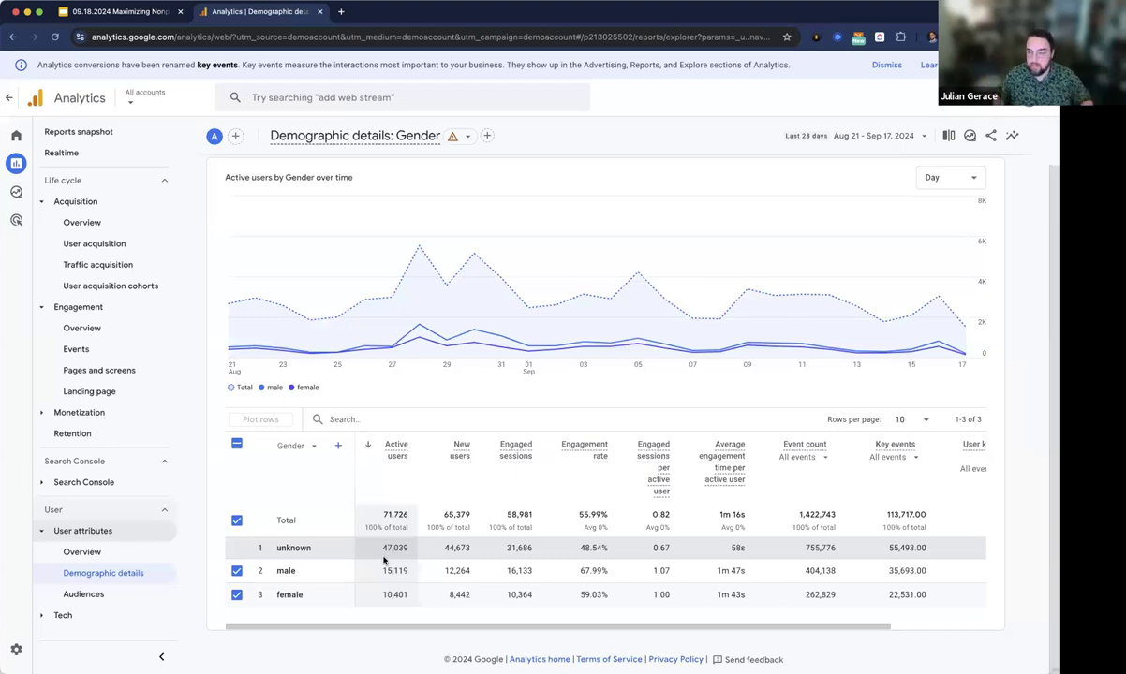
Open the Tech details report and review its table of users by browser.
{"action": "left_click", "coordinate": [105, 610]}
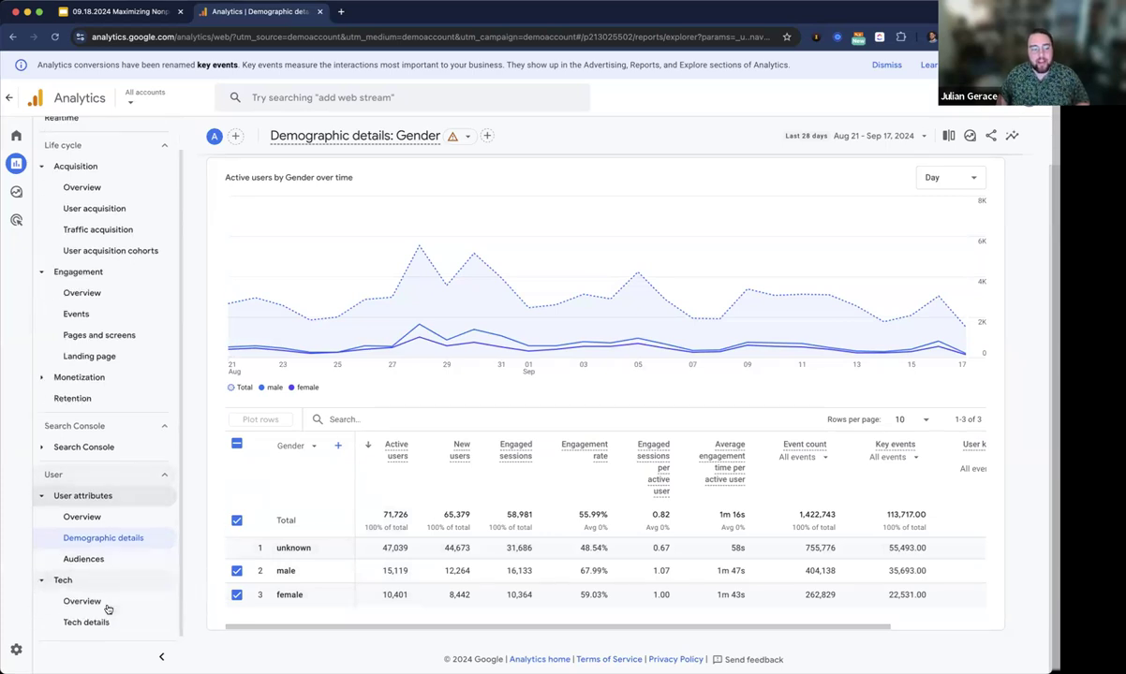
{"action": "left_click", "coordinate": [102, 623]}
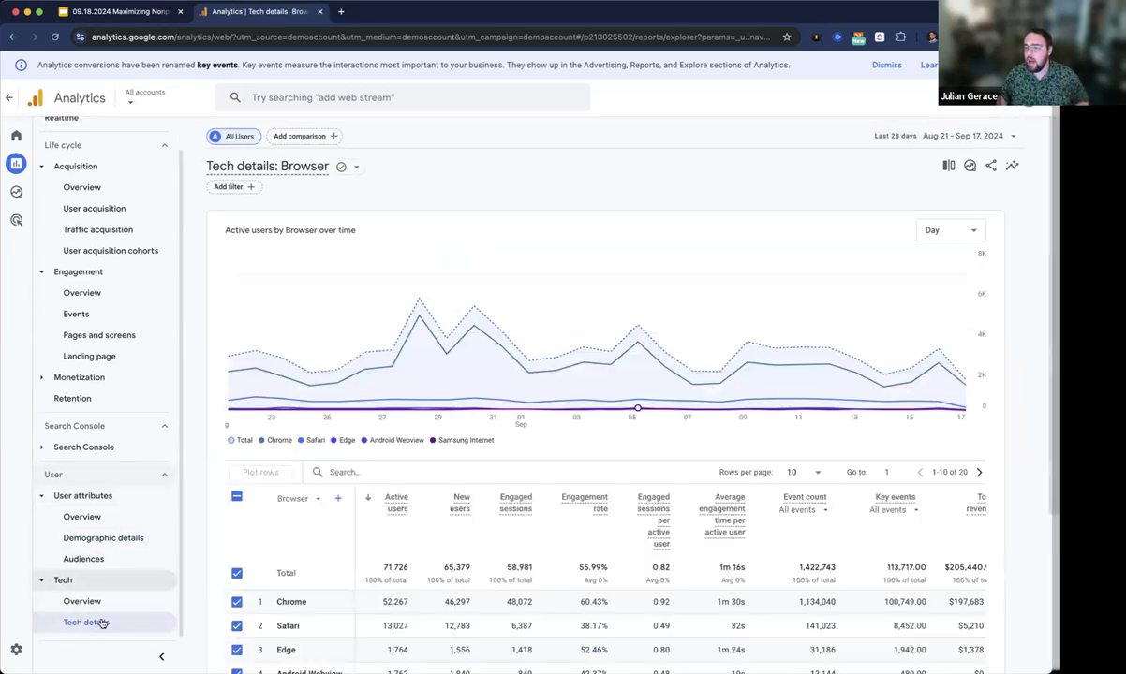
{"action": "scroll", "coordinate": [427, 531], "scroll_direction": "down", "scroll_amount": 2}
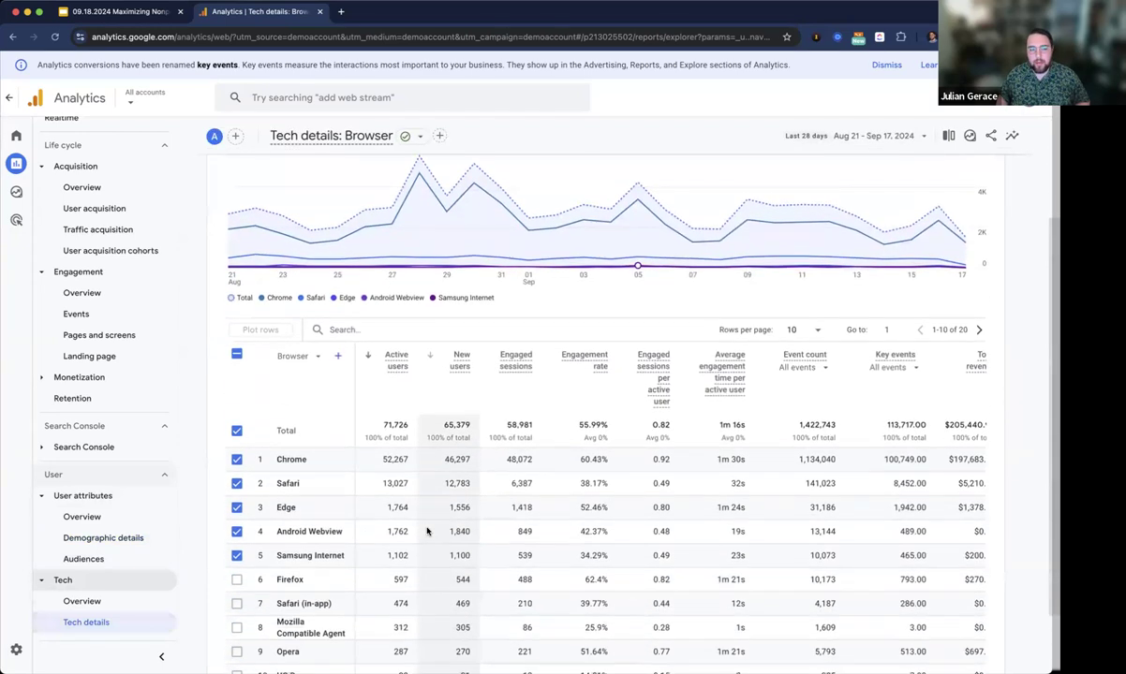
Switch the Tech details report's dimension to Screen resolution and then to Platform, reviewing the user metrics for each.
{"action": "left_click", "coordinate": [309, 355]}
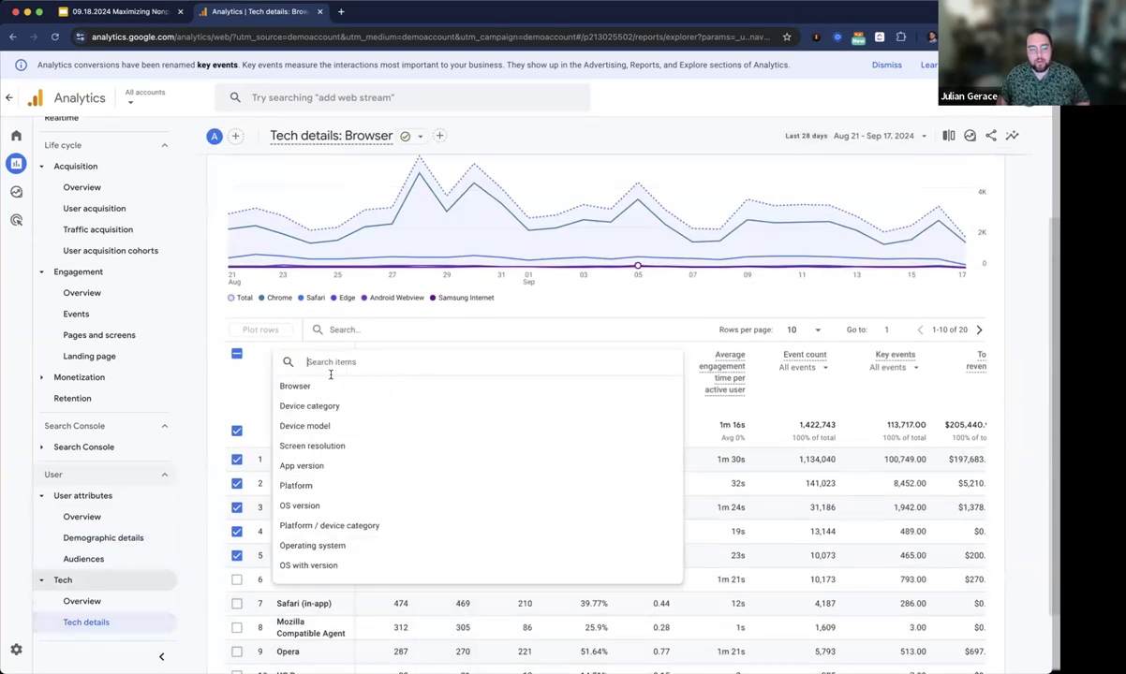
{"action": "left_click", "coordinate": [345, 448]}
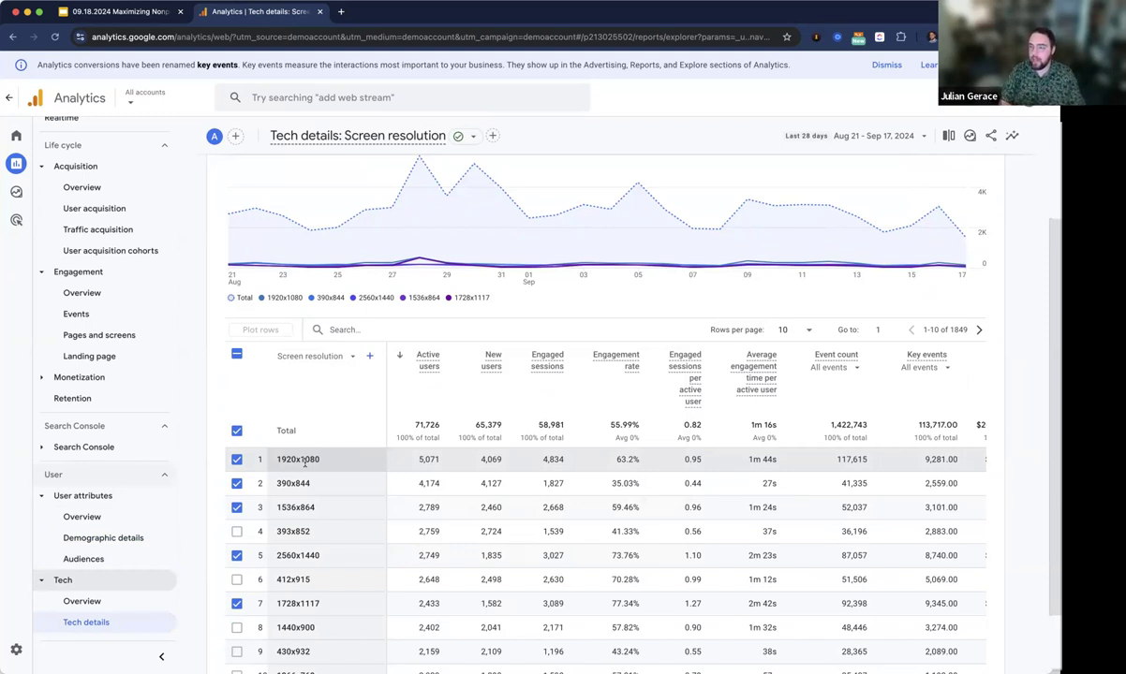
{"action": "left_click", "coordinate": [314, 356]}
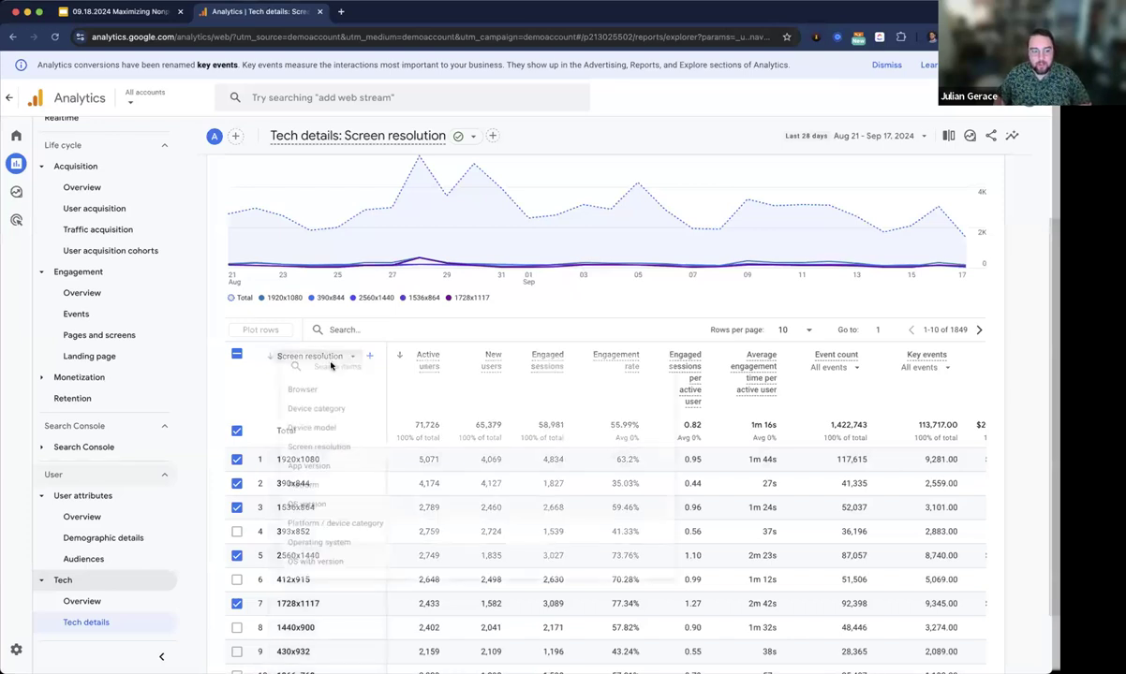
{"action": "left_click", "coordinate": [322, 489]}
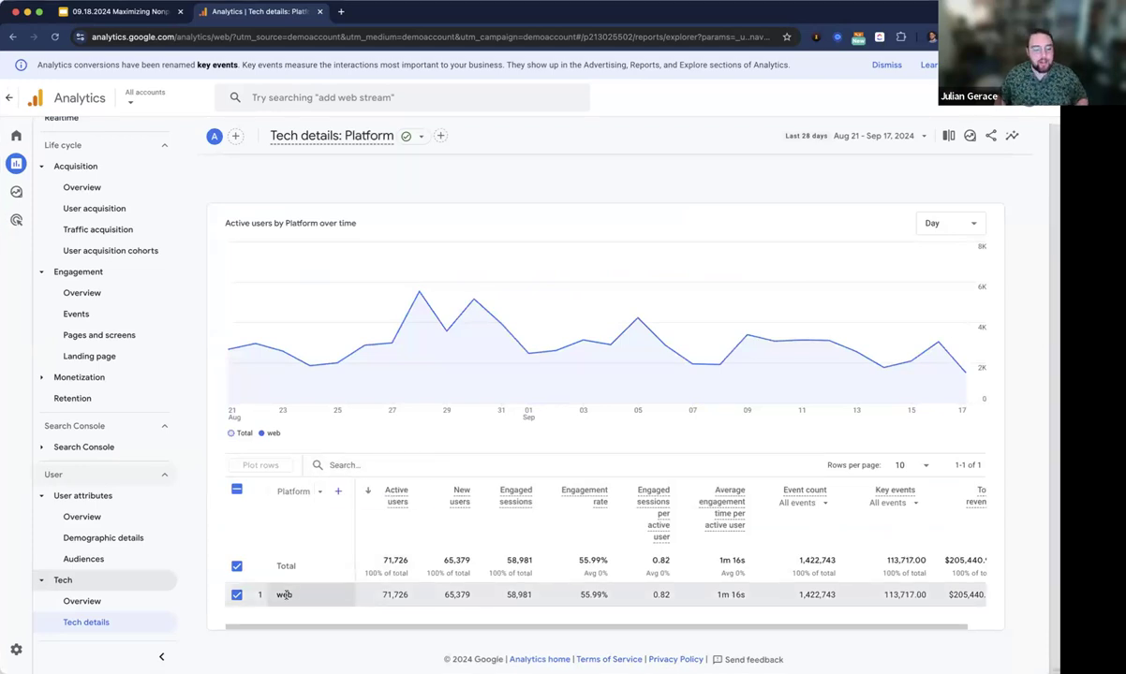
View the Audiences report, then return to the User attributes overview and review its demographic cards.
{"action": "left_click", "coordinate": [97, 559]}
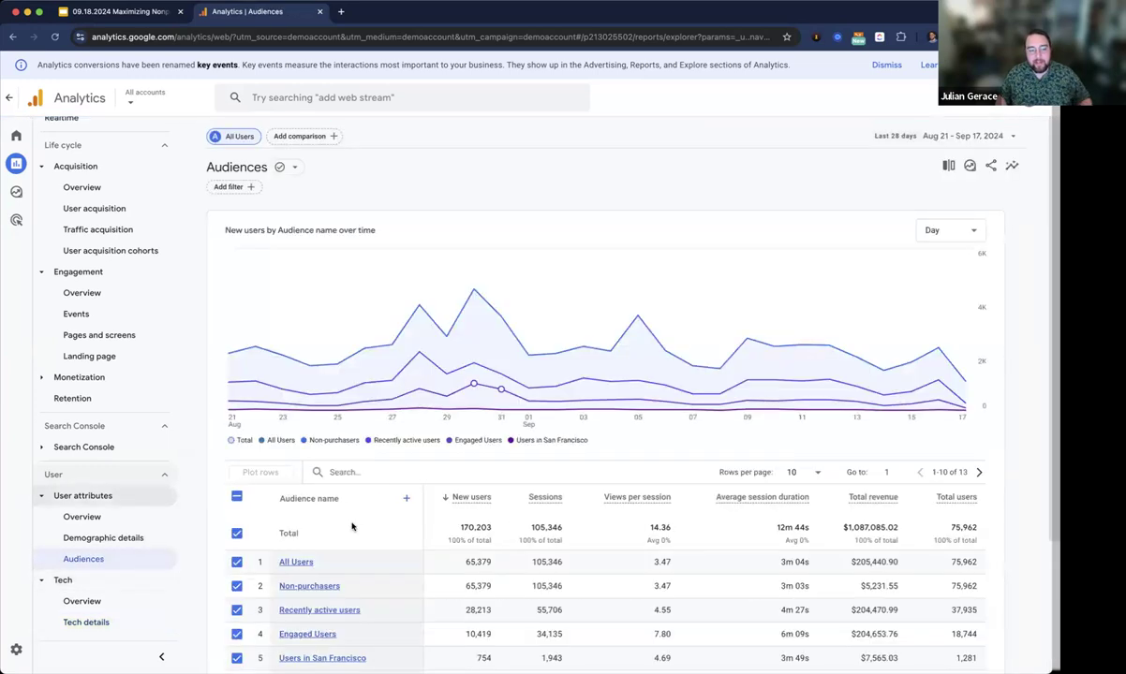
{"action": "left_click", "coordinate": [98, 495]}
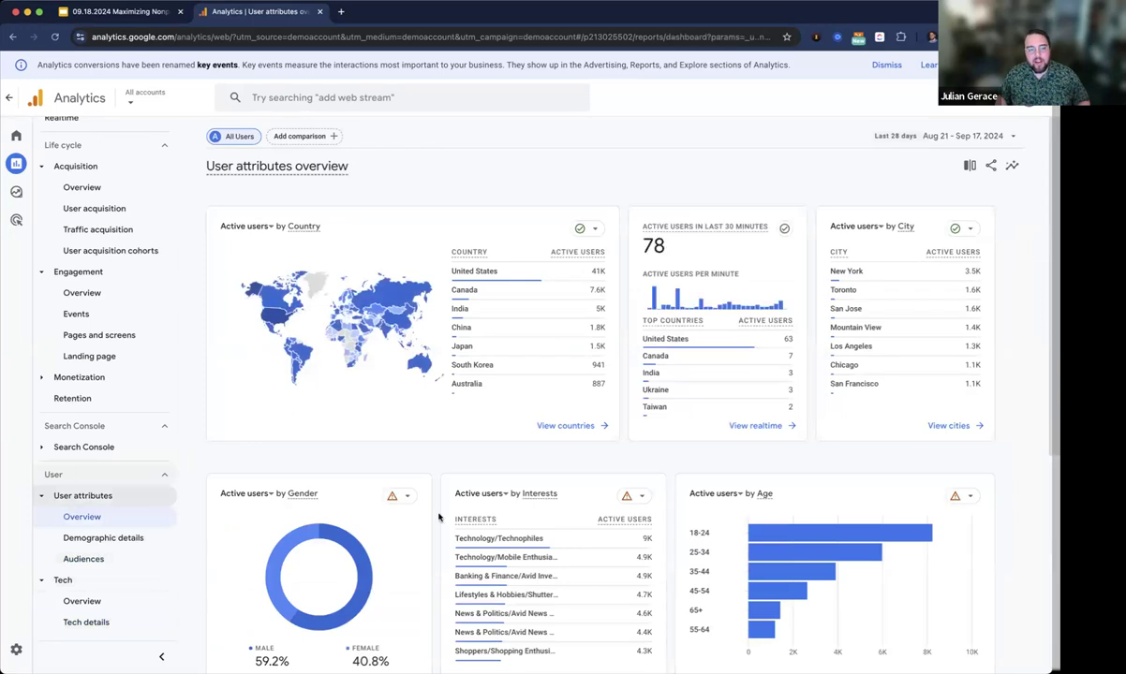
{"action": "scroll", "coordinate": [356, 370], "scroll_direction": "down", "scroll_amount": 5}
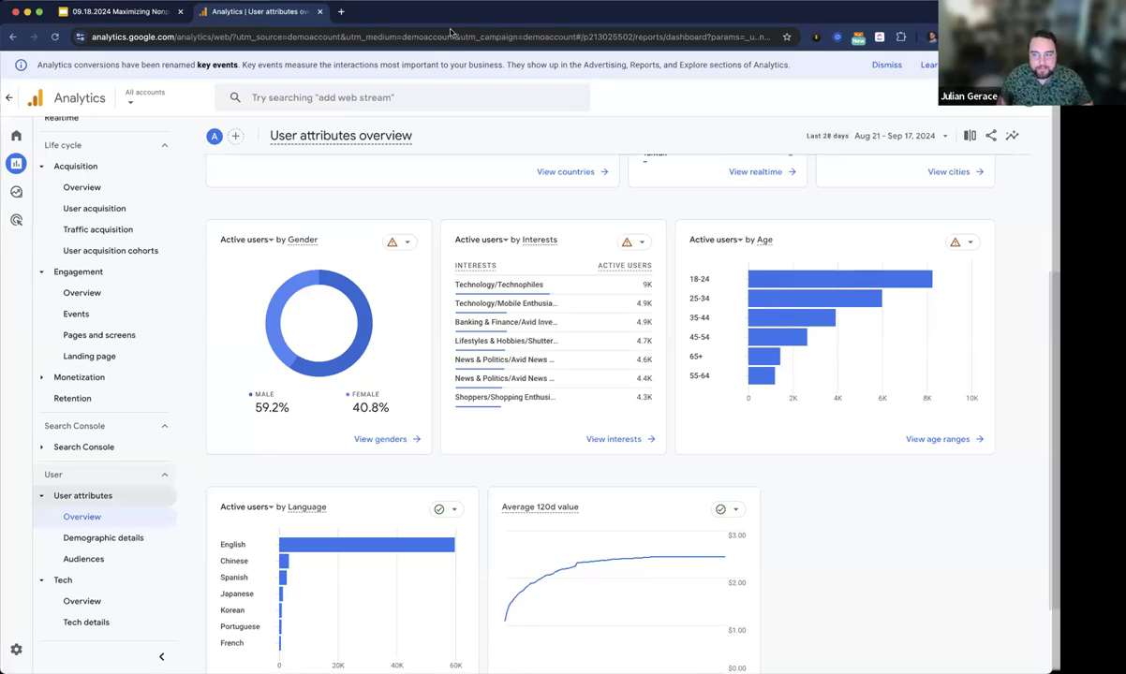
Open the most recently modified Path exploration from Explorations and clear its existing path to start over.
{"action": "left_click", "coordinate": [26, 192]}
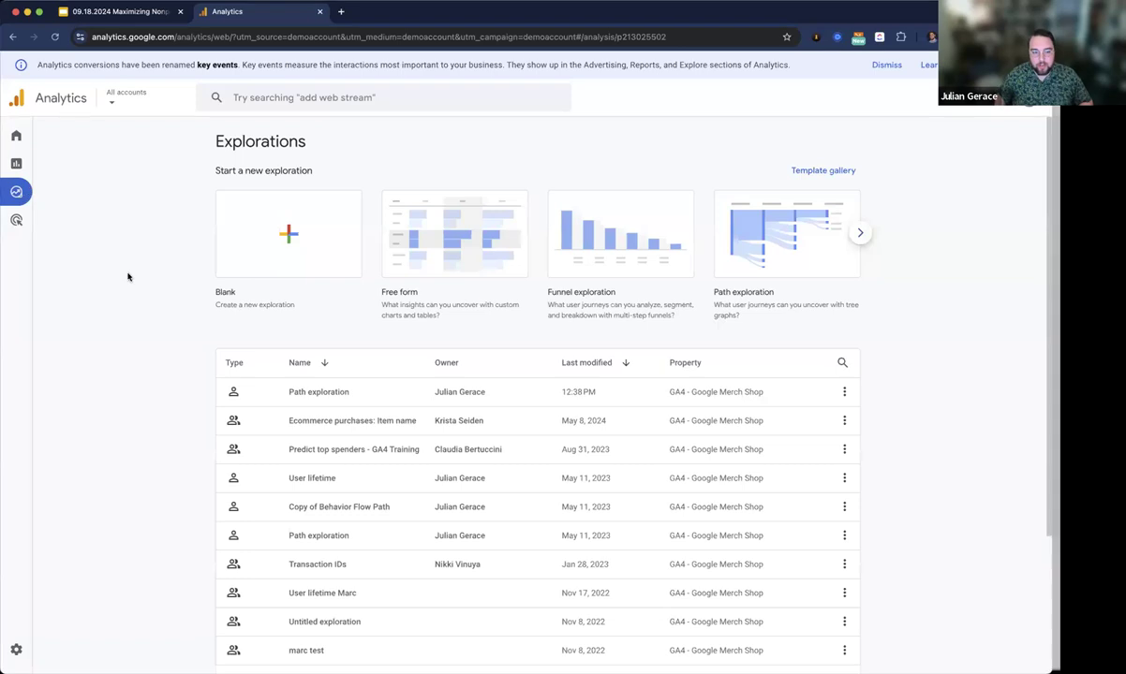
{"action": "left_click", "coordinate": [316, 393]}
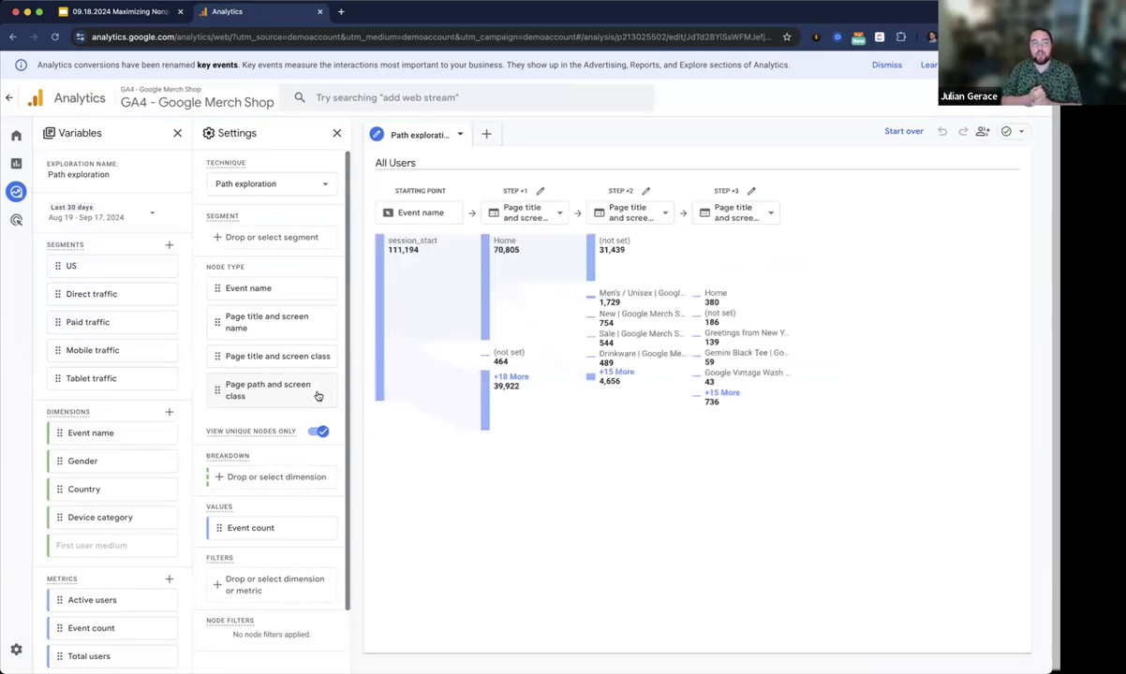
{"action": "left_click", "coordinate": [904, 131]}
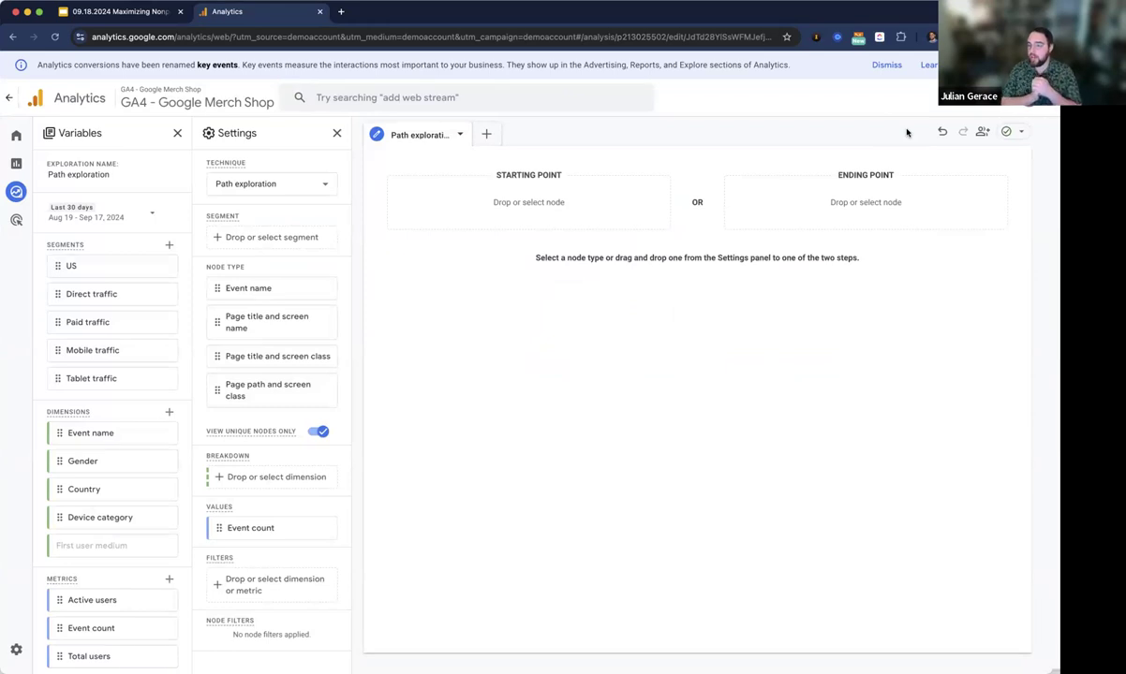
Set the path's starting point to the Home page, using the Page title and screen name node type.
{"action": "left_click", "coordinate": [553, 197]}
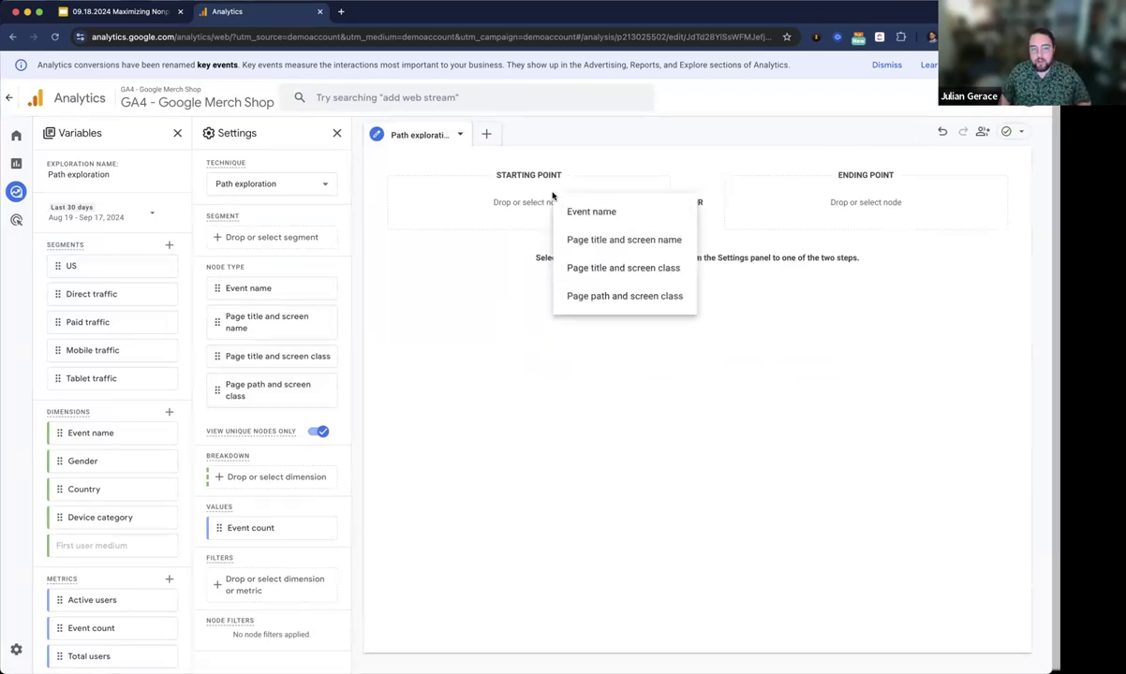
{"action": "left_click", "coordinate": [593, 242]}
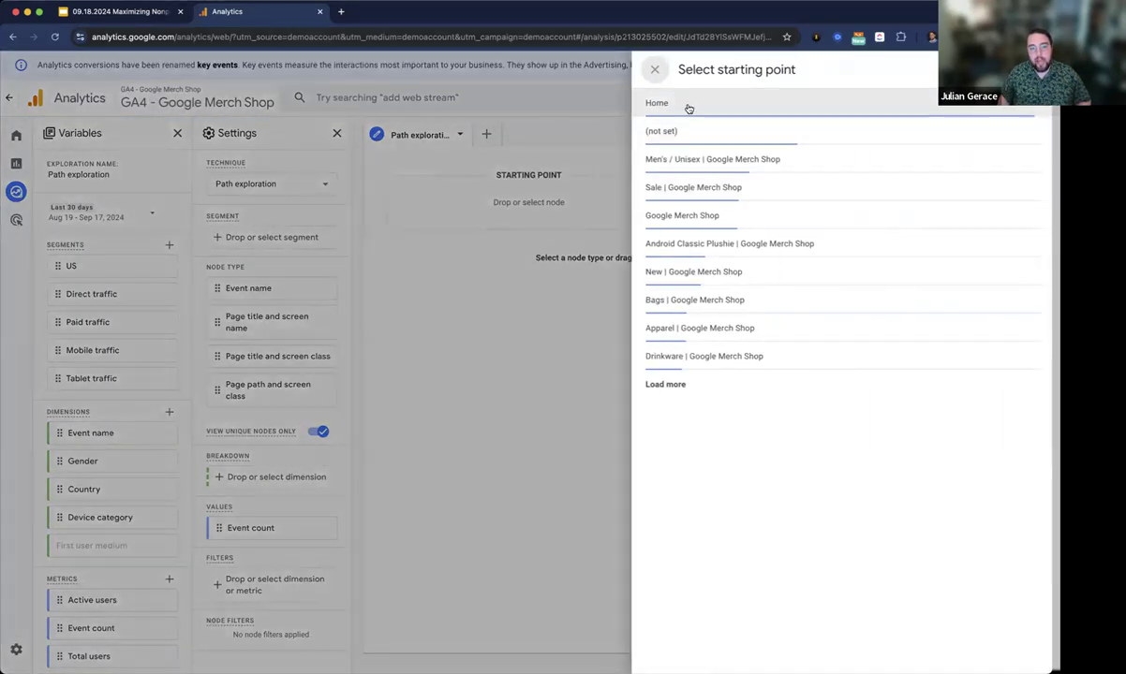
{"action": "left_click", "coordinate": [687, 110]}
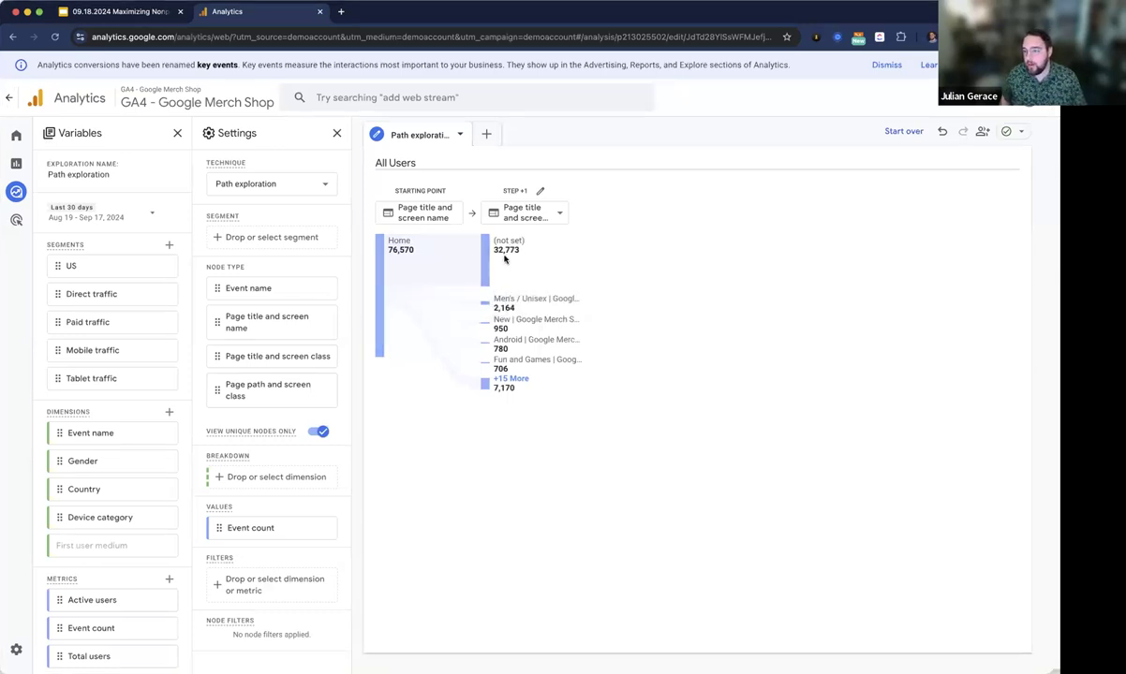
Expand the forward path through Men's / Unisex in step +1, Home in step +2 and New in step +3.
{"action": "mouse_move", "coordinate": [569, 334]}
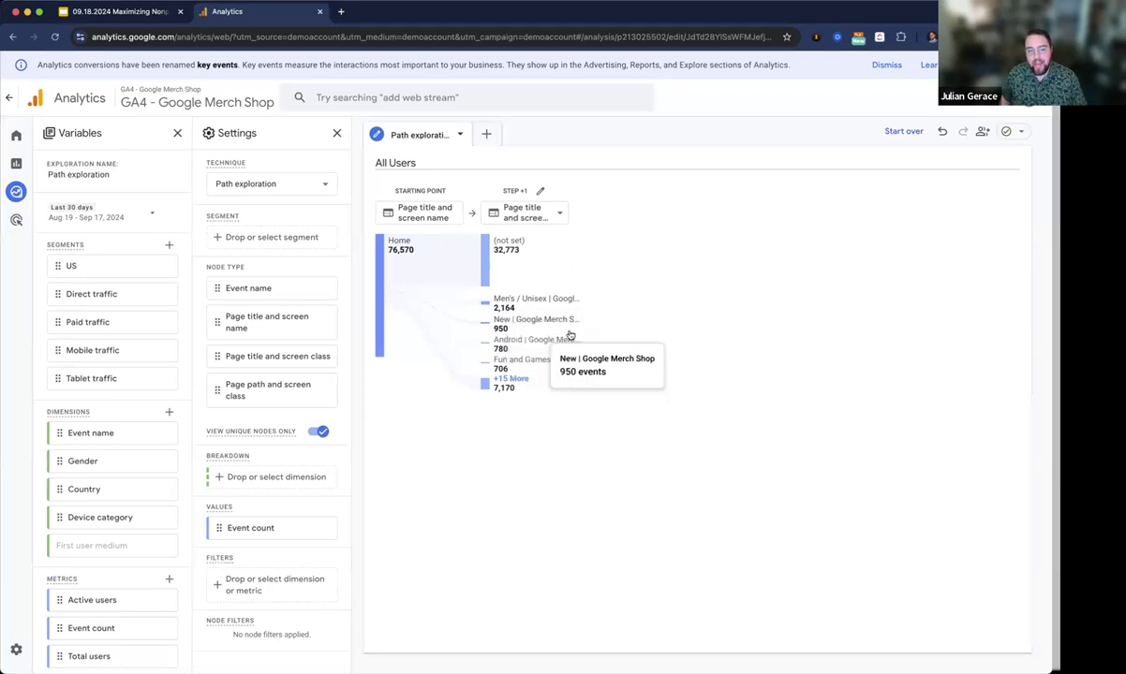
{"action": "mouse_move", "coordinate": [520, 312]}
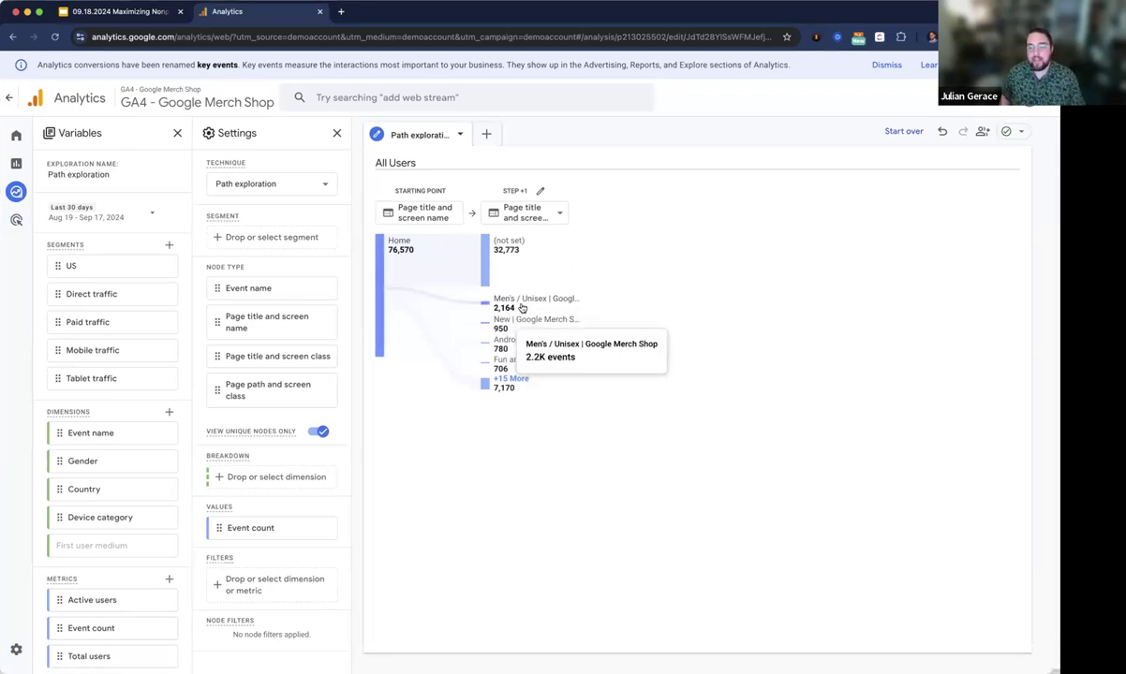
{"action": "mouse_move", "coordinate": [530, 368]}
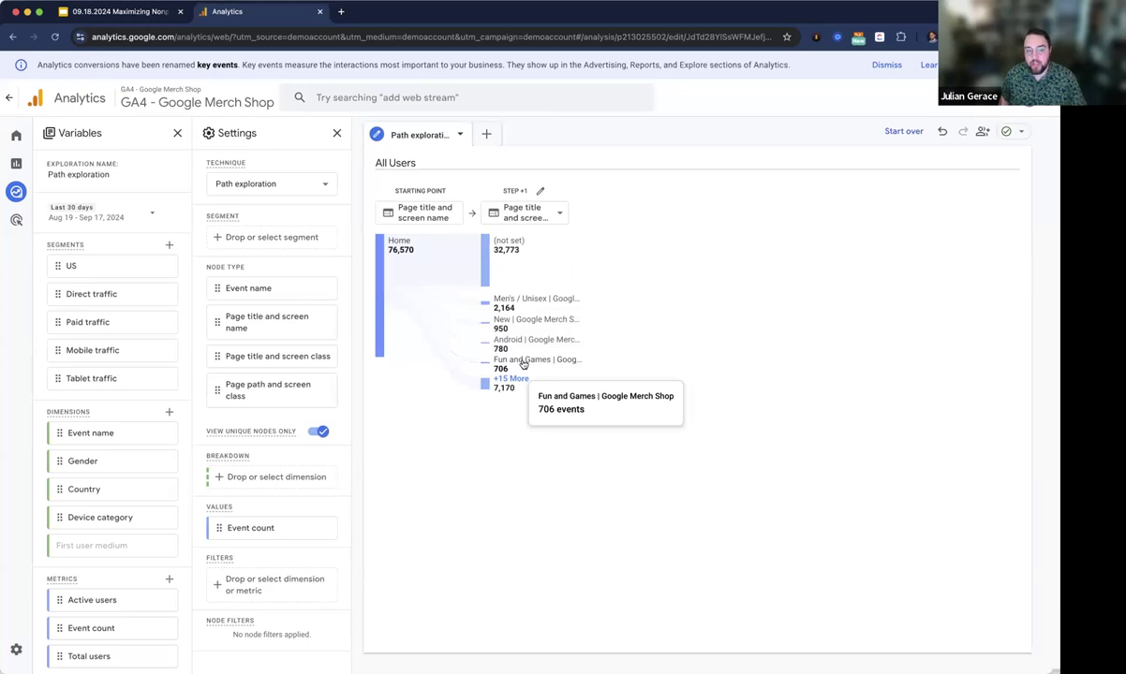
{"action": "left_click", "coordinate": [517, 305]}
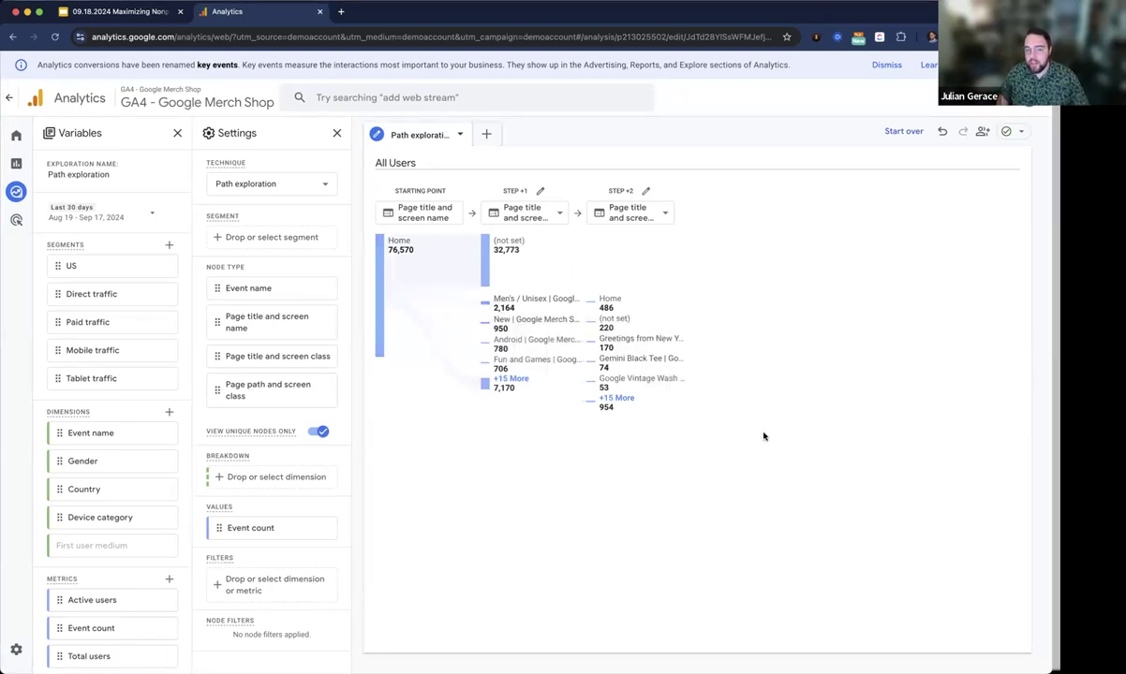
{"action": "mouse_move", "coordinate": [610, 305]}
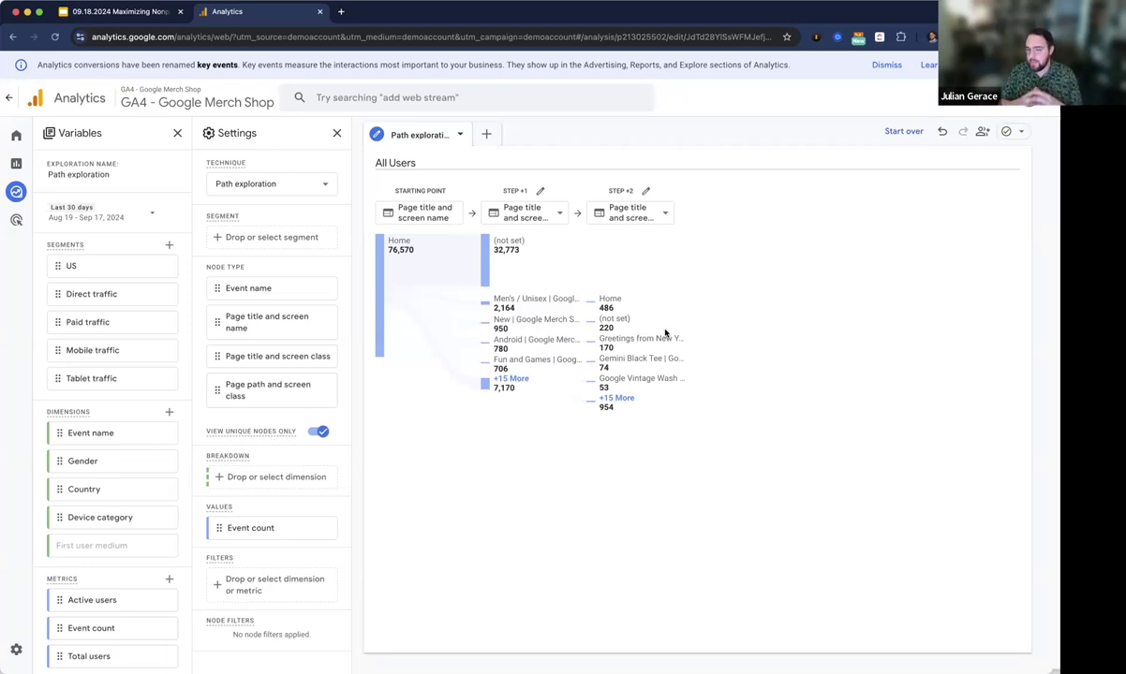
{"action": "left_click", "coordinate": [609, 304]}
{"action": "left_click", "coordinate": [706, 387]}
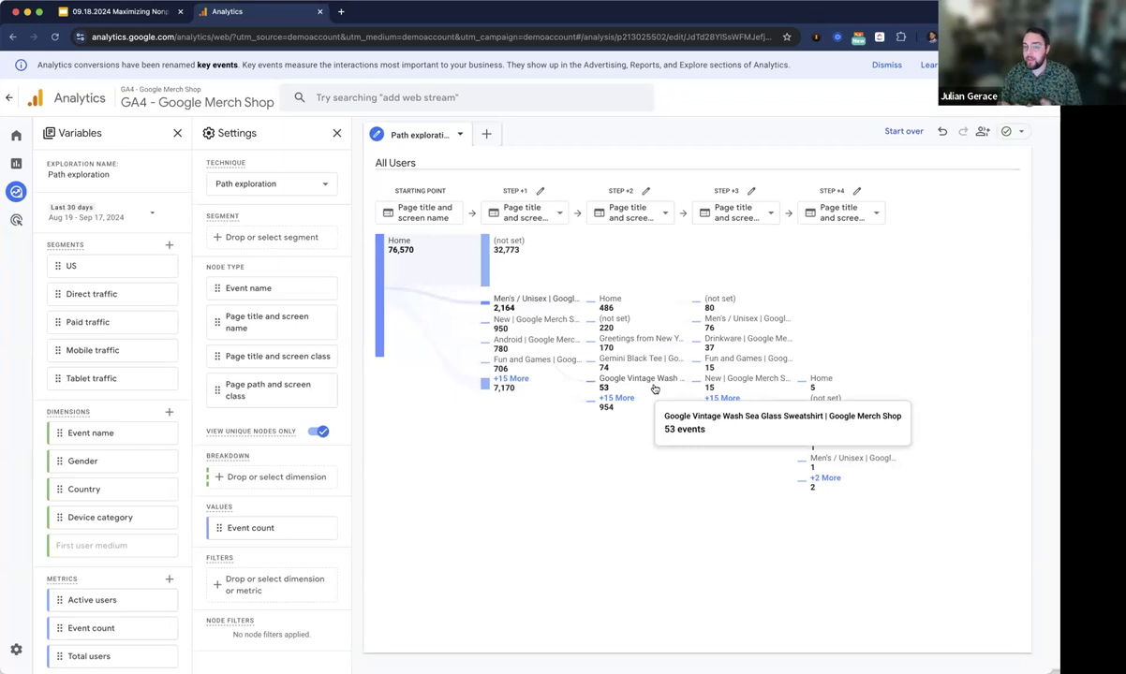
Start the path over with the Sale | Google Merch Shop page as ending point, by Page title and screen name.
{"action": "left_click", "coordinate": [903, 131]}
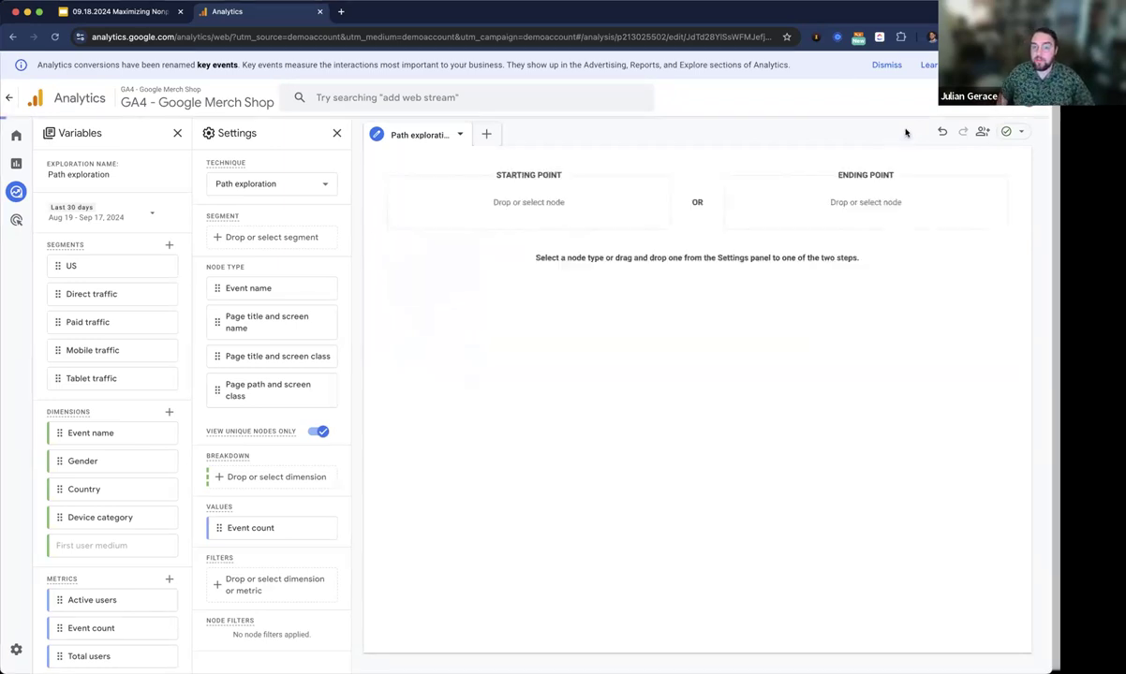
{"action": "left_click", "coordinate": [865, 210]}
{"action": "left_click", "coordinate": [913, 256]}
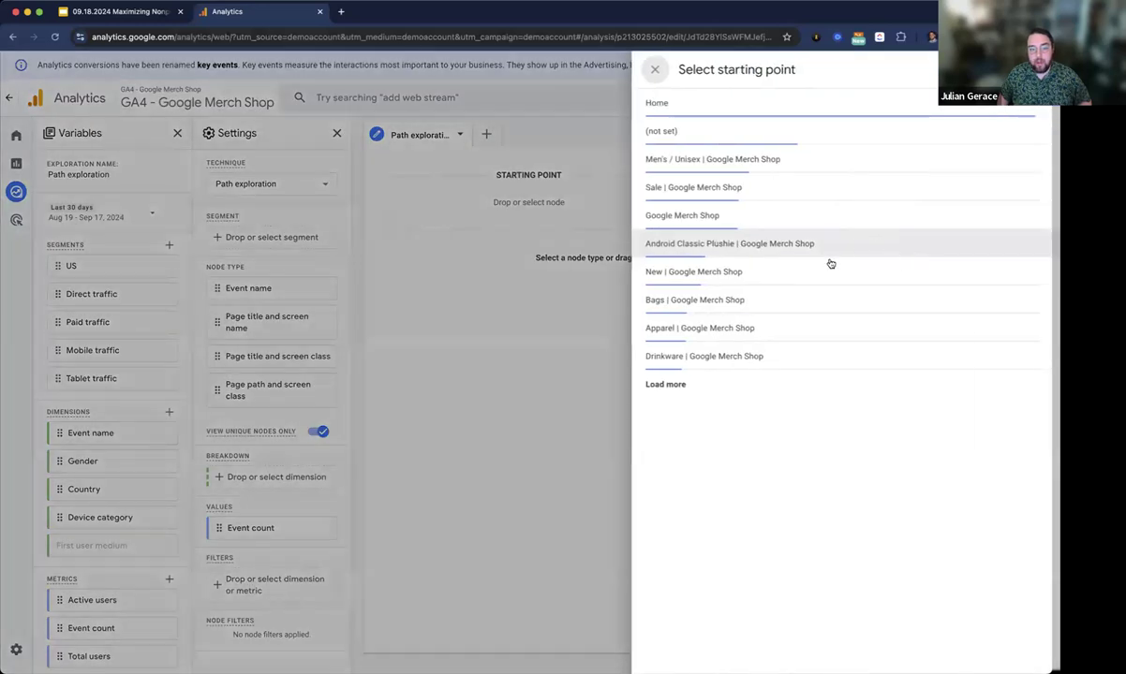
{"action": "left_click", "coordinate": [817, 189]}
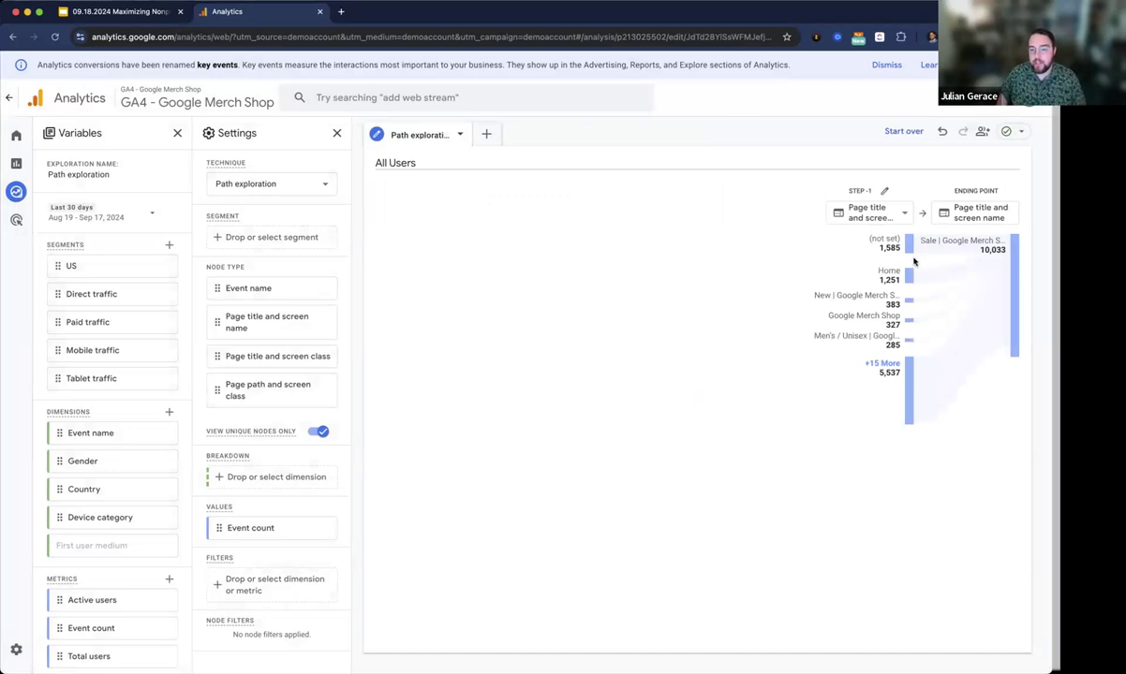
Expand the Home node in step -1 of the backward path and examine the pages that precede it.
{"action": "mouse_move", "coordinate": [908, 249]}
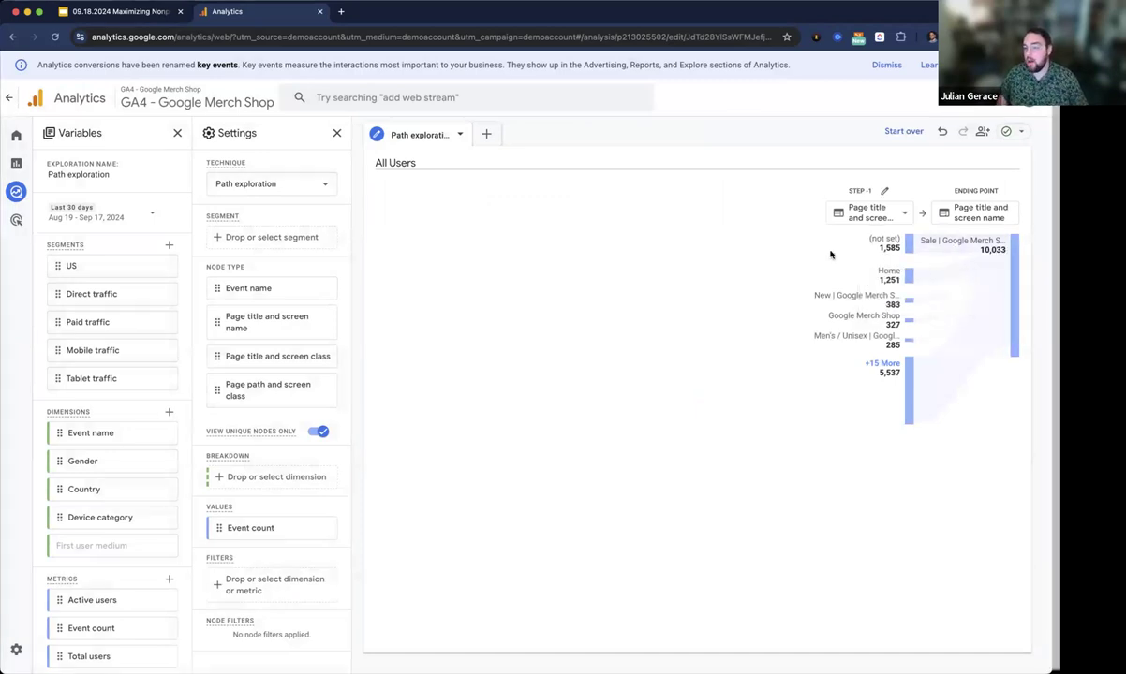
{"action": "left_click", "coordinate": [909, 278]}
{"action": "mouse_move", "coordinate": [1017, 286]}
{"action": "mouse_move", "coordinate": [794, 297]}
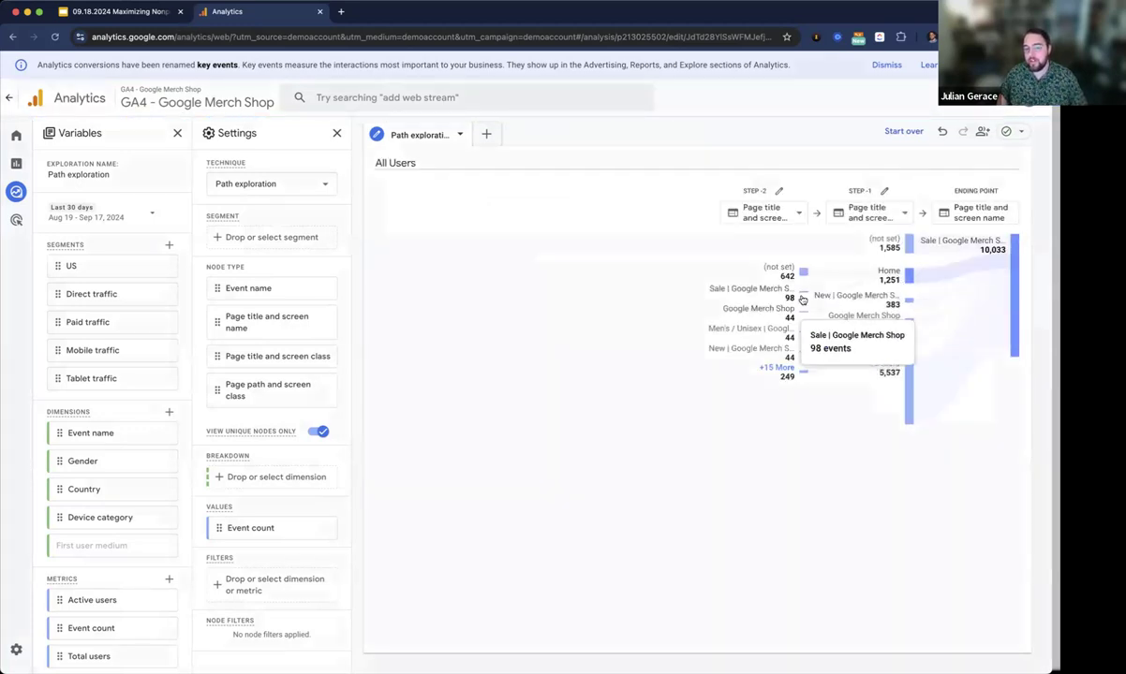
{"action": "mouse_move", "coordinate": [791, 338]}
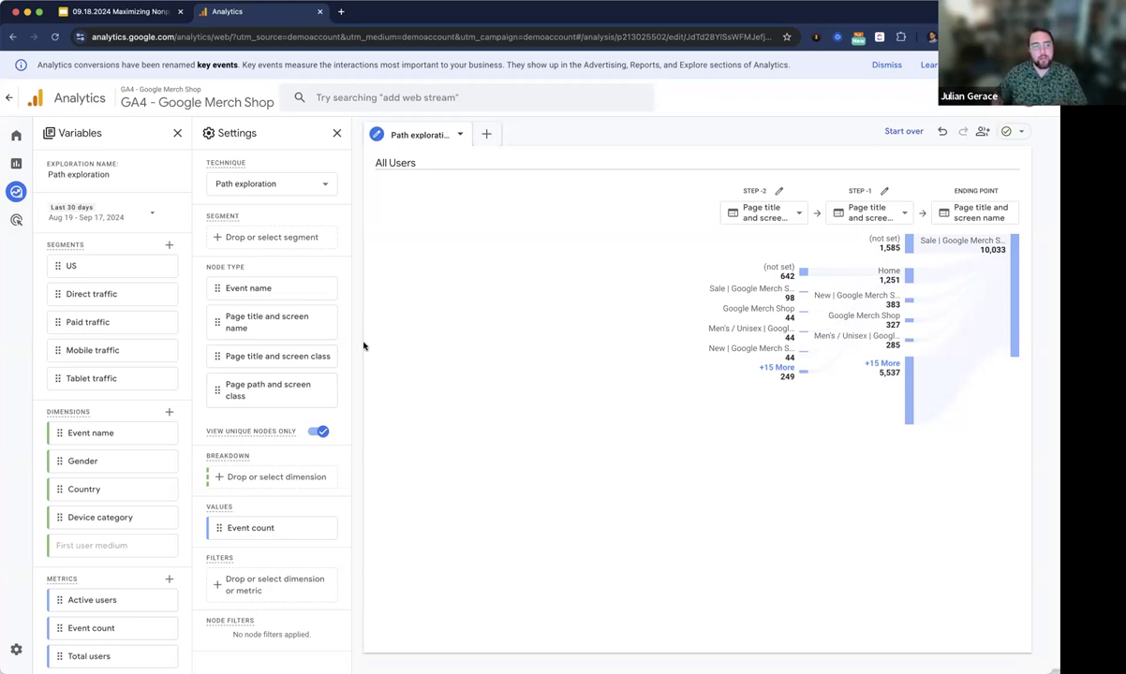
Look over the path exploration's settings, then add a Free form tab to the exploration.
{"action": "mouse_move", "coordinate": [19, 163]}
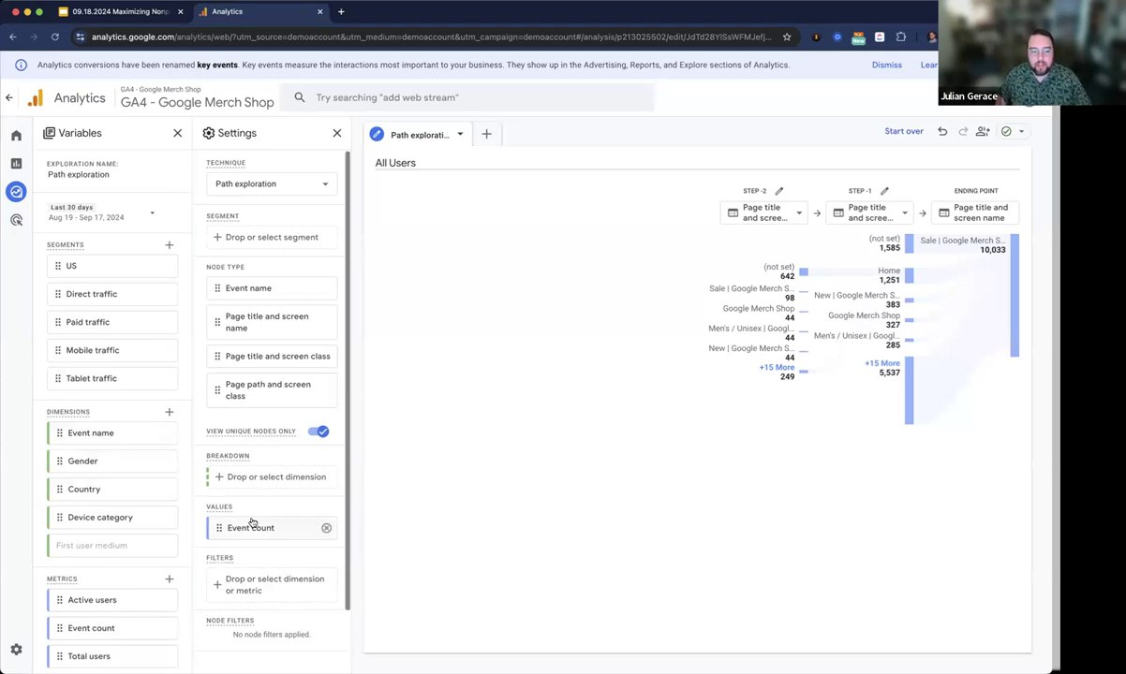
{"action": "scroll", "coordinate": [250, 525], "scroll_direction": "down", "scroll_amount": 1}
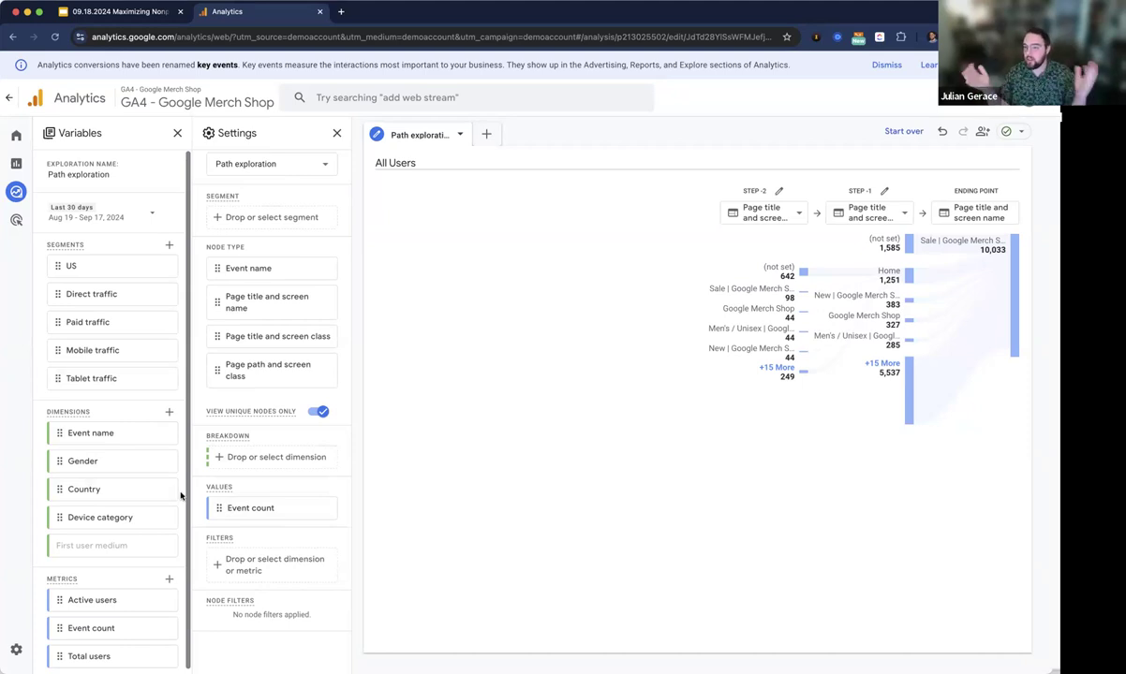
{"action": "left_click", "coordinate": [486, 134]}
{"action": "left_click", "coordinate": [527, 163]}
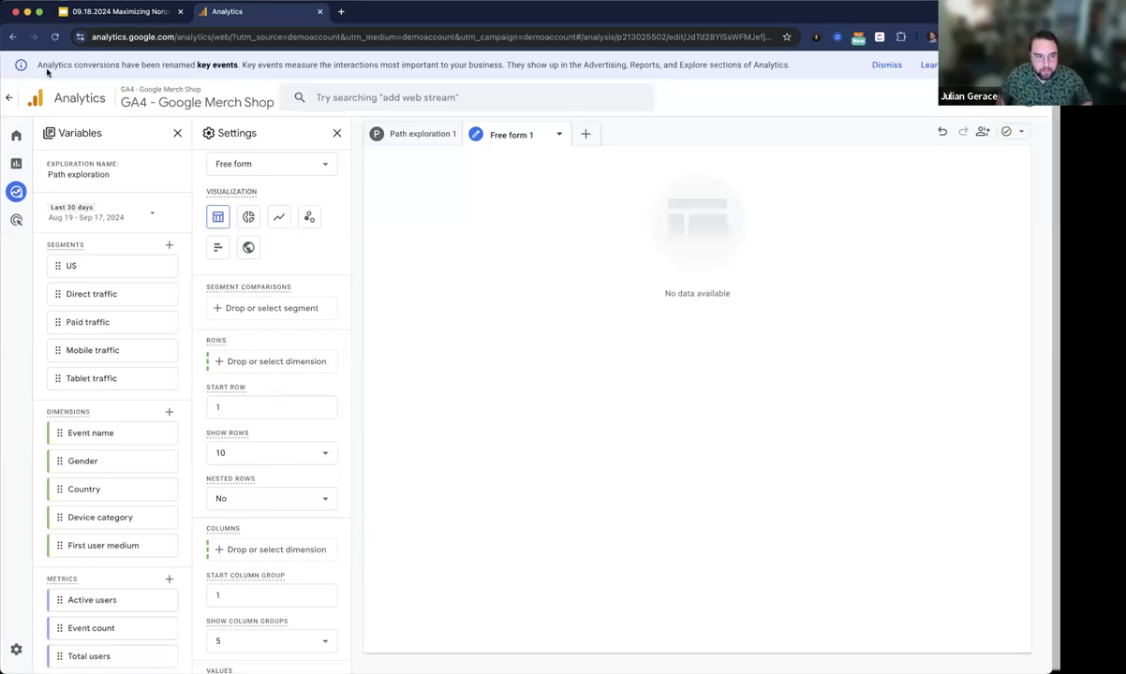
Switch to the Google Slides presentation and advance to the Key Takeaways slide.
{"action": "left_click", "coordinate": [128, 13]}
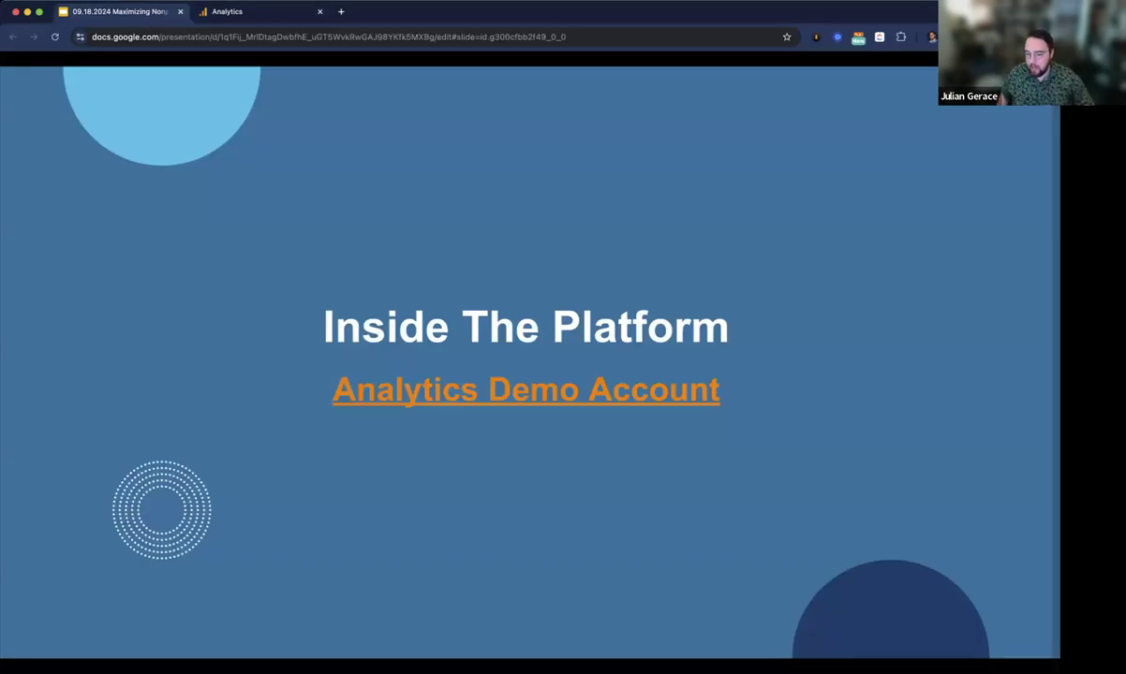
{"action": "key", "text": "Right"}
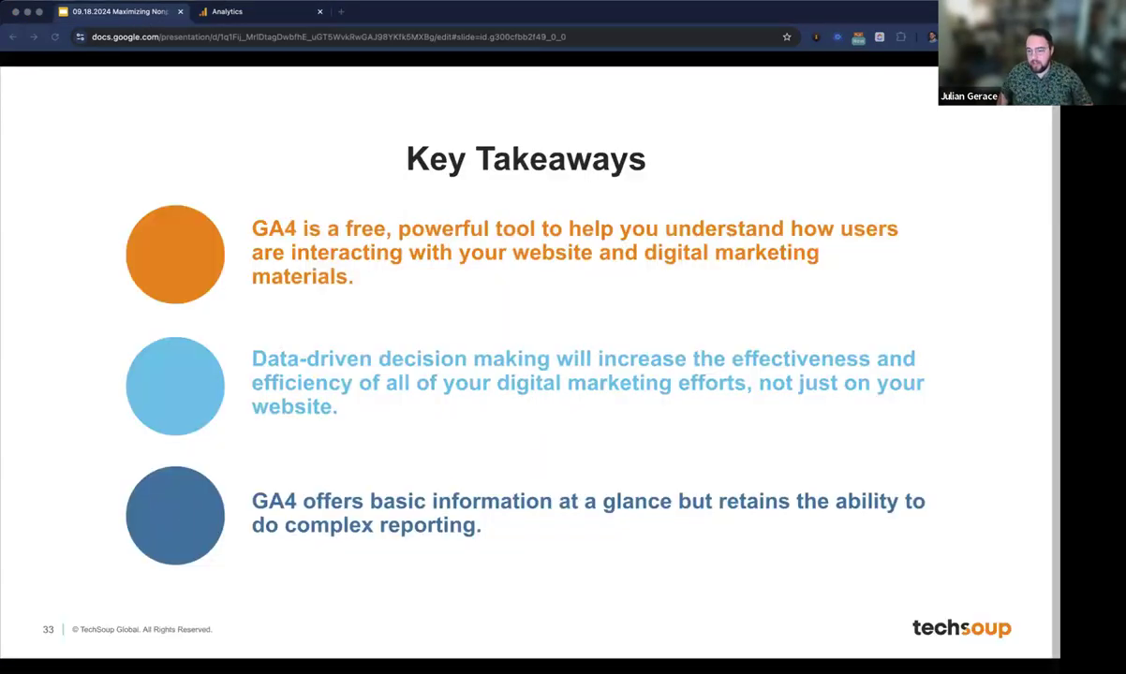